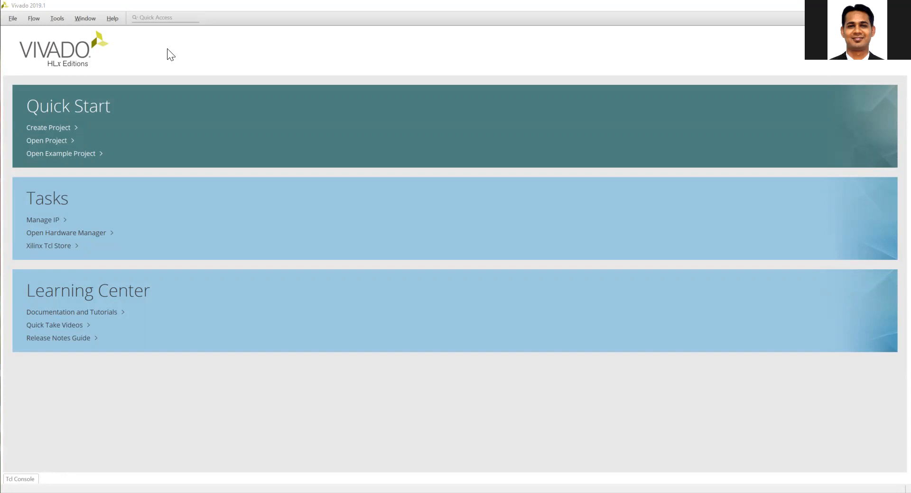
Start a new RTL project named Lab11_demo in D:/AELD21 without specifying sources.
left_click(44, 127)
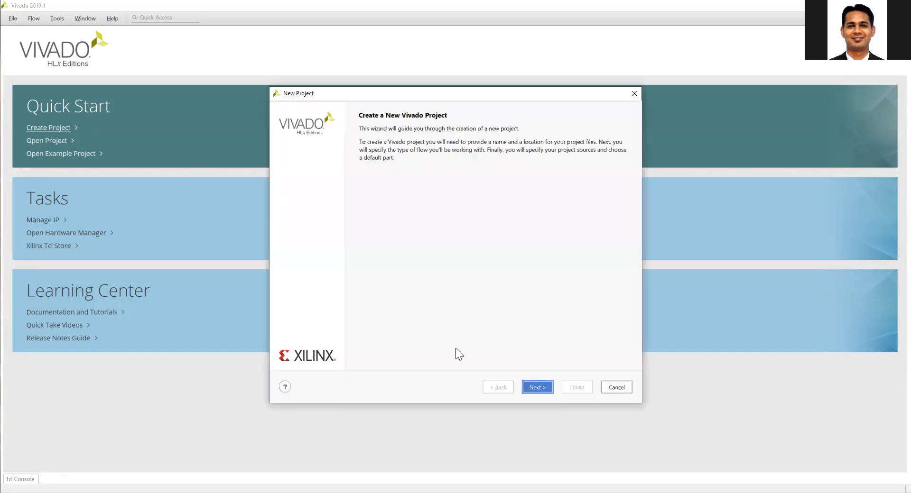
key("Return")
type("Lab11_demo")
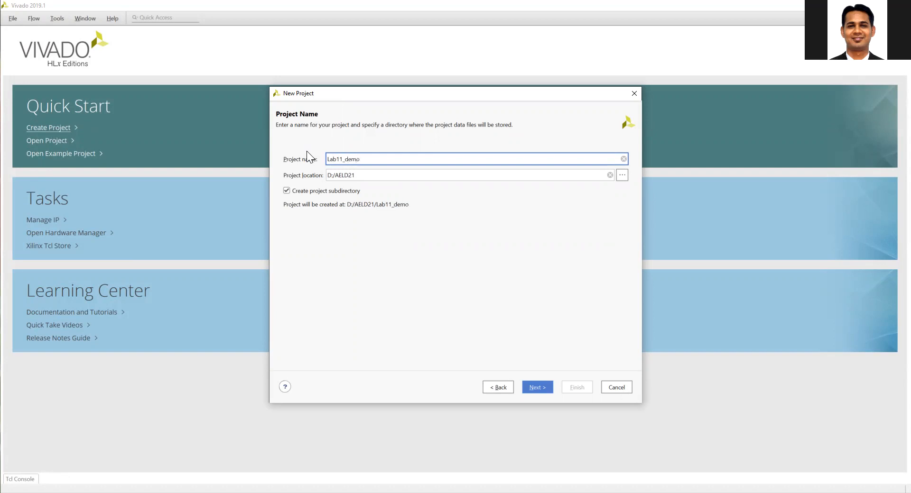
left_click(545, 389)
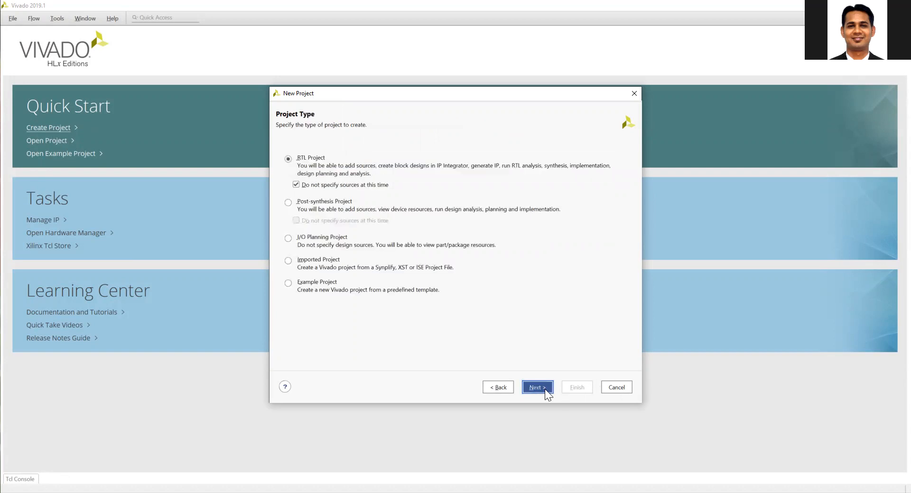
left_click(538, 388)
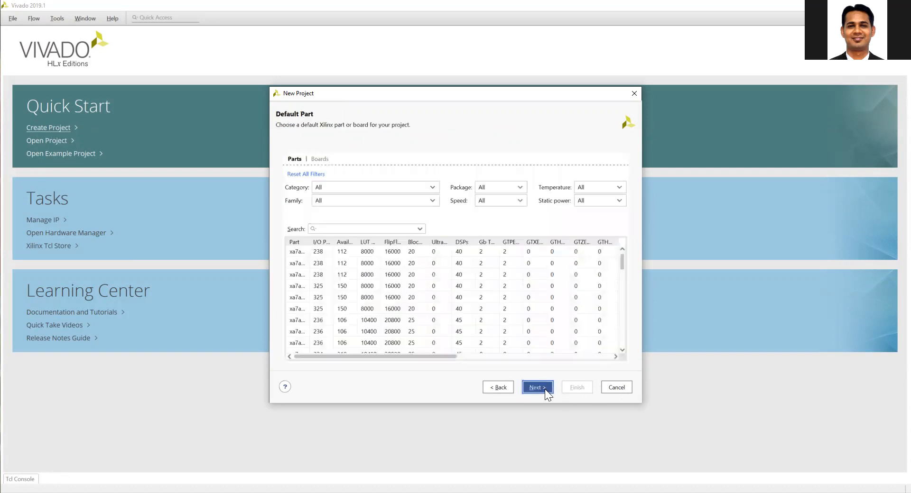
Choose the Digilent Zedboard as the project's default board and finish creating the project.
left_click(319, 161)
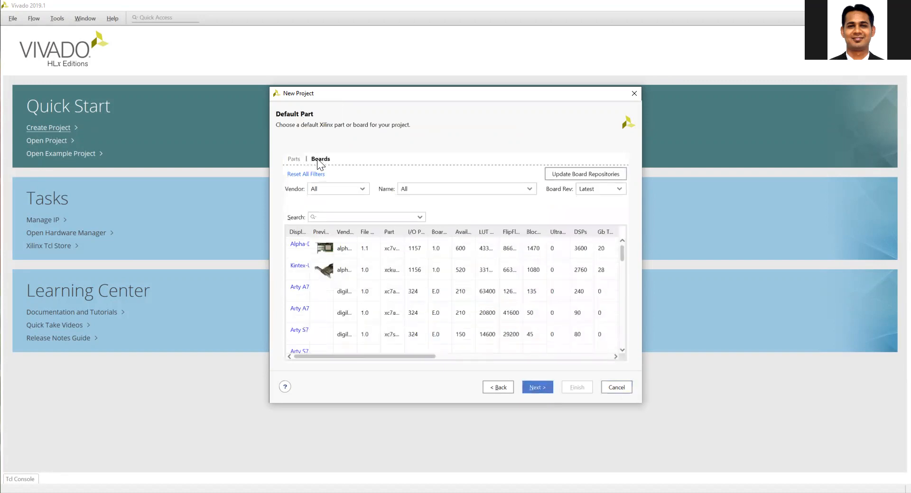
left_click(328, 217)
type("zed")
left_click(323, 242)
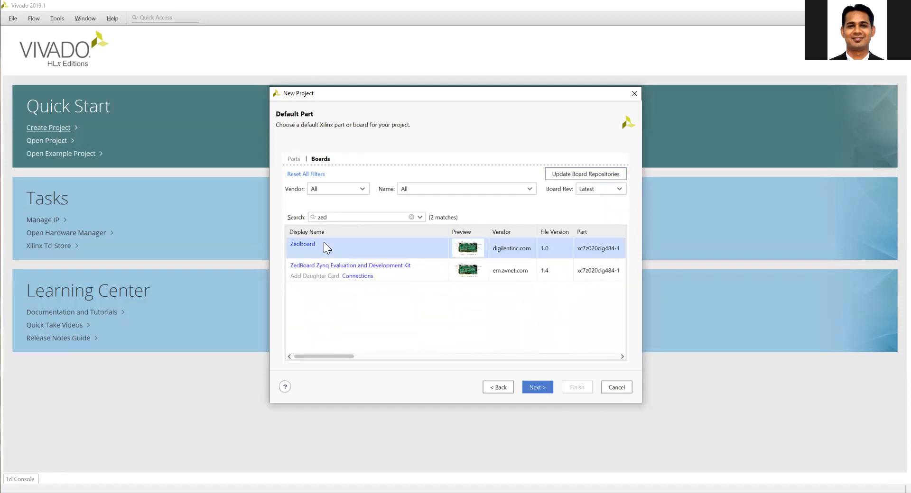
left_click(542, 385)
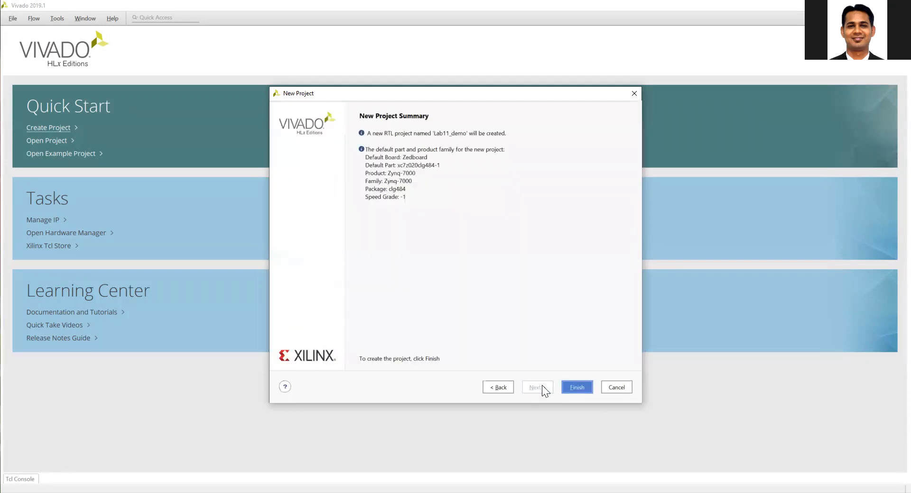
left_click(578, 387)
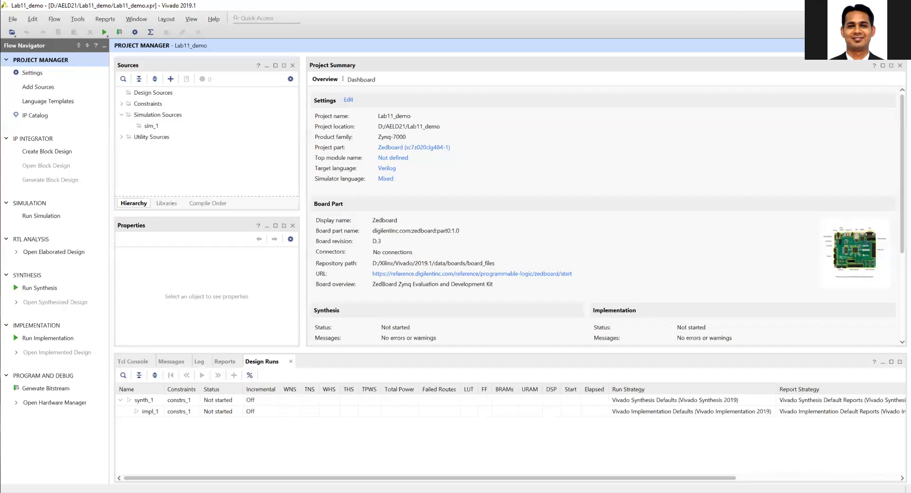
Create a block design named design_1 and add the MicroBlaze IP to it.
left_click(57, 152)
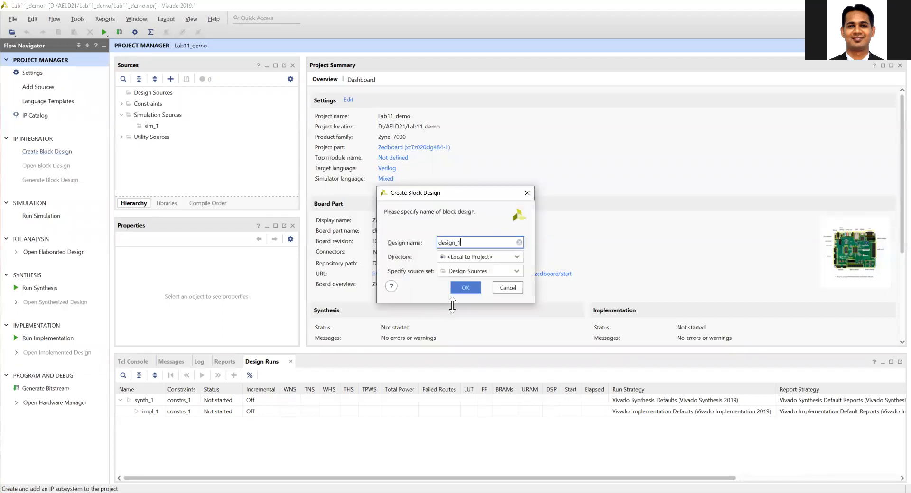
left_click(461, 289)
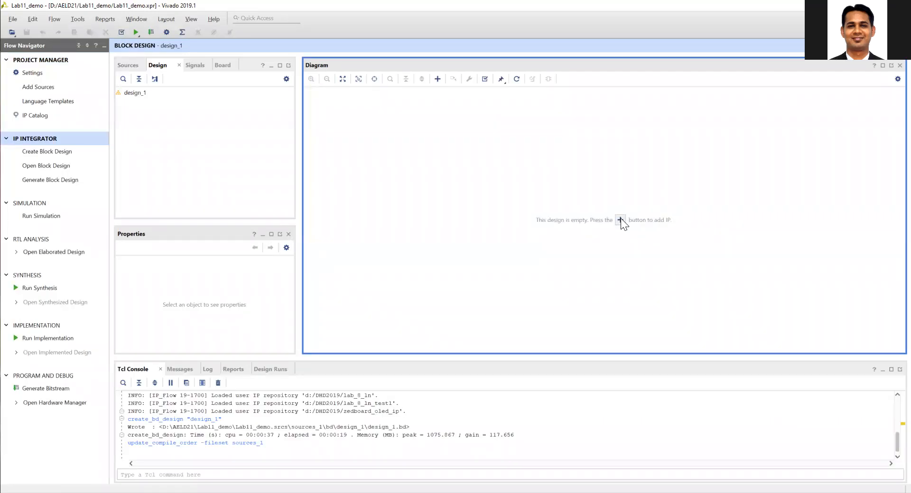
left_click(621, 220)
type("micro")
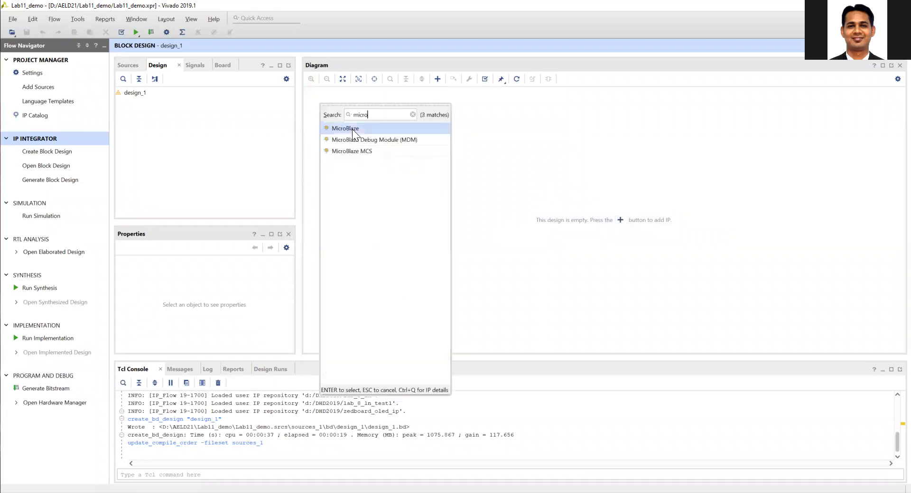
double_click(352, 129)
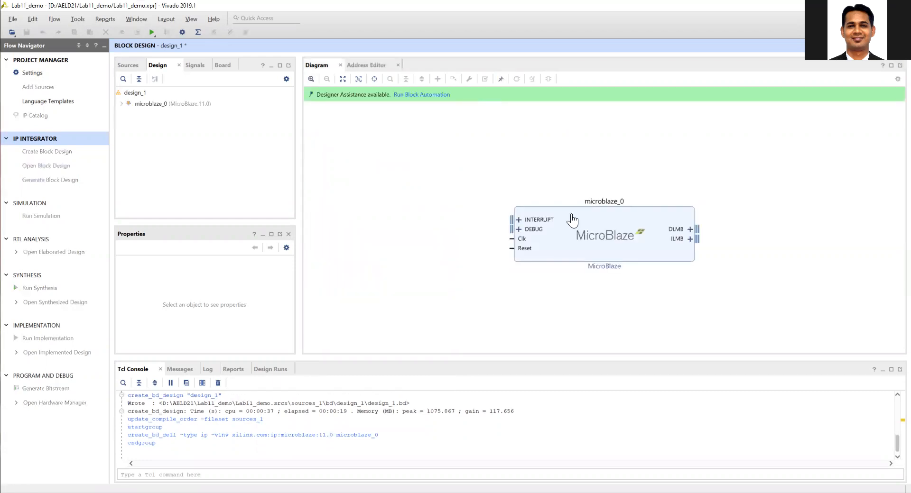
Review the processor implementation and general settings in the MicroBlaze configuration, and close it without changes.
left_click(572, 220)
double_click(567, 220)
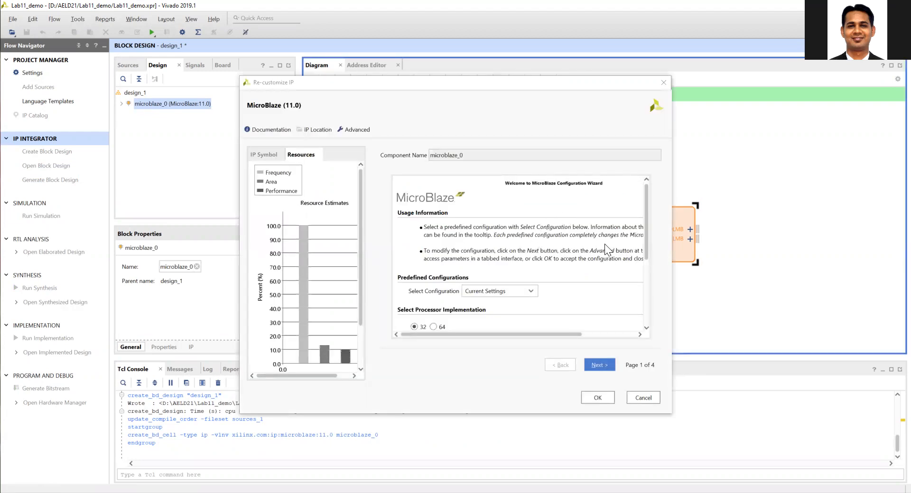
scroll(644, 243, "down", 3)
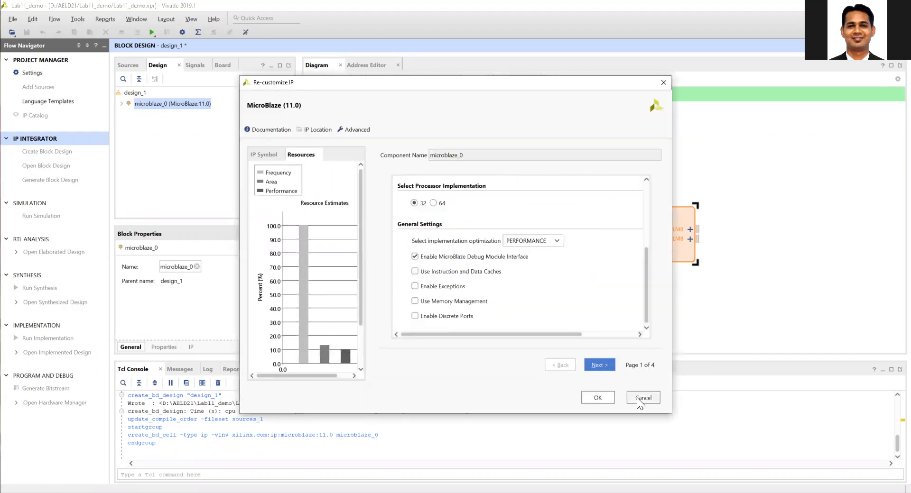
left_click(637, 399)
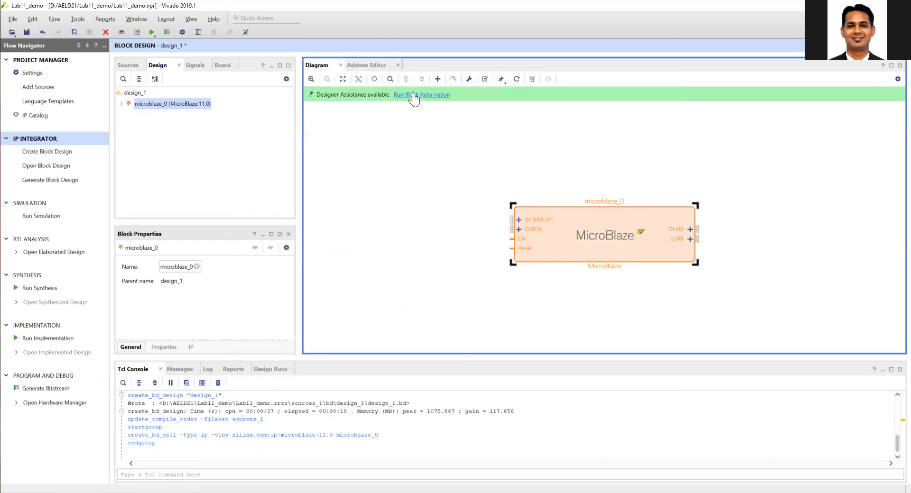
Run block automation for the MicroBlaze with 128KB local memory and a New External Port (100 MHz) clock connection.
left_click(411, 95)
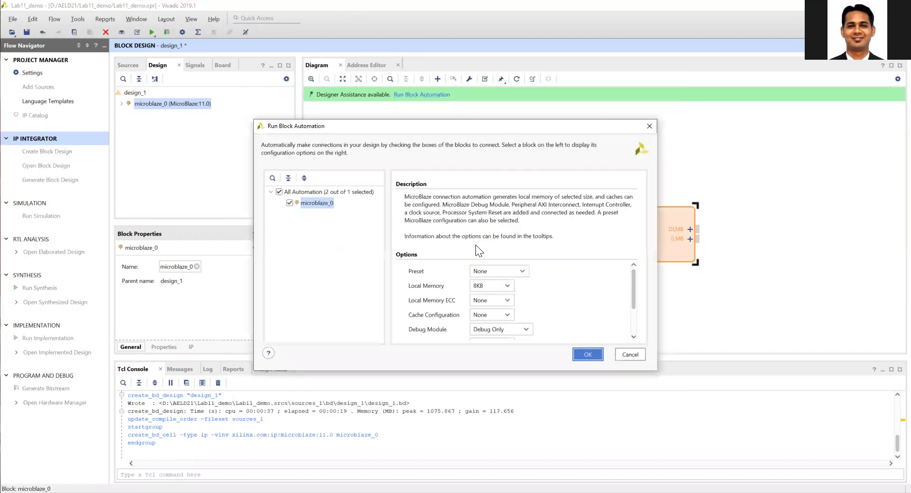
left_click(507, 284)
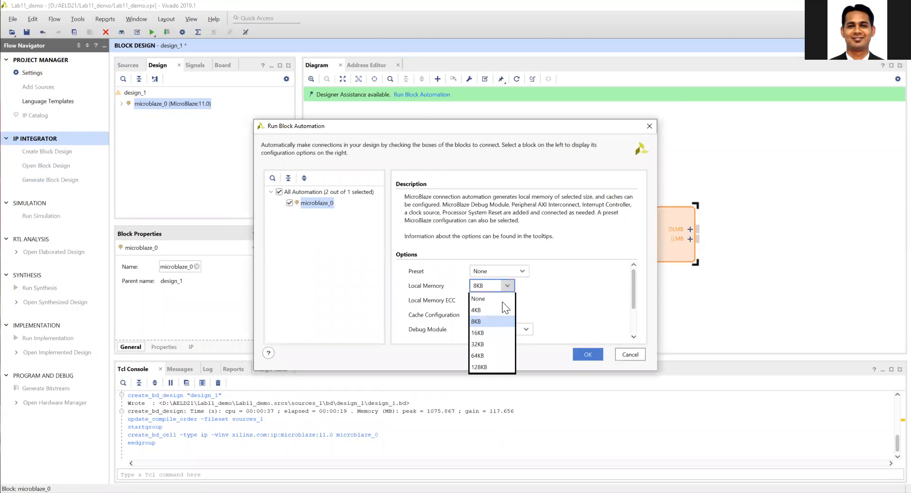
left_click(489, 365)
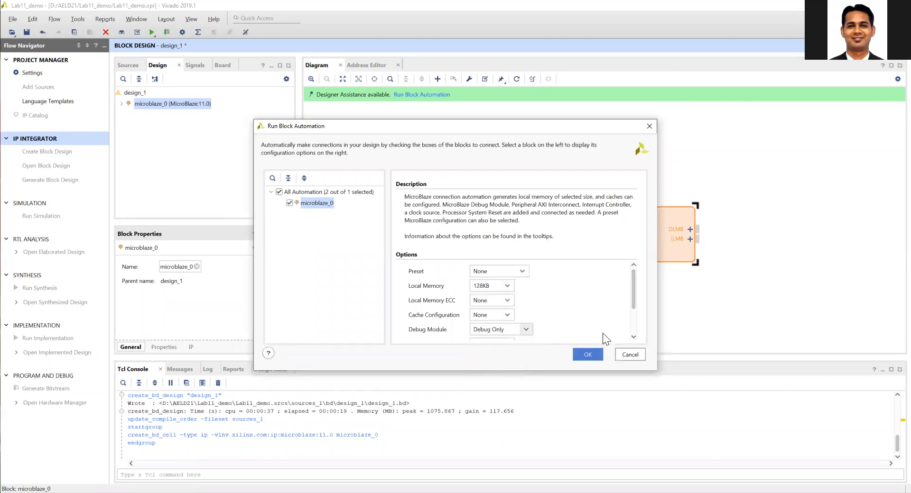
left_click_drag(572, 371, 583, 439)
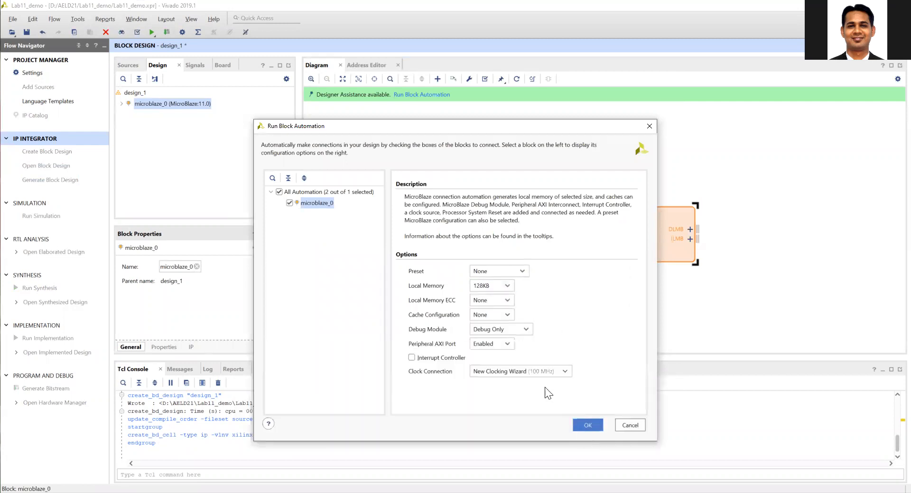
left_click(536, 373)
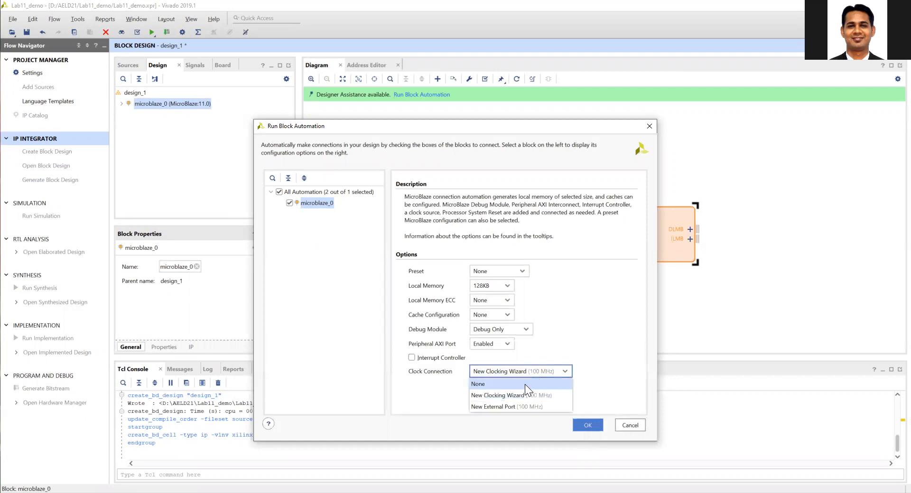
left_click(510, 407)
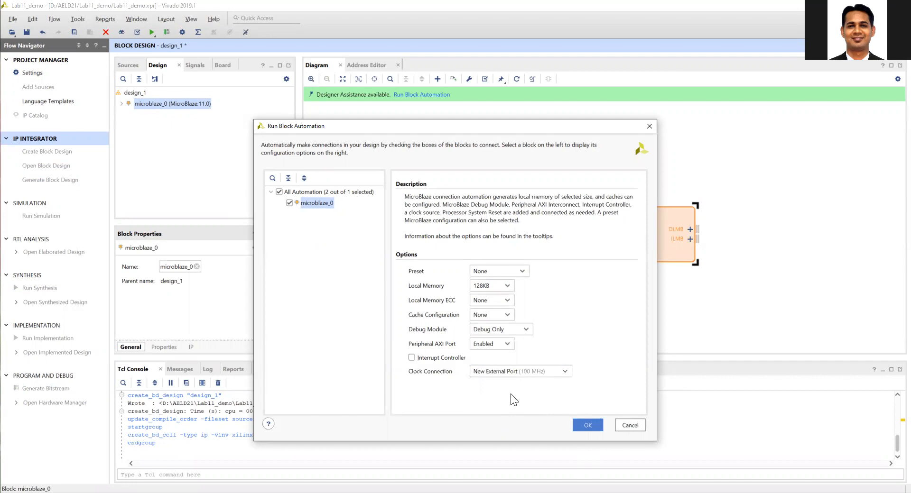
left_click(580, 426)
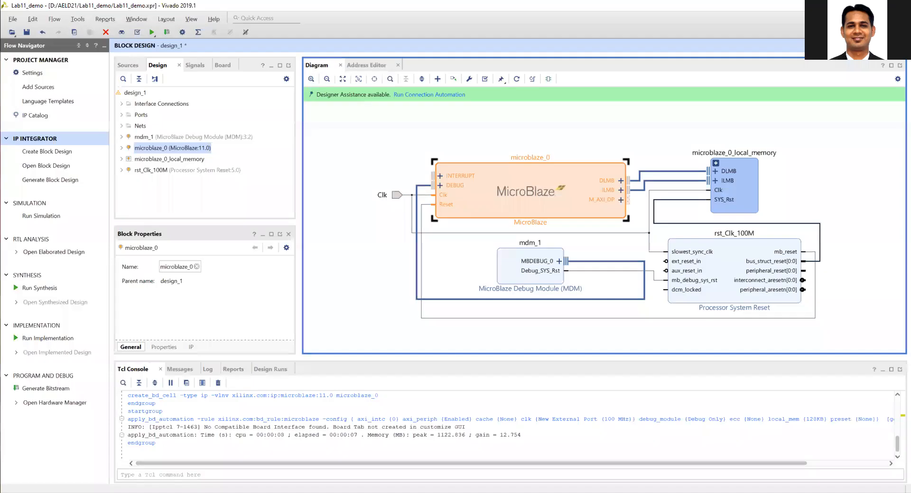
Regenerate the diagram layout and rename the external Clk port as Clock.
left_click(518, 79)
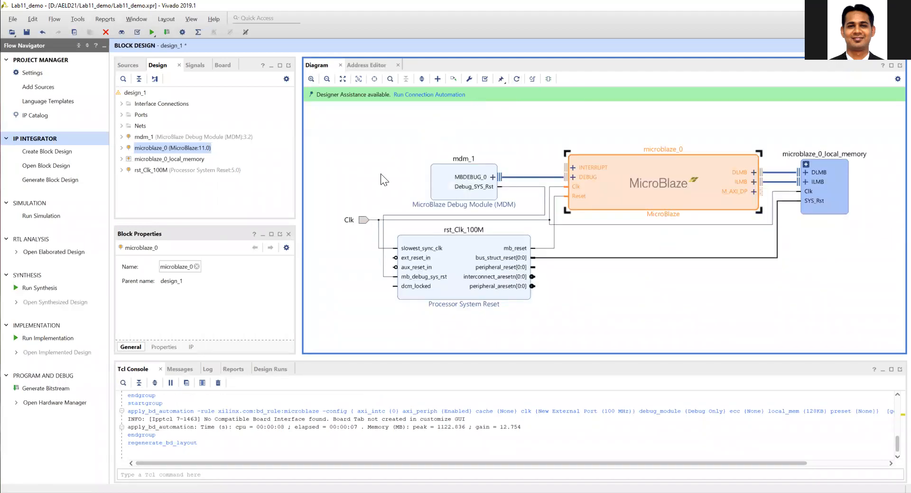
left_click(349, 222)
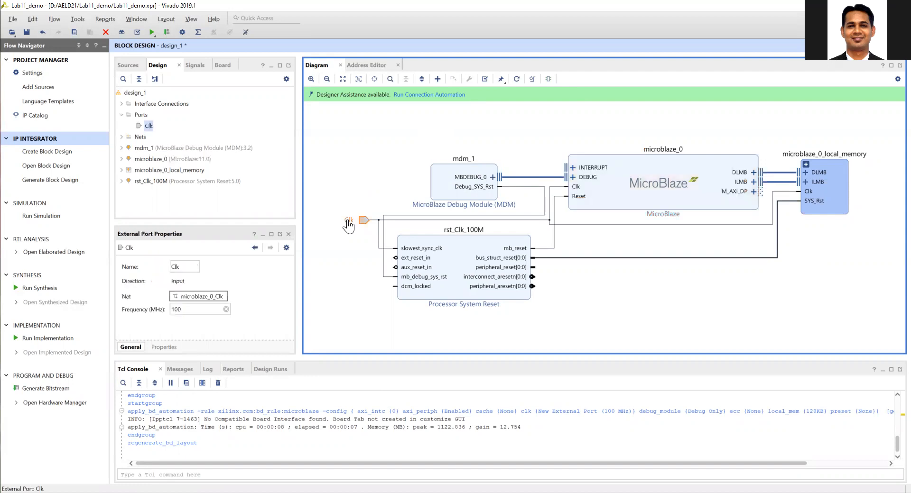
double_click(193, 264)
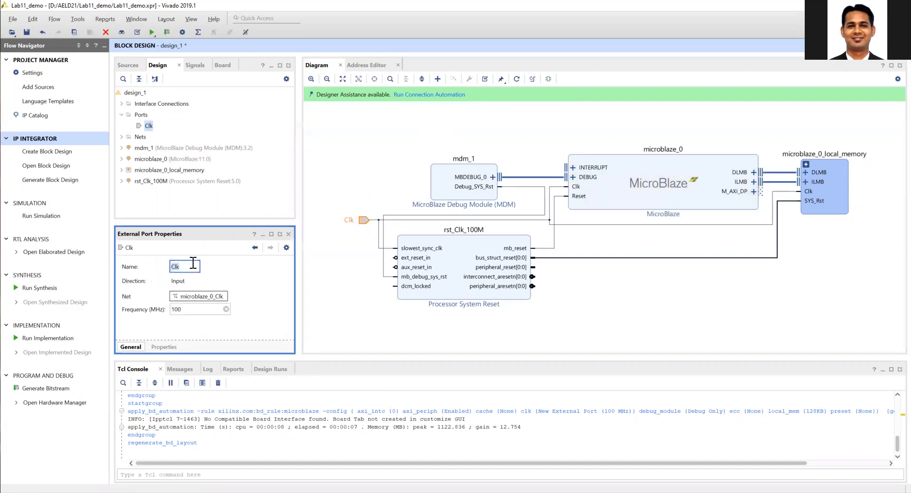
type("Clock")
left_click(334, 278)
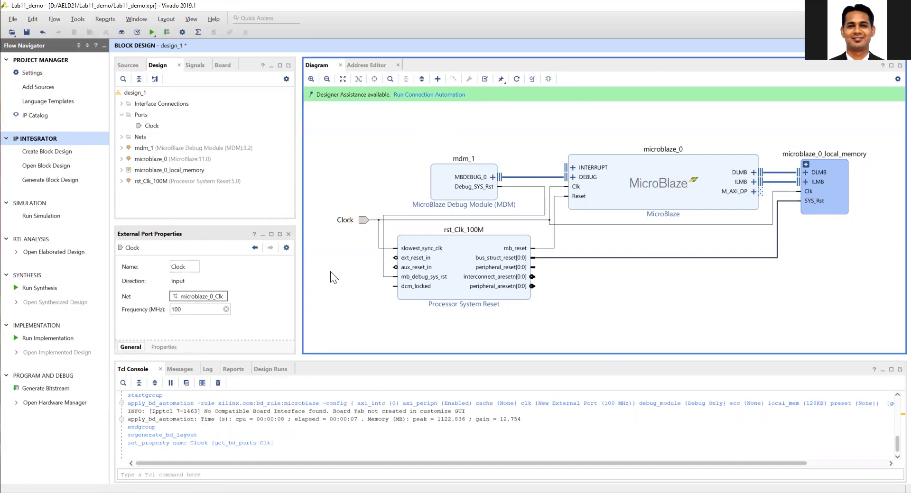
Make the ext_reset_in pin of the Processor System Reset block external and rename the port as Reset.
left_click(407, 257)
right_click(407, 256)
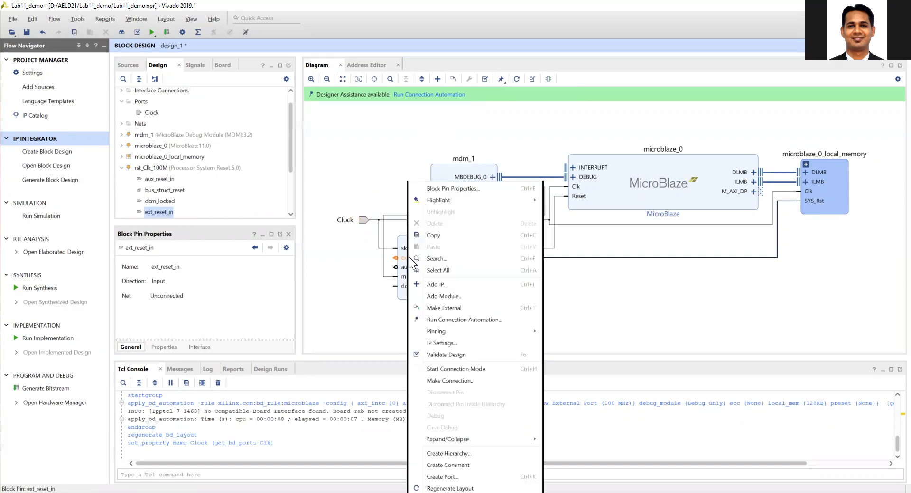
left_click(447, 308)
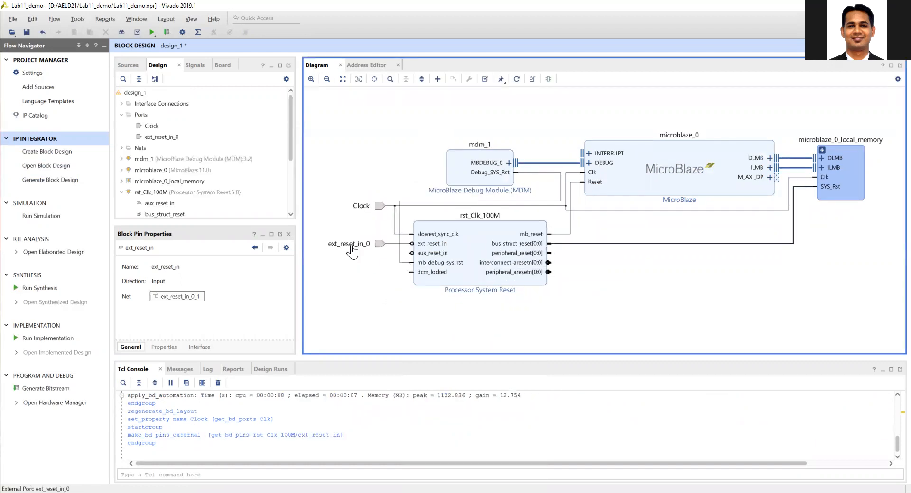
double_click(171, 266)
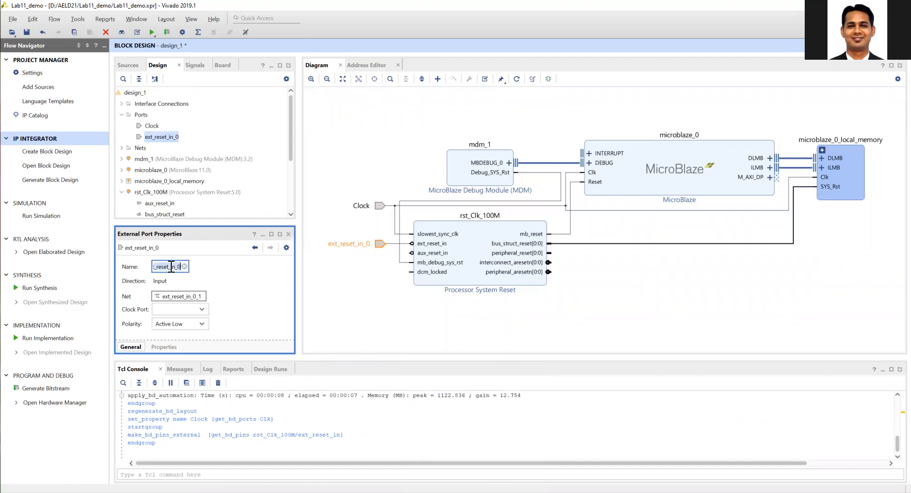
type("Reset")
key("Tab")
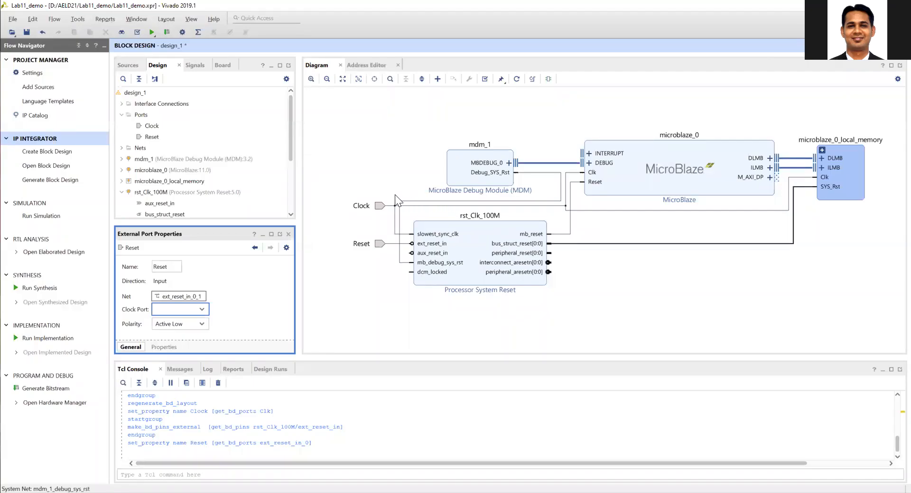
Add an AXI BRAM Controller IP to the block design.
left_click(438, 80)
type("axibram")
key("BackSpace")
key("BackSpace")
key("BackSpace")
key("BackSpace")
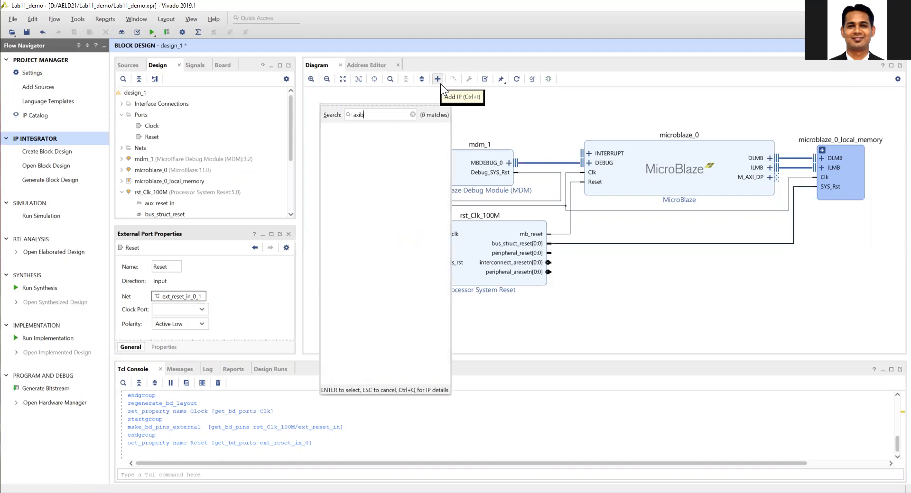
type("bram")
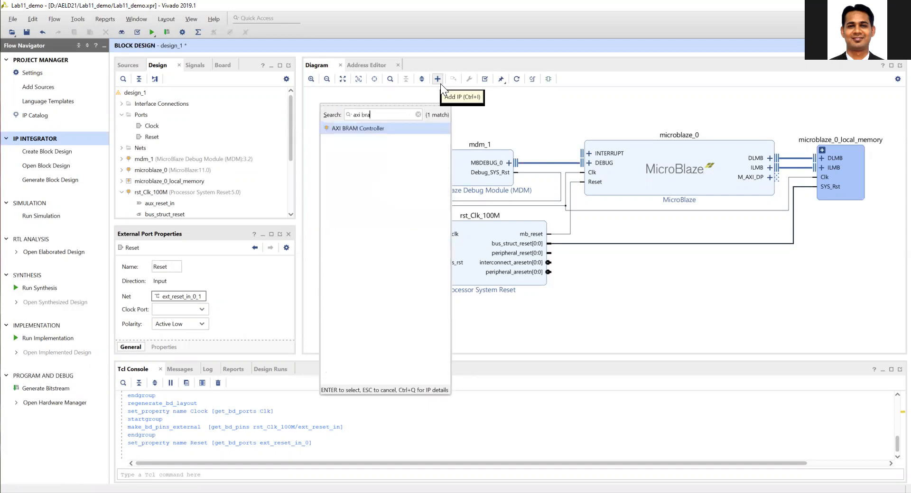
double_click(373, 130)
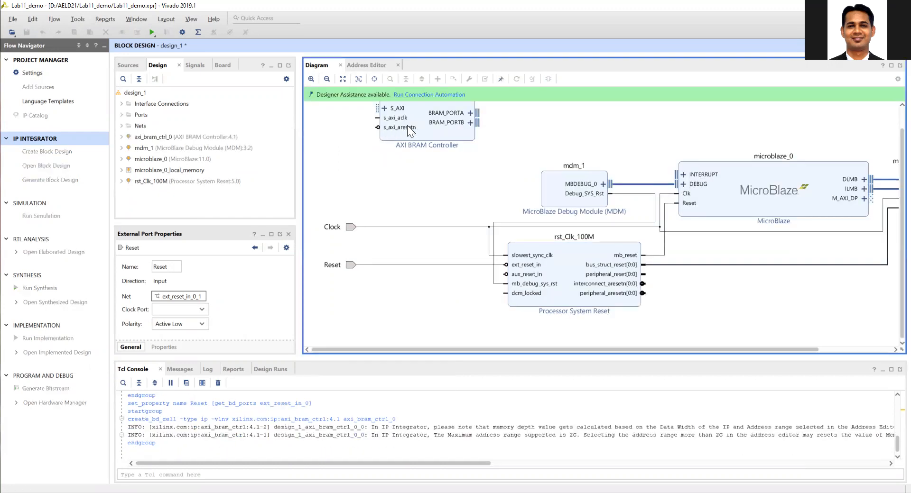
left_click(427, 141)
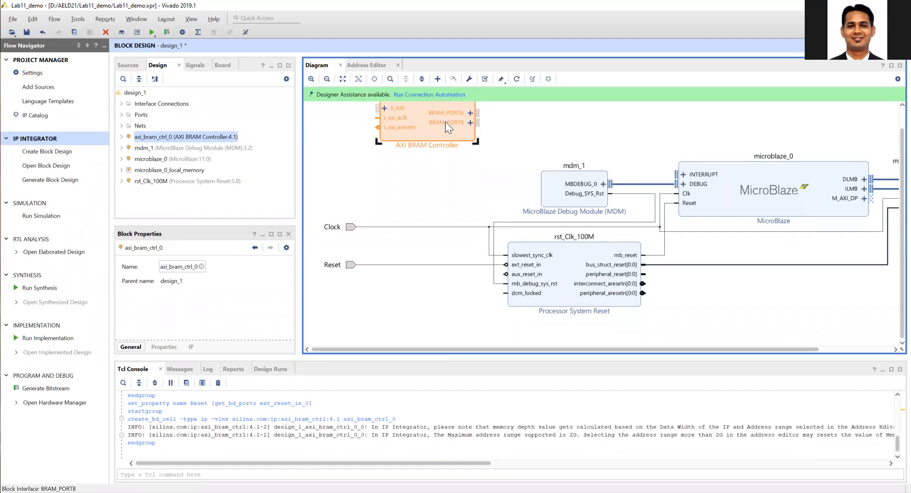
left_click(430, 99)
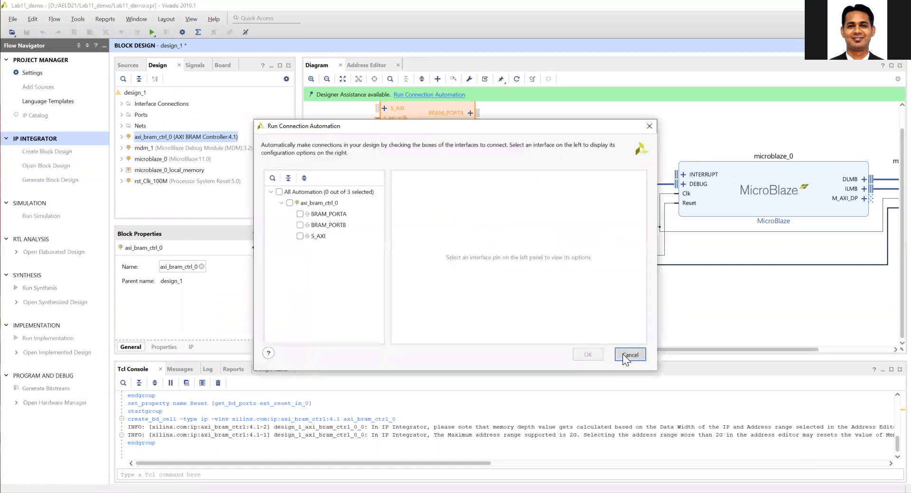
left_click(629, 355)
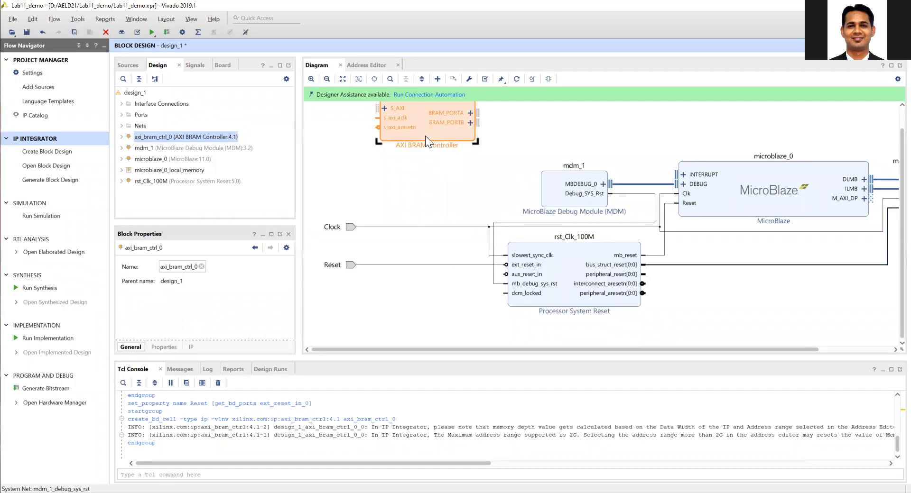
Run connection automation for the BRAM_PORTA, BRAM_PORTB and S_AXI interfaces of axi_bram_ctrl_0 with Auto options, and regenerate the diagram layout.
left_click(429, 97)
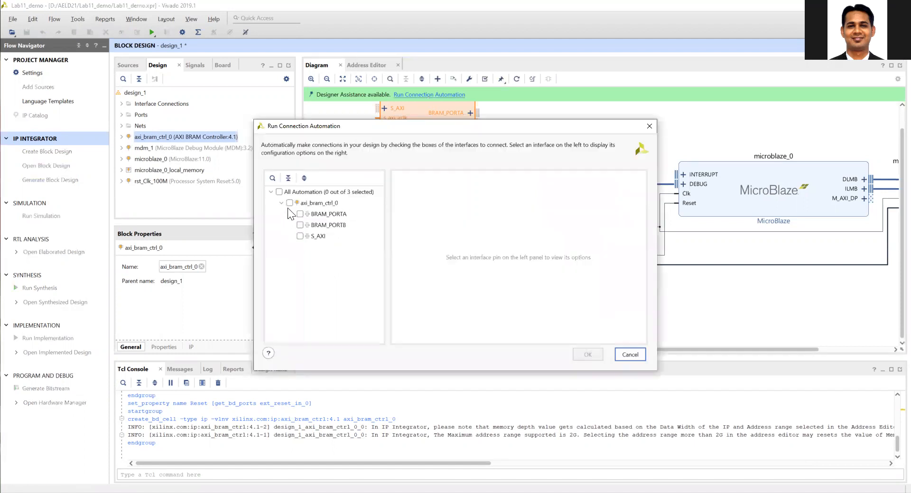
left_click(290, 202)
left_click(335, 214)
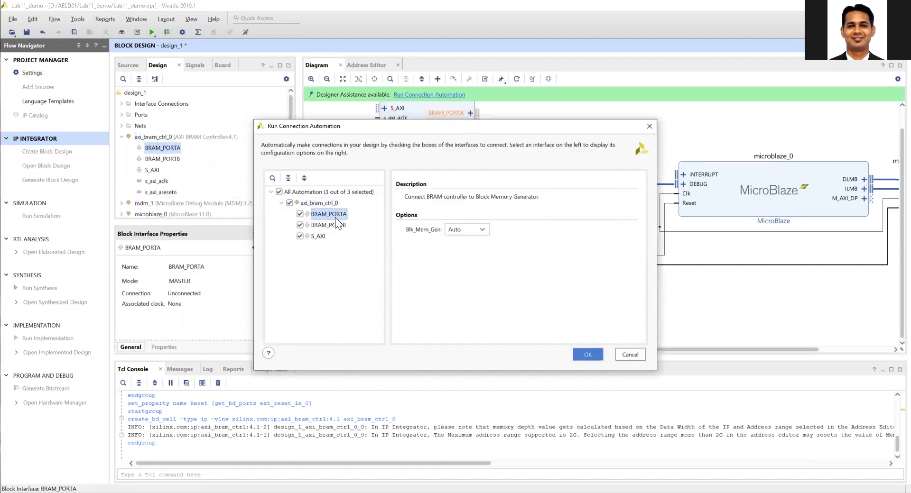
left_click(339, 226)
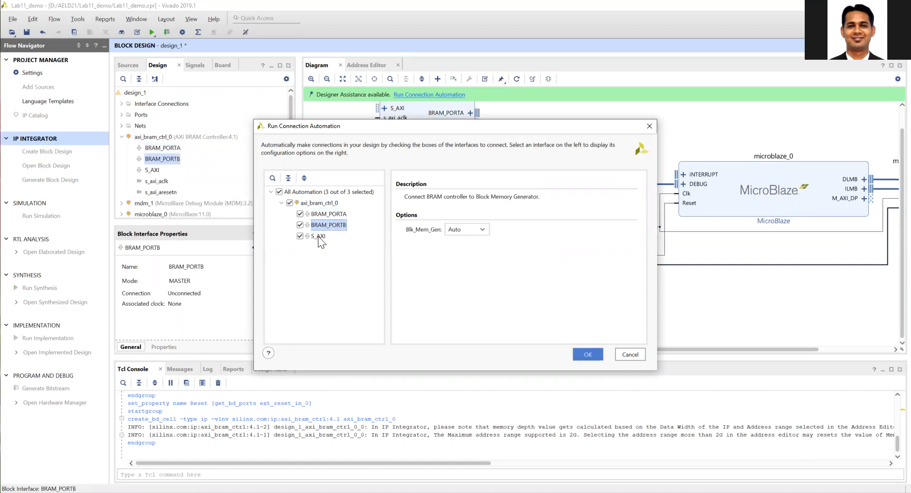
left_click(319, 236)
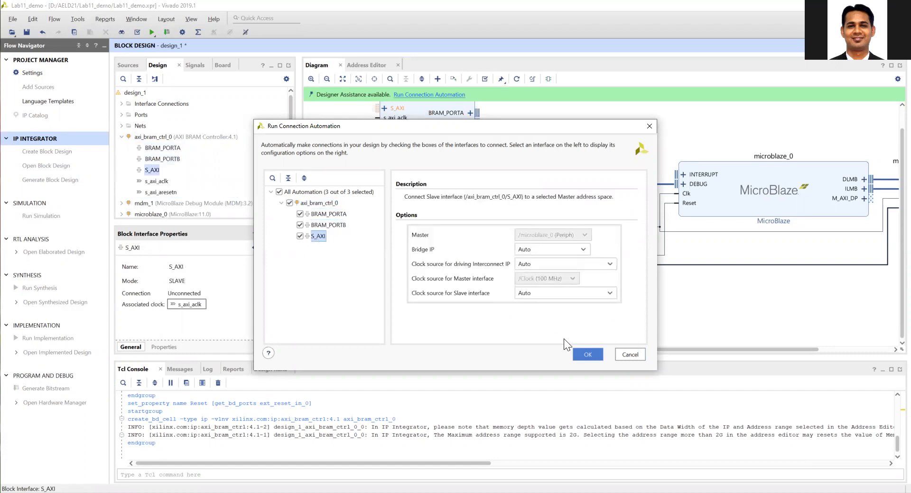
left_click(586, 354)
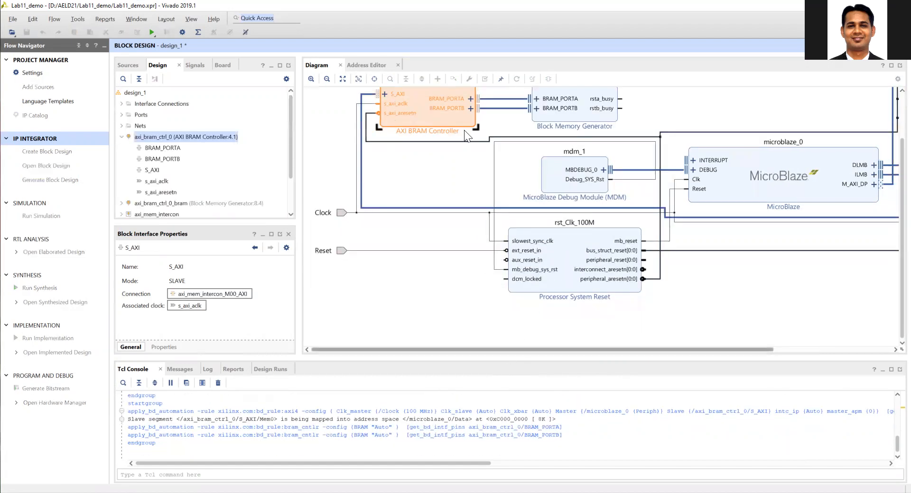
left_click(516, 80)
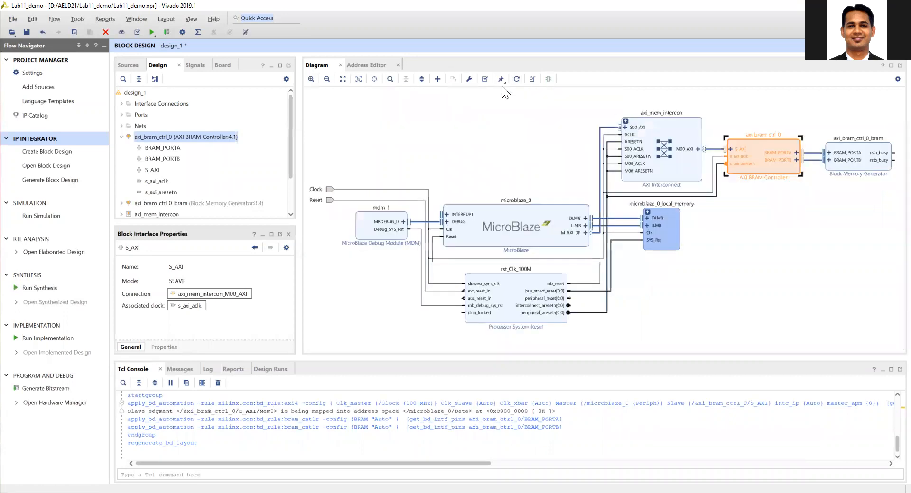
Examine the AXI BRAM Controller's BRAM_PORTA and S_AXI signals, the Block Memory Generator and the MicroBlaze M_AXI_DP interface.
left_click(862, 151)
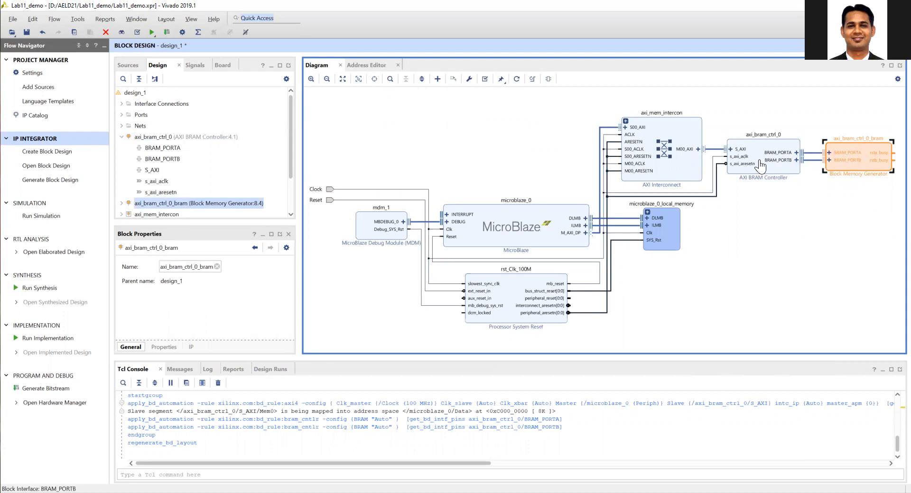
left_click(797, 152)
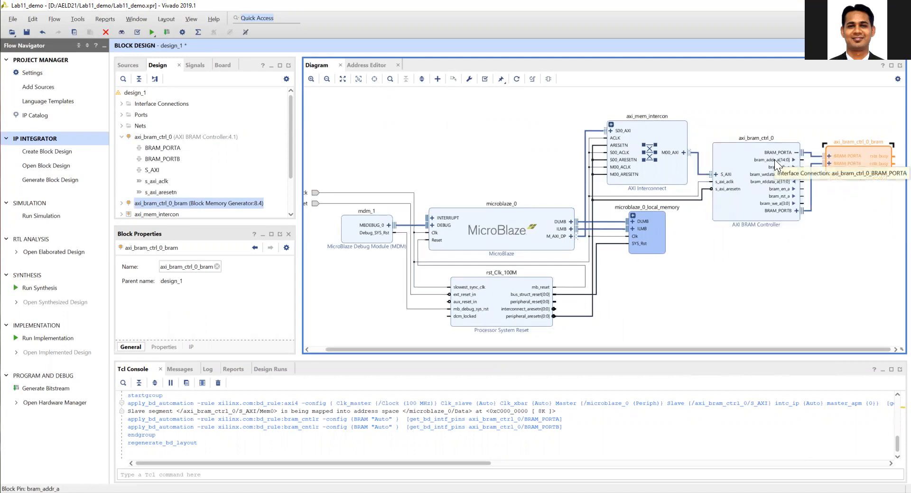
left_click(775, 159)
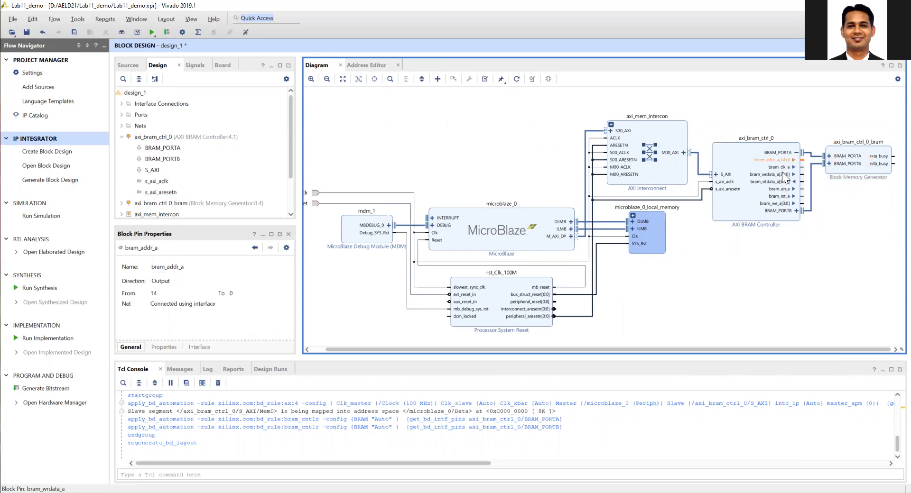
left_click(781, 168)
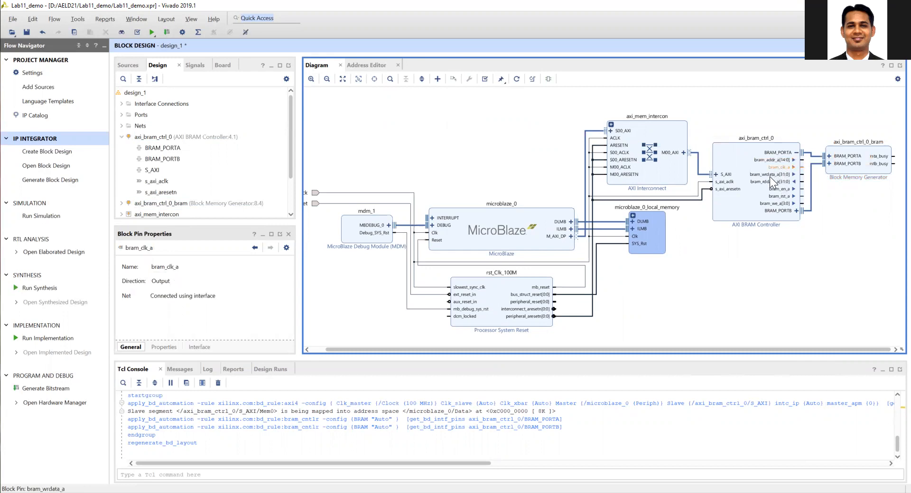
left_click(770, 177)
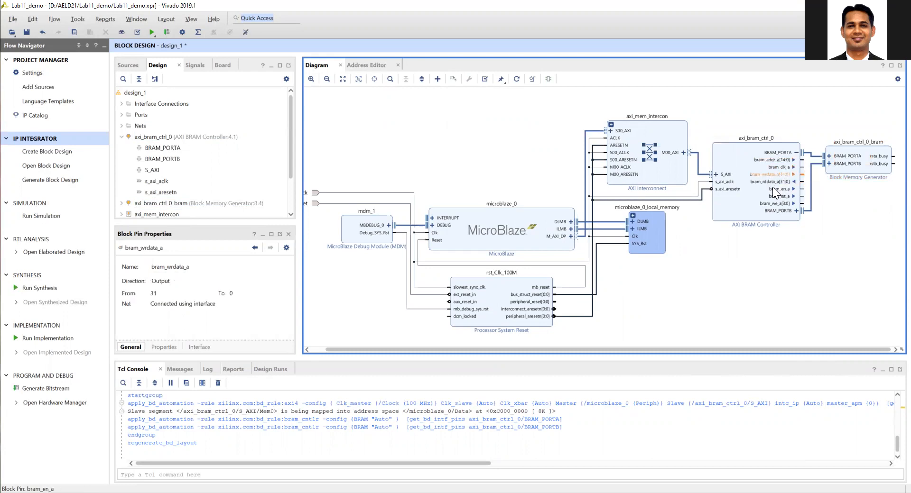
left_click(775, 188)
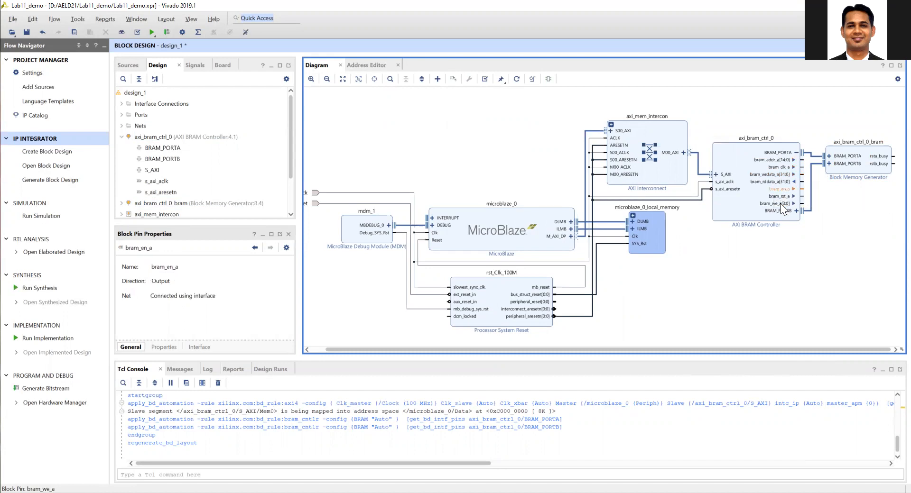
left_click(781, 197)
left_click(777, 204)
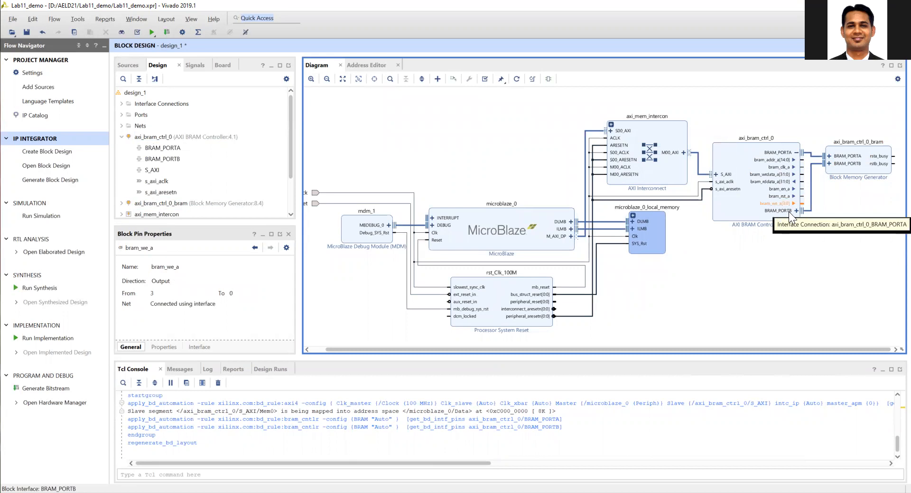
left_click(794, 154)
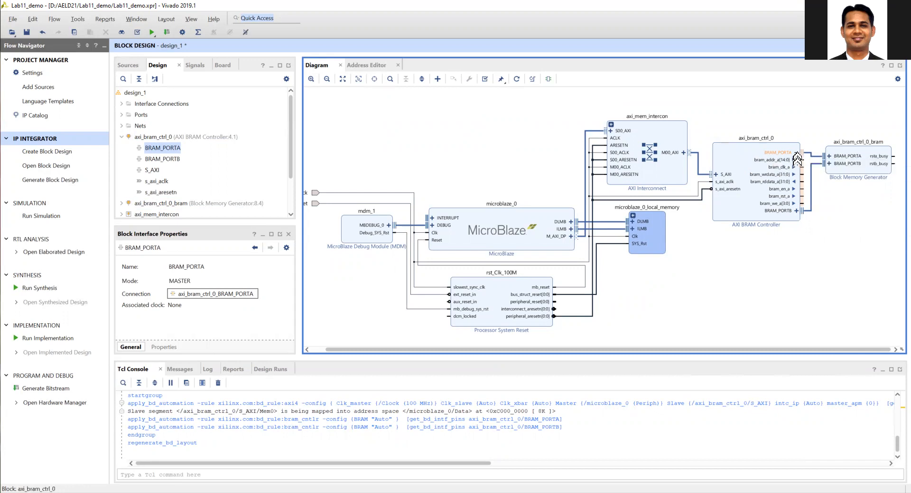
left_click(795, 152)
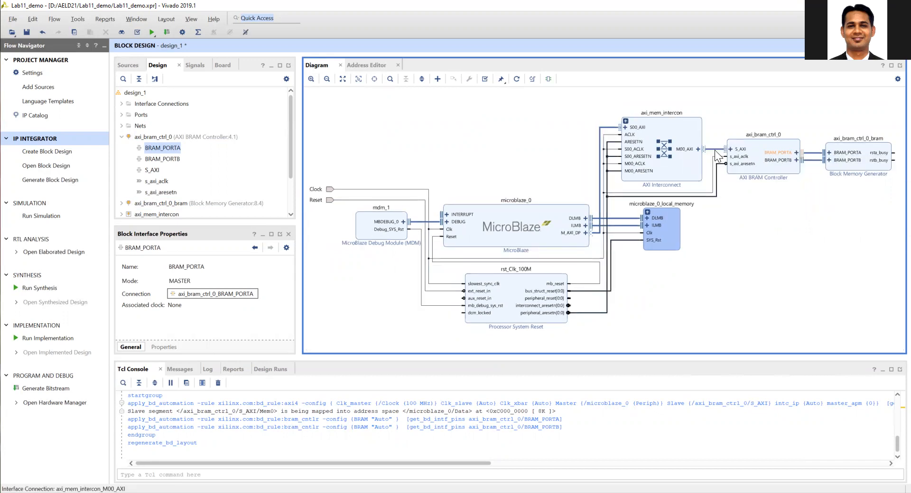
left_click(731, 149)
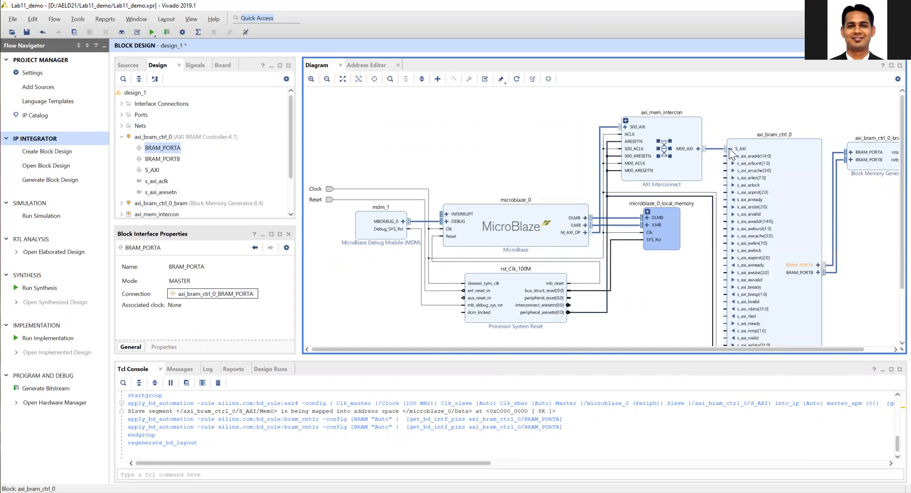
left_click(730, 149)
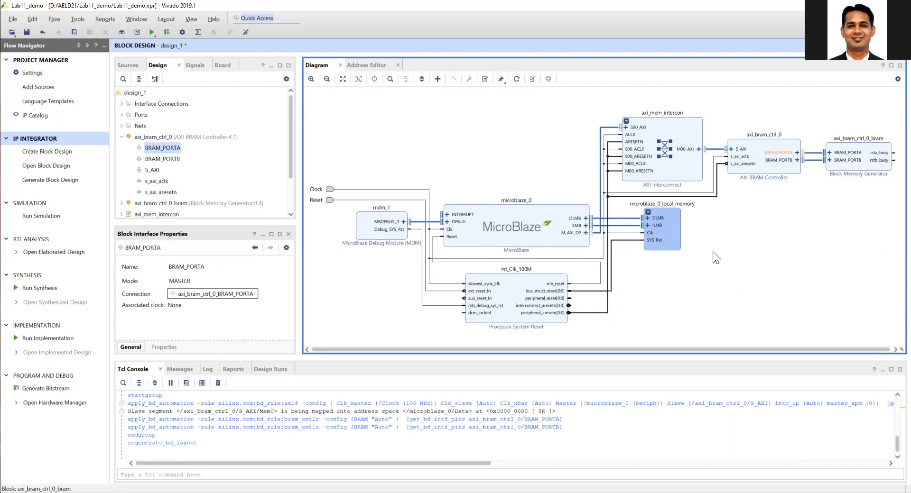
left_click(576, 232)
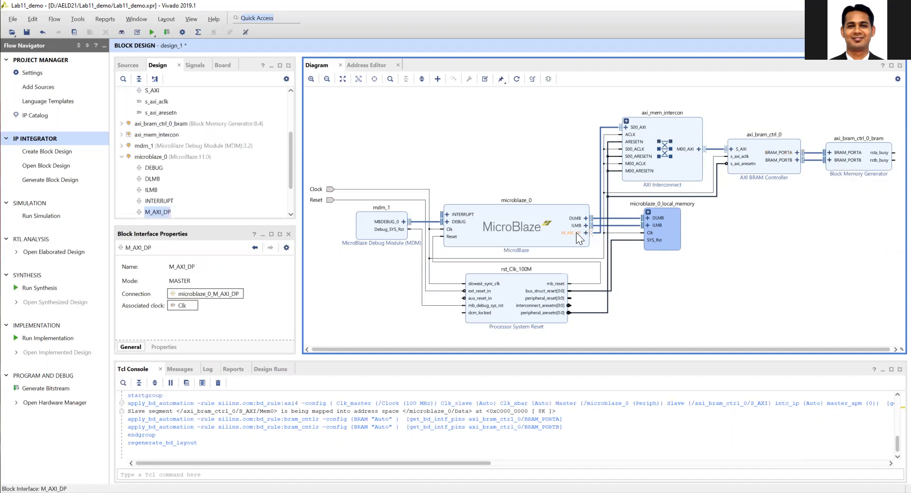
Add an AXI Direct Memory Access IP to the block design.
left_click(434, 78)
type("dma")
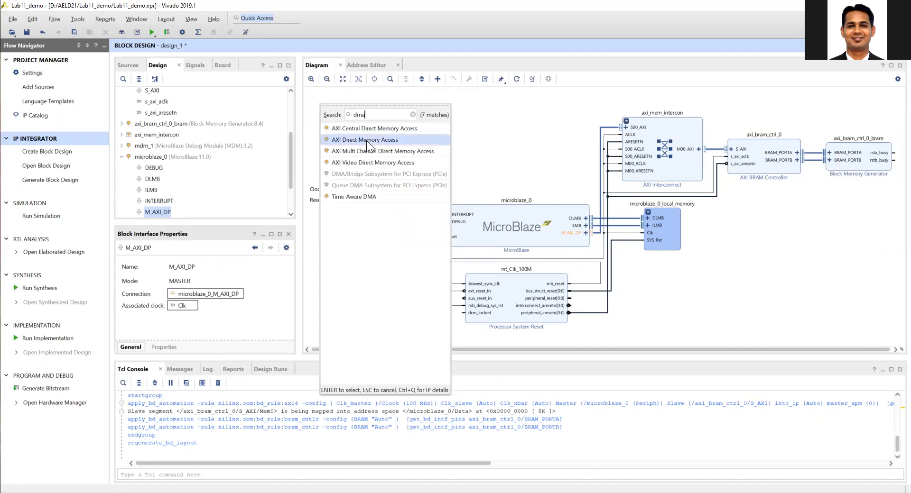
double_click(367, 141)
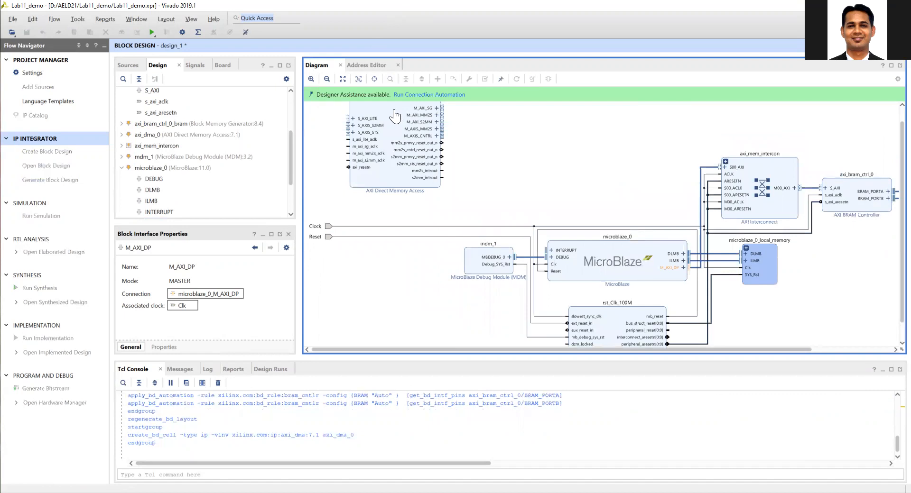
Disable the Scatter Gather Engine in the AXI Direct Memory Access block, with both read and write channels enabled.
double_click(394, 111)
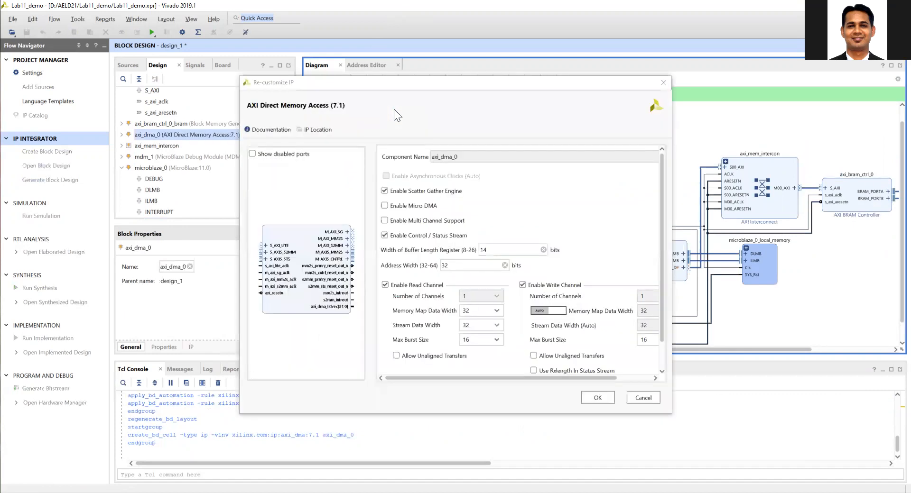
left_click(406, 192)
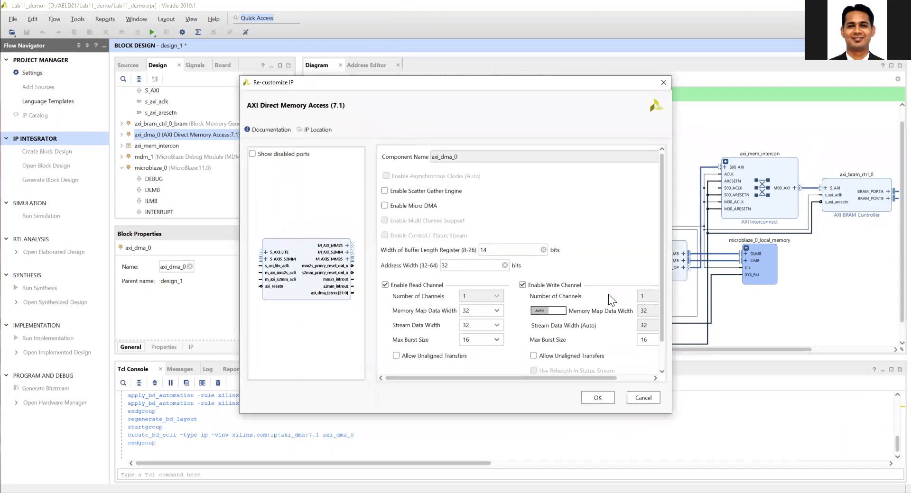
scroll(661, 322, "down", 2)
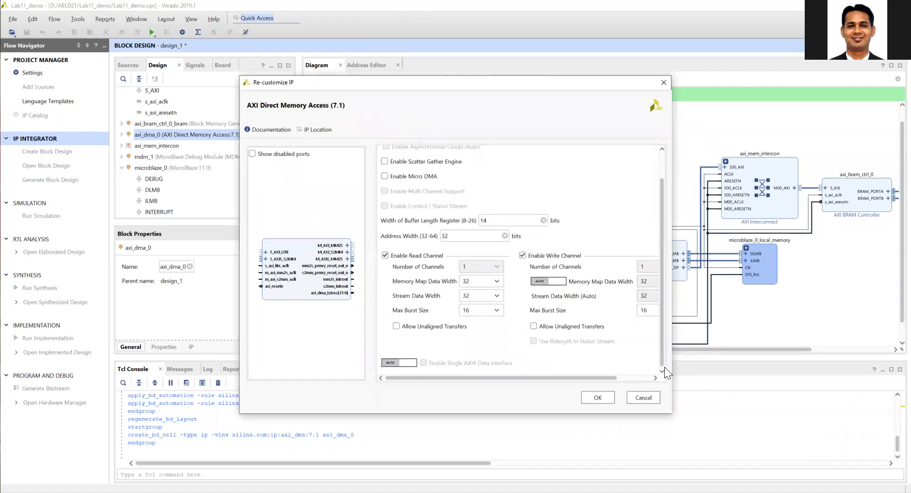
left_click_drag(599, 378, 527, 376)
left_click(589, 397)
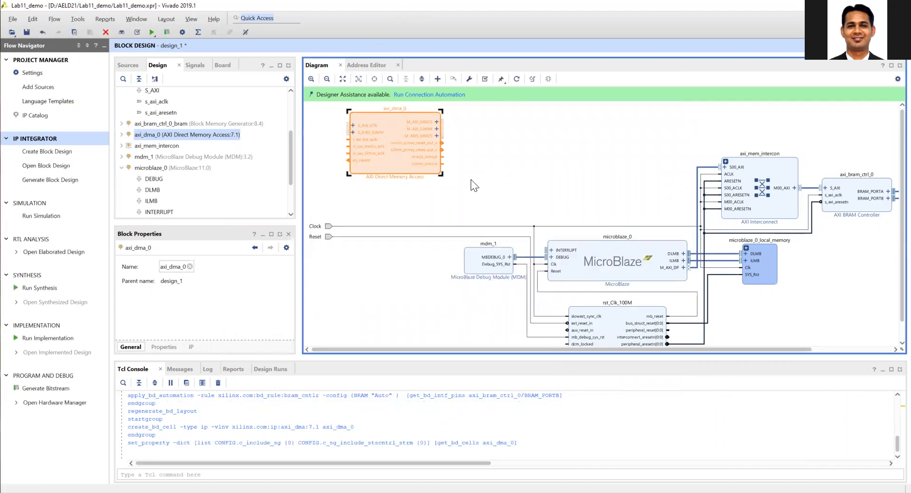
Examine the S_AXI_LITE, M_AXI_MM2S and M_AXI_S2MM interfaces of the AXI Direct Memory Access block.
left_click(369, 127)
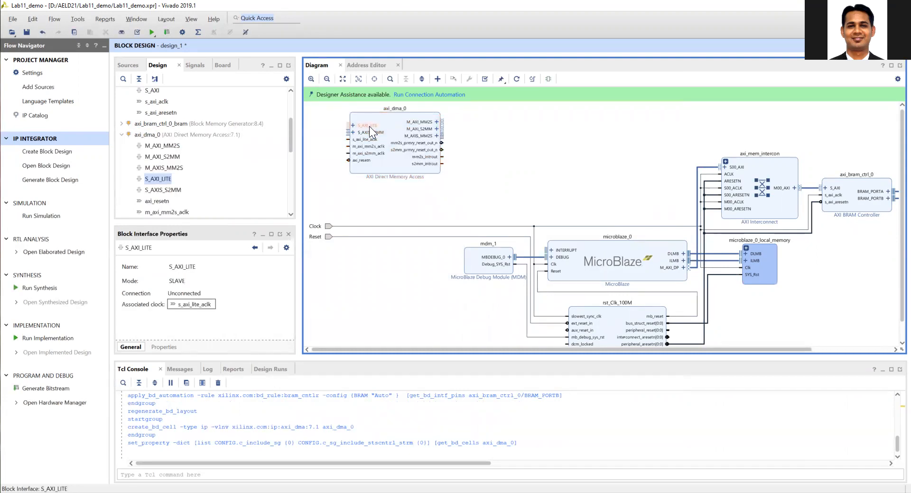
left_click(418, 129)
left_click(420, 122)
left_click(420, 128)
left_click(422, 123)
left_click(421, 130)
left_click(426, 122)
left_click(421, 128)
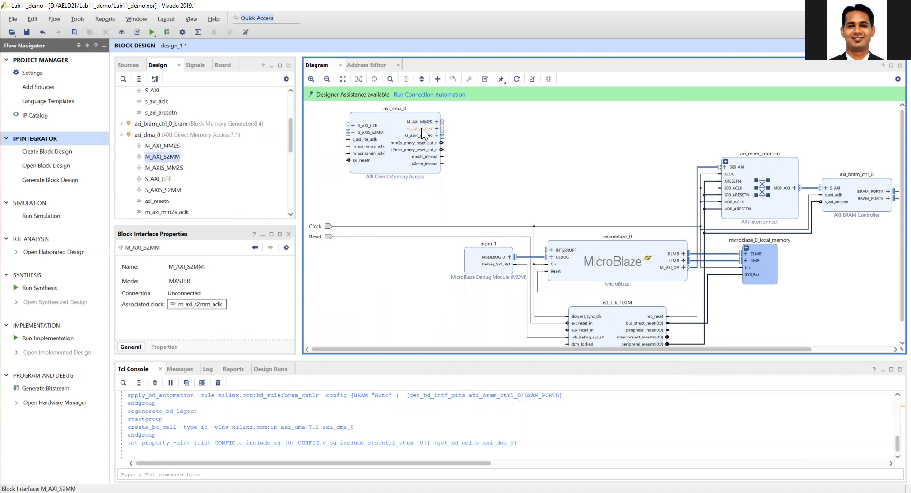
left_click(425, 121)
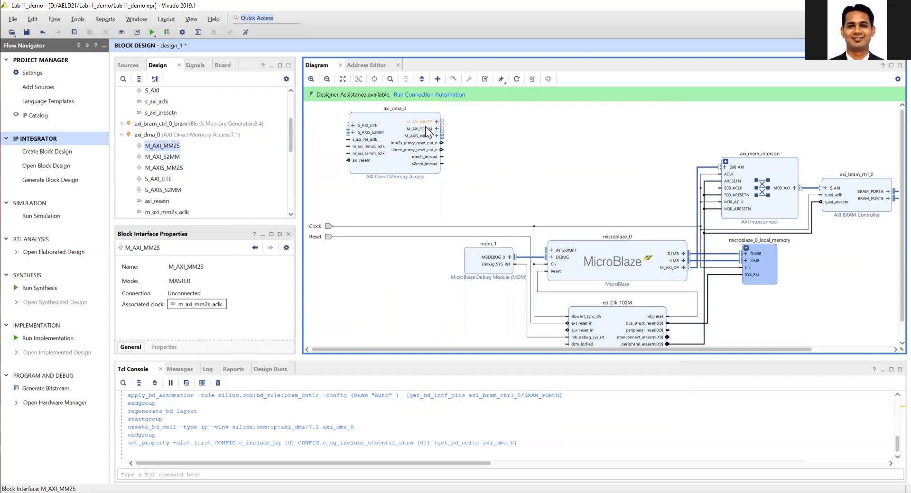
left_click(424, 127)
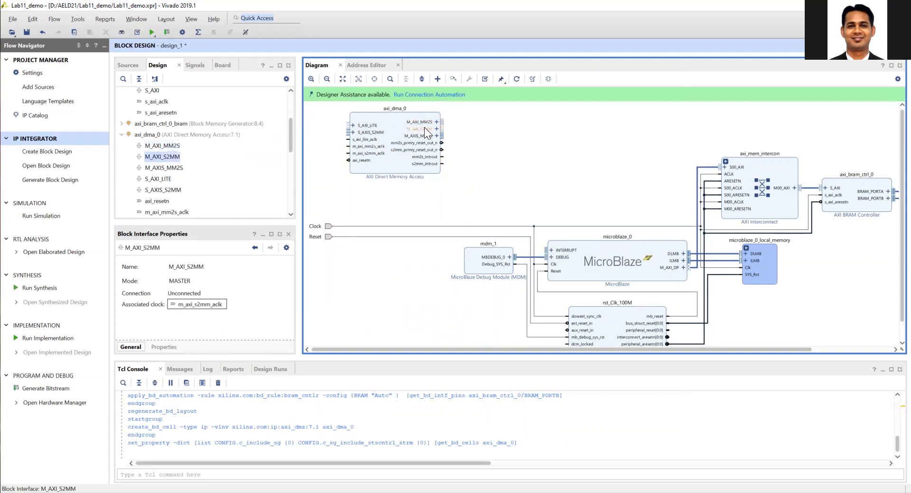
left_click(424, 122)
left_click(424, 128)
Set the number of slave interfaces of the AXI Interconnect axi_mem_intercon to 3, with one master interface.
left_click_drag(778, 351, 828, 347)
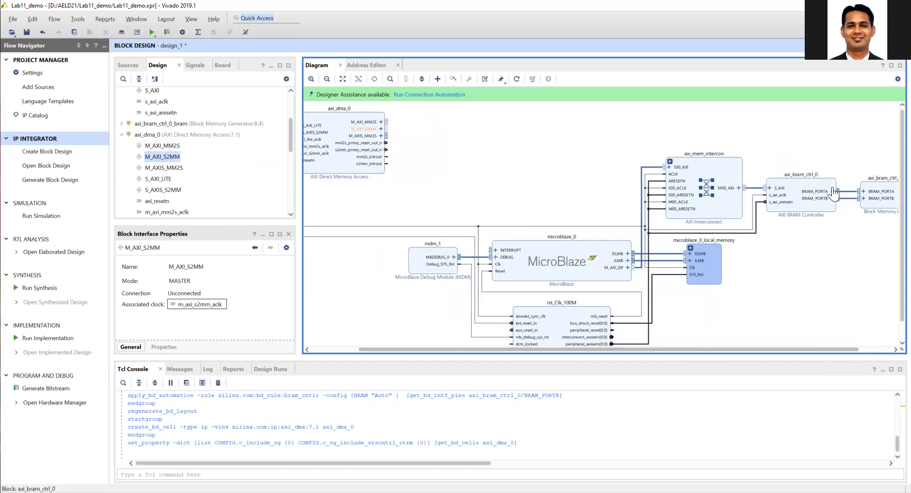
left_click(715, 178)
double_click(716, 177)
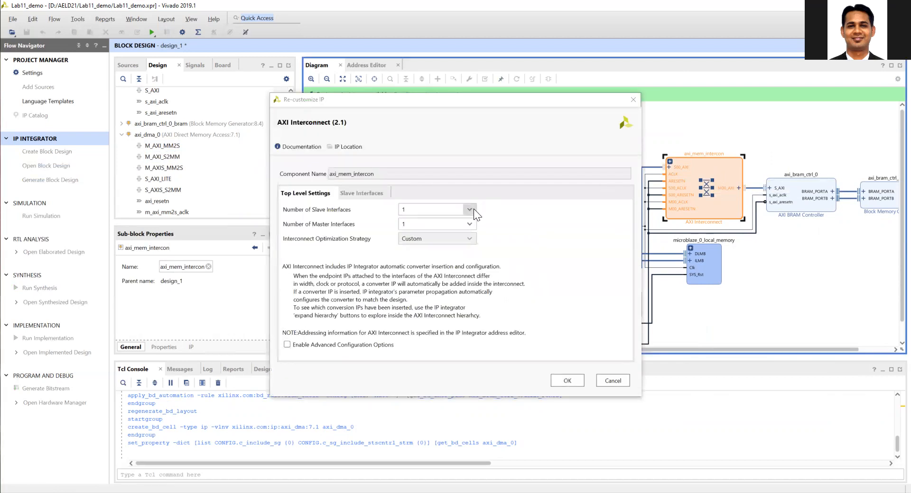
left_click(473, 210)
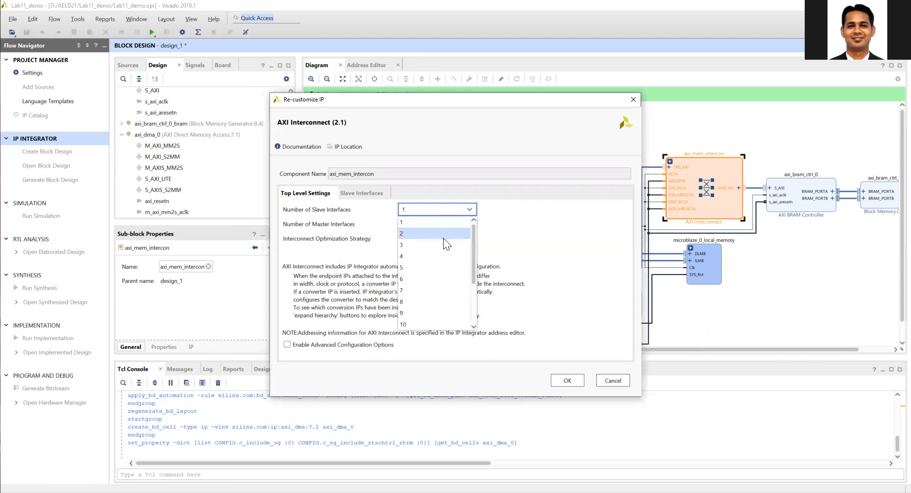
left_click(443, 244)
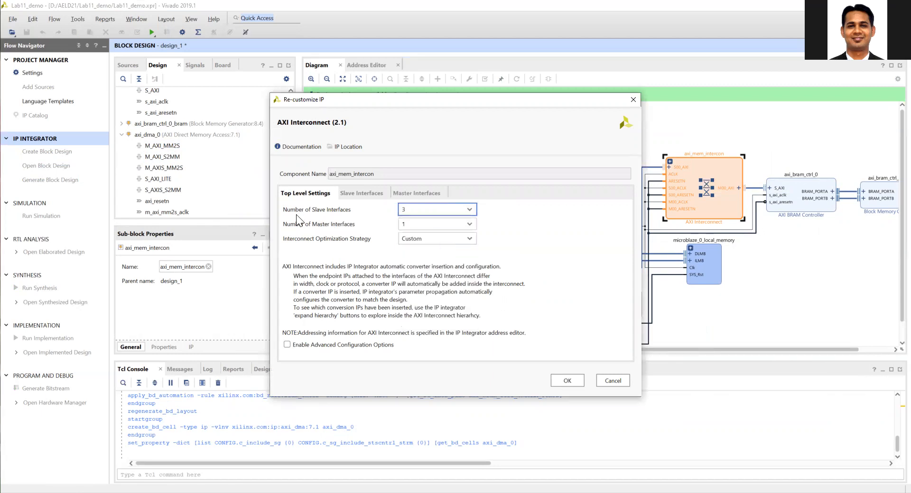
left_click(557, 379)
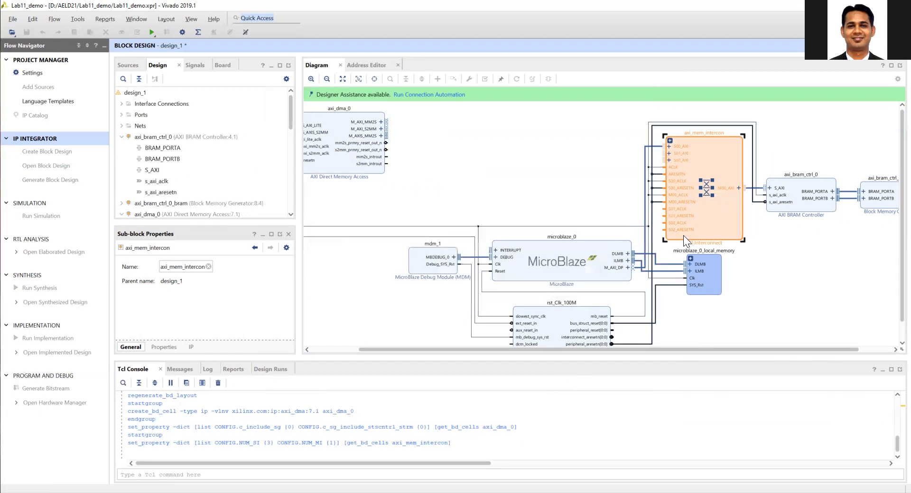
Connect the AXI DMA's M_AXI_MM2S to the interconnect's S01_AXI and its M_AXI_S2MM to S02_AXI.
left_click(682, 152)
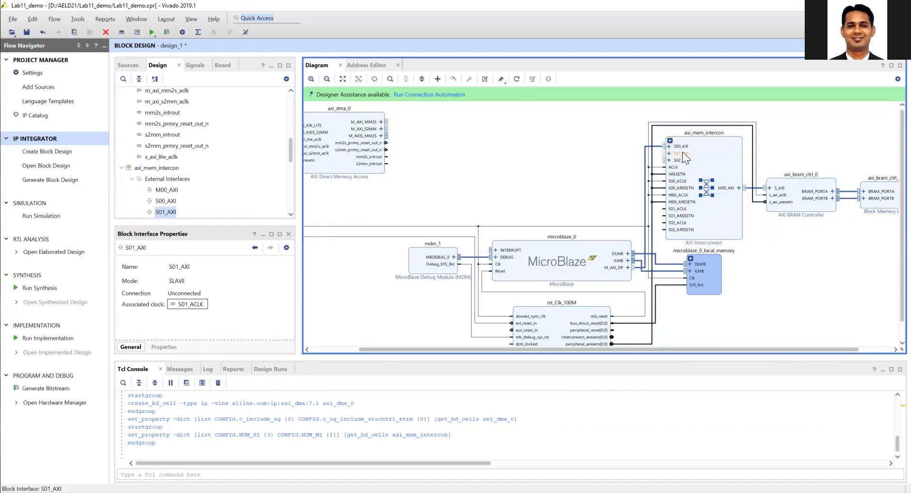
left_click(678, 159)
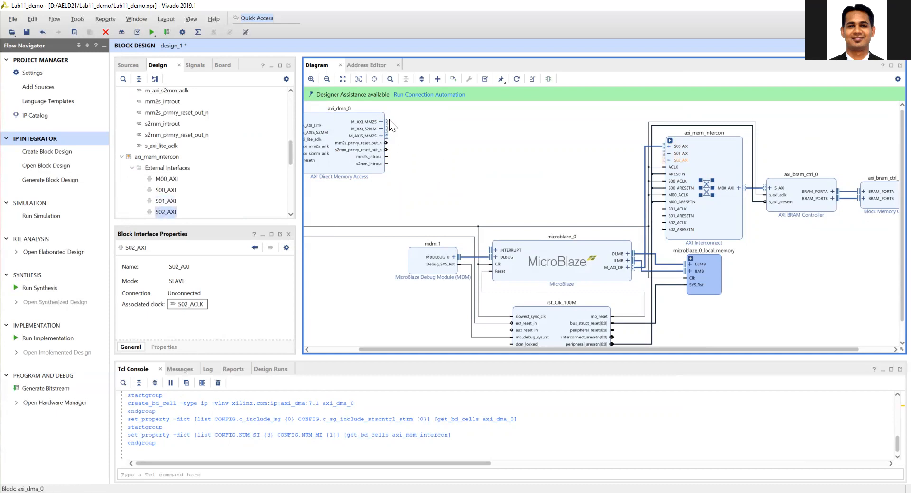
left_click_drag(386, 121, 633, 170)
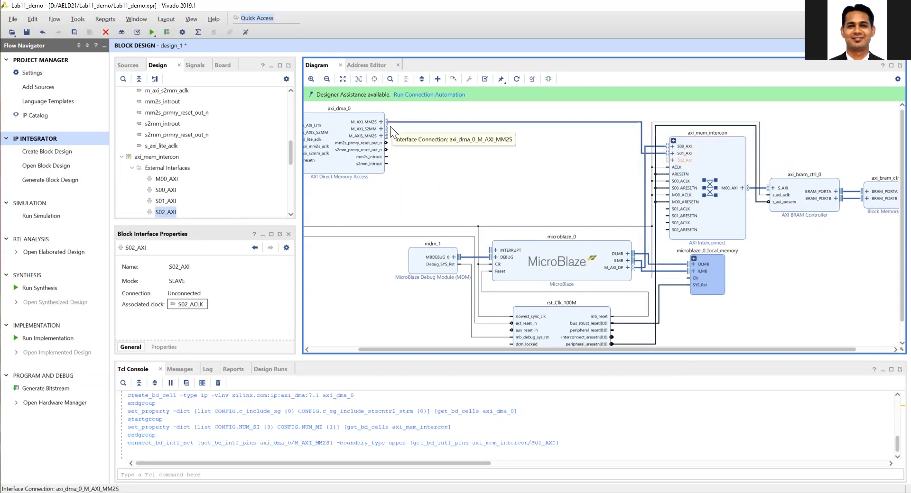
left_click_drag(387, 129, 667, 154)
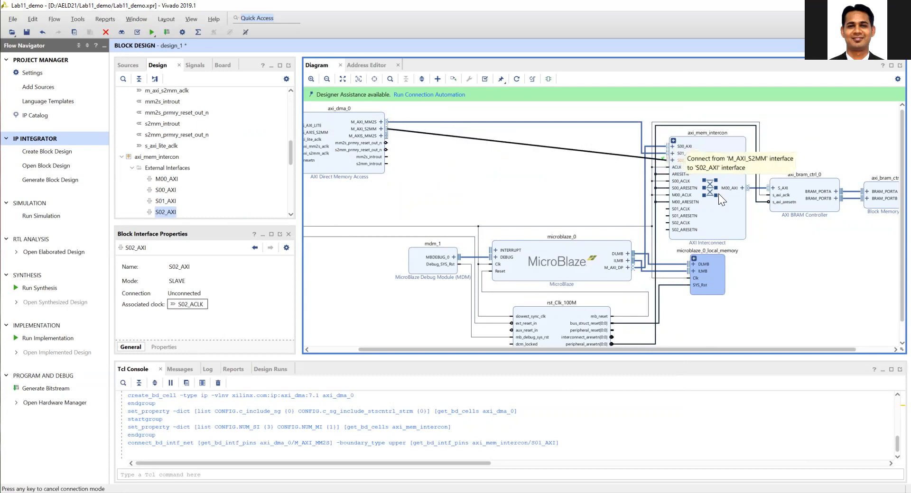
left_click_drag(719, 194, 720, 196)
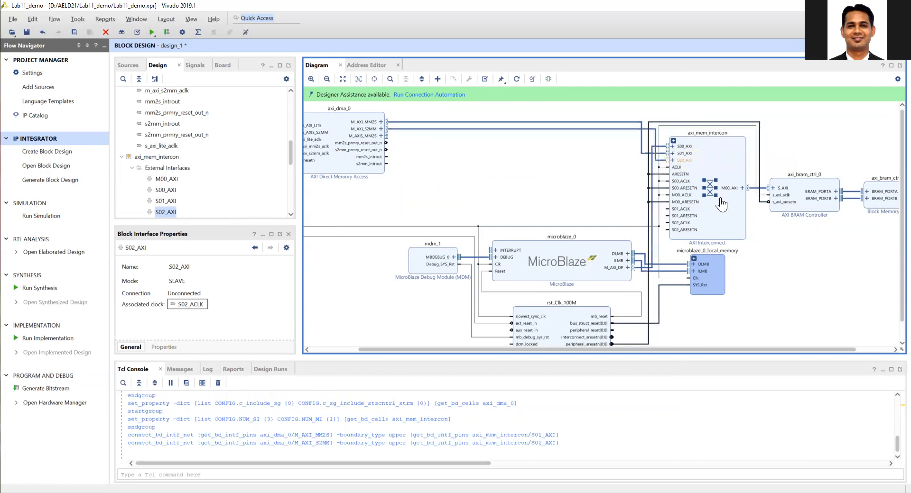
Examine the paths from the MicroBlaze and the DMA's M_AXI_MM2S and M_AXI_S2MM through the AXI Interconnect to the Block Memory Generator.
left_click(720, 161)
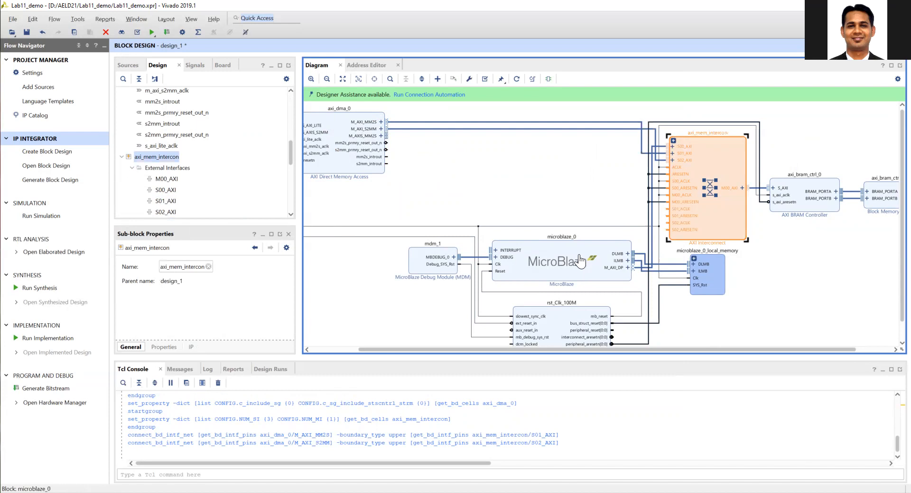
left_click(611, 254)
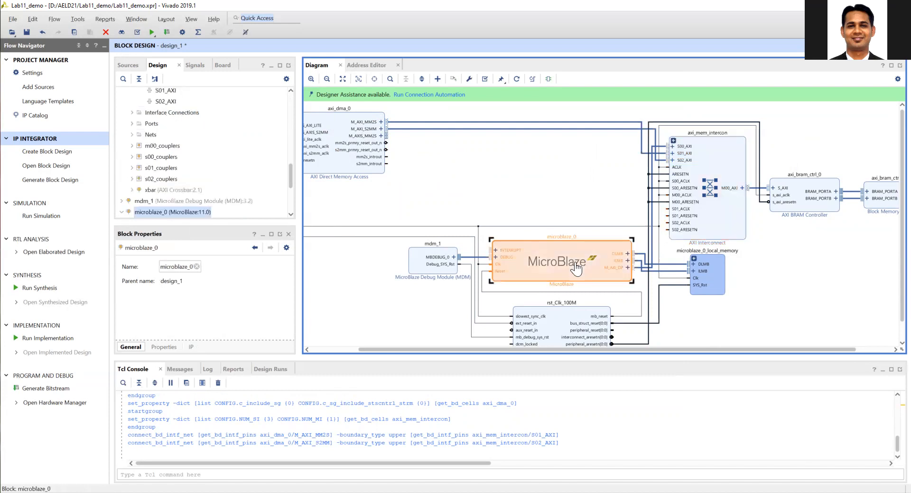
left_click(882, 192)
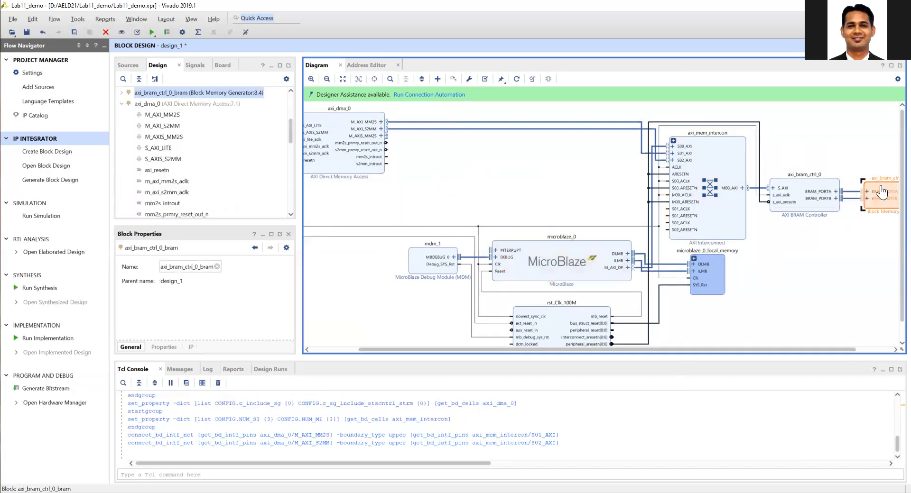
left_click(735, 167)
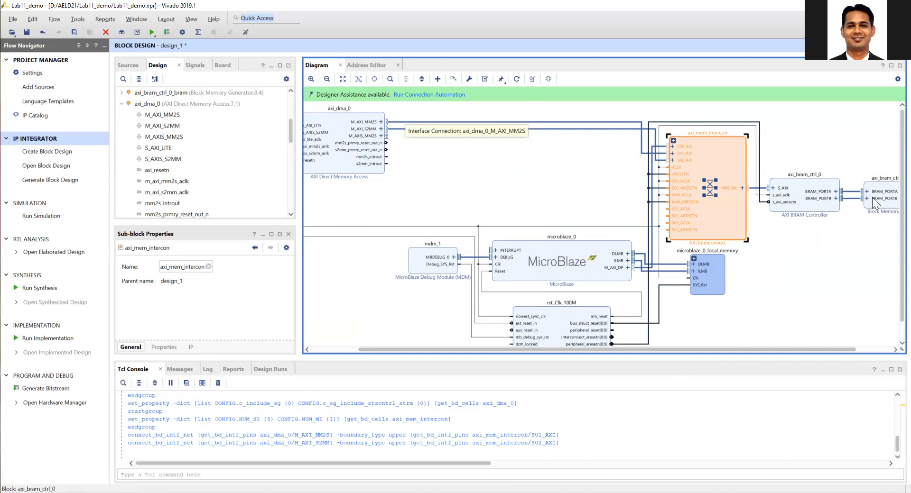
left_click(365, 122)
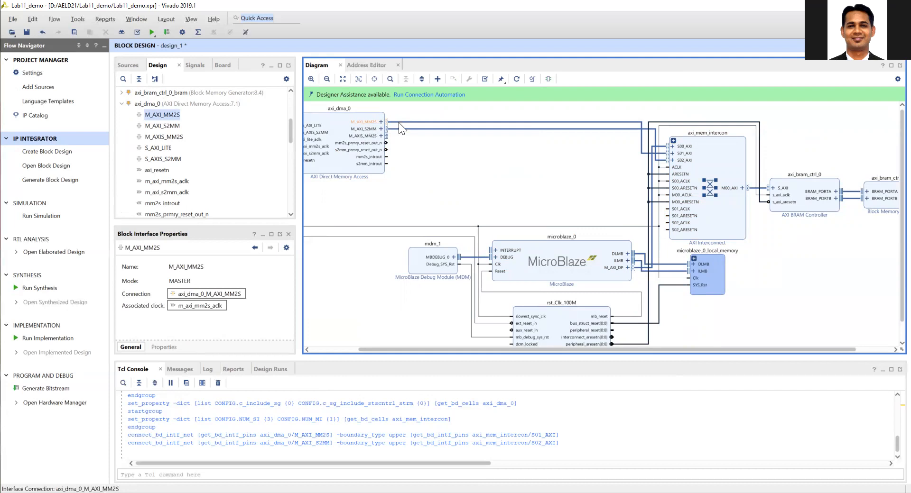
left_click(399, 123)
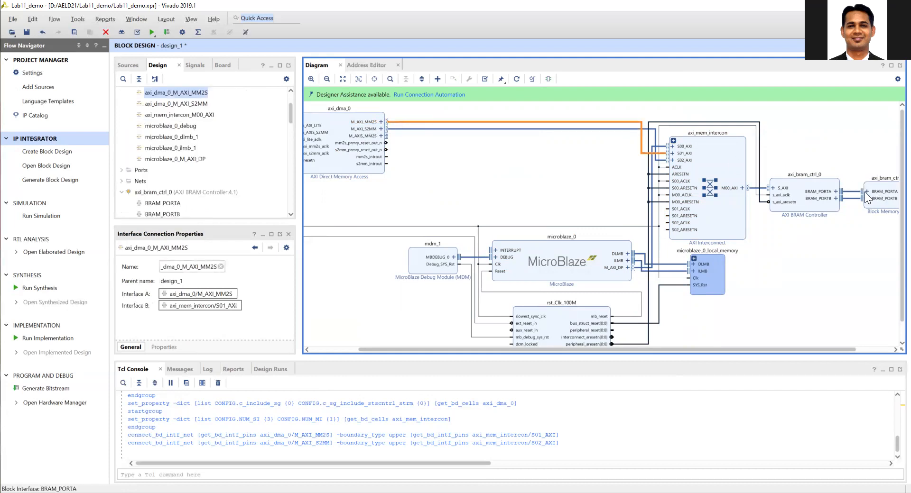
left_click(362, 129)
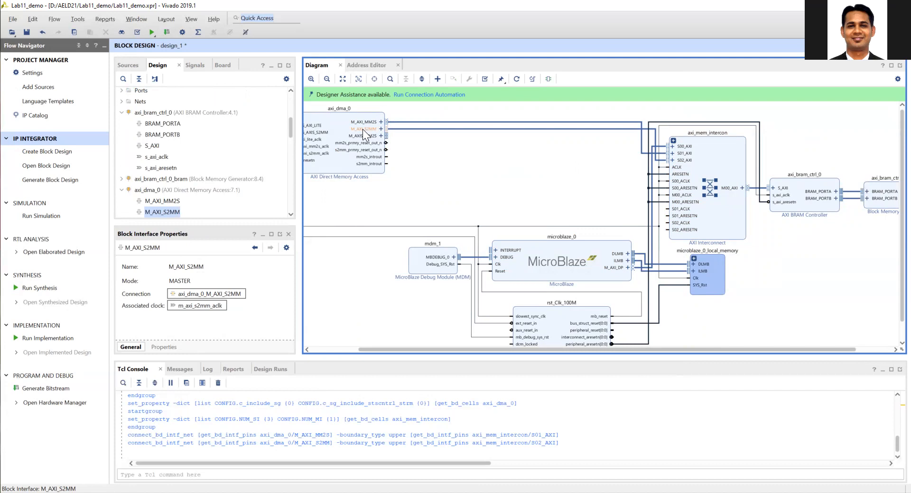
left_click(416, 130)
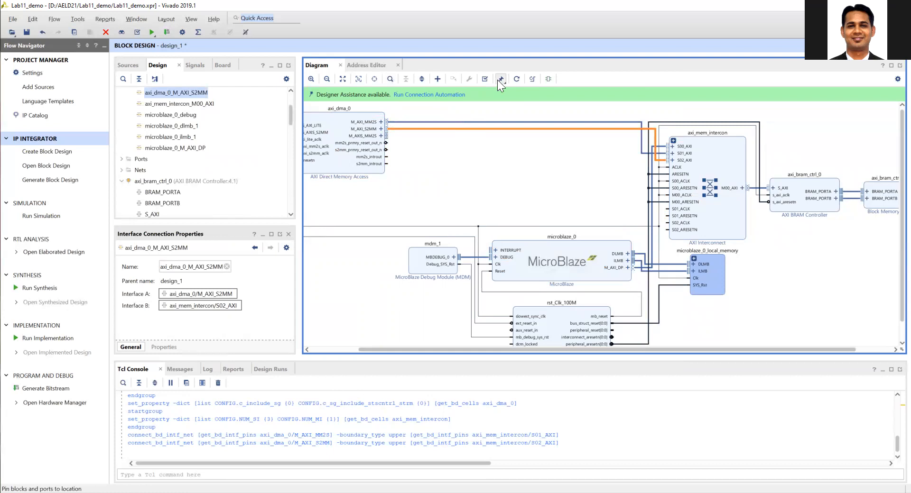
Run connection automation for the DMA's S_AXI_LITE and the interconnect's S01_ACLK and S02_ACLK, and regenerate the diagram layout.
left_click(512, 82)
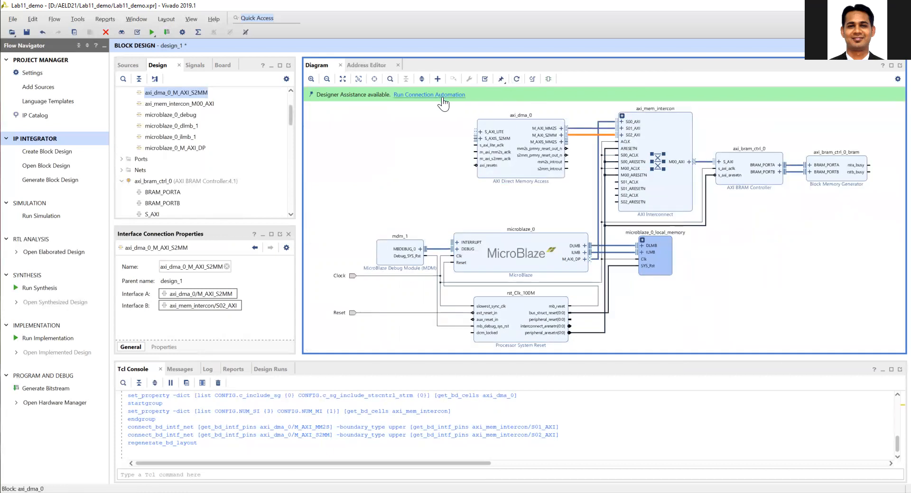
left_click(499, 131)
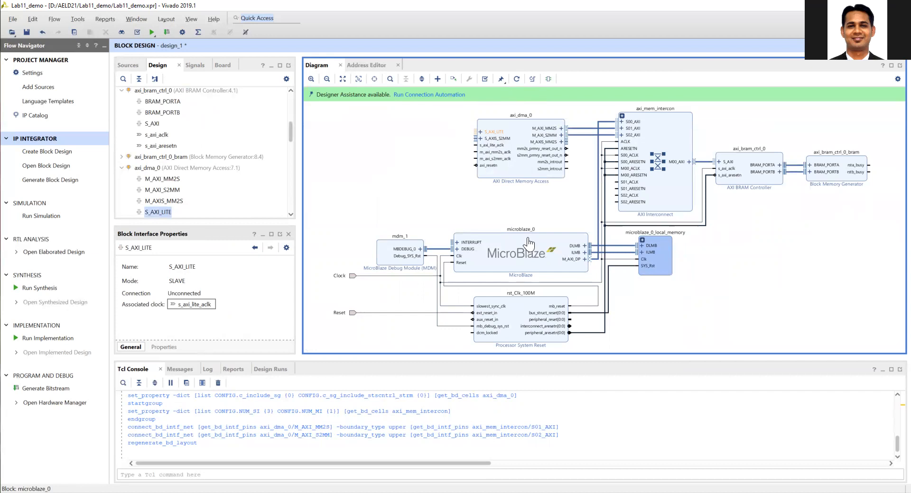
left_click(437, 95)
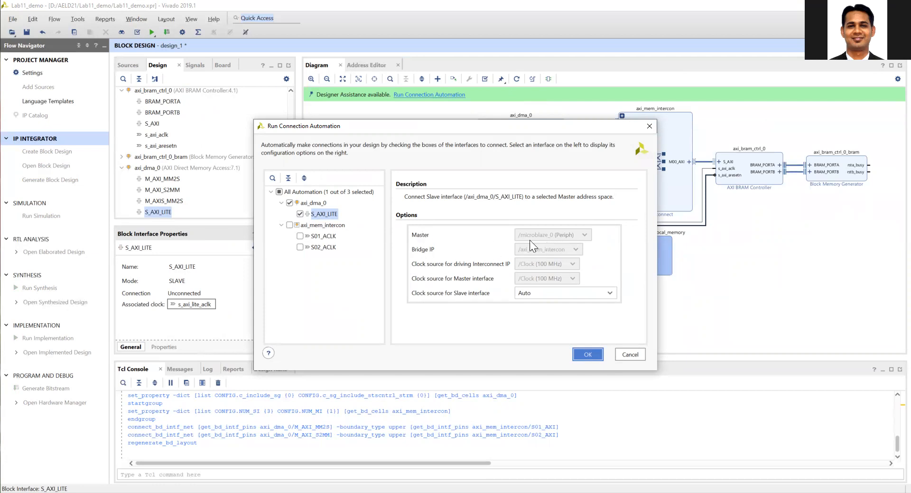
left_click(301, 234)
left_click(300, 247)
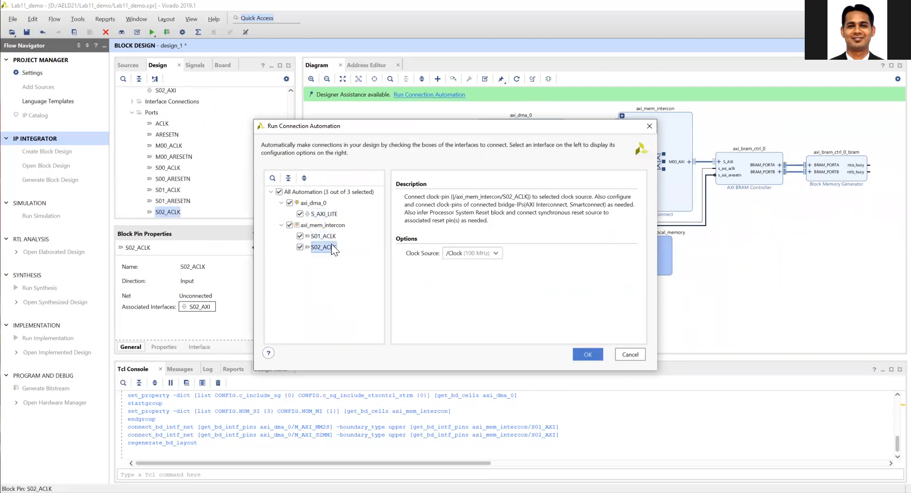
left_click(582, 355)
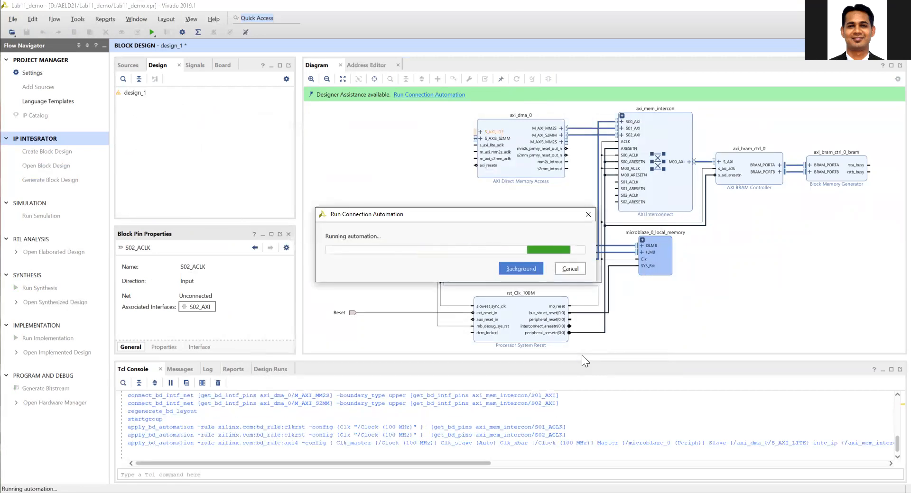
left_click(517, 79)
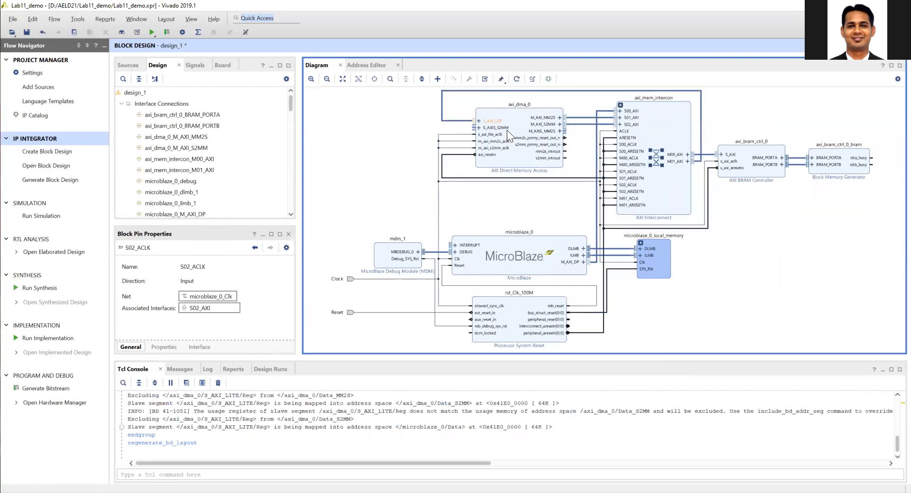
Examine the interconnect's M01_AXI link to the DMA's S_AXI_LITE, the MicroBlaze M_AXI_DP link to S00_AXI, and the Block Memory Generator.
left_click(452, 121)
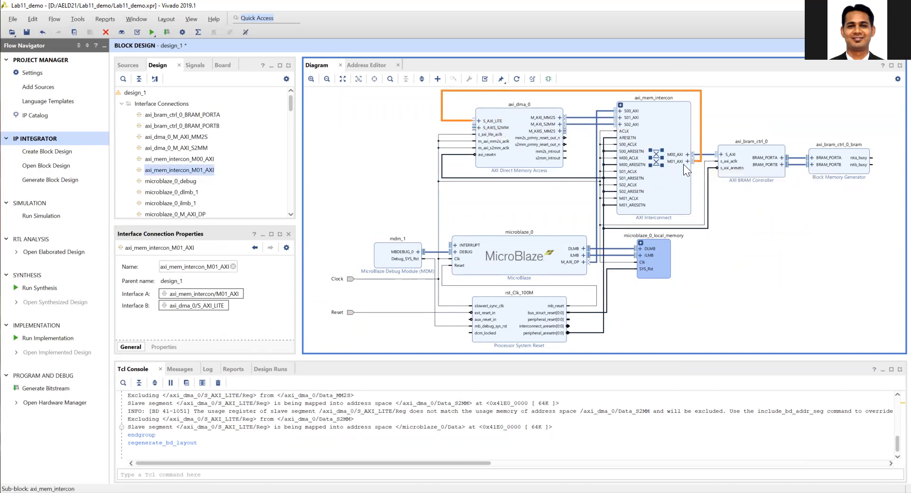
left_click(655, 188)
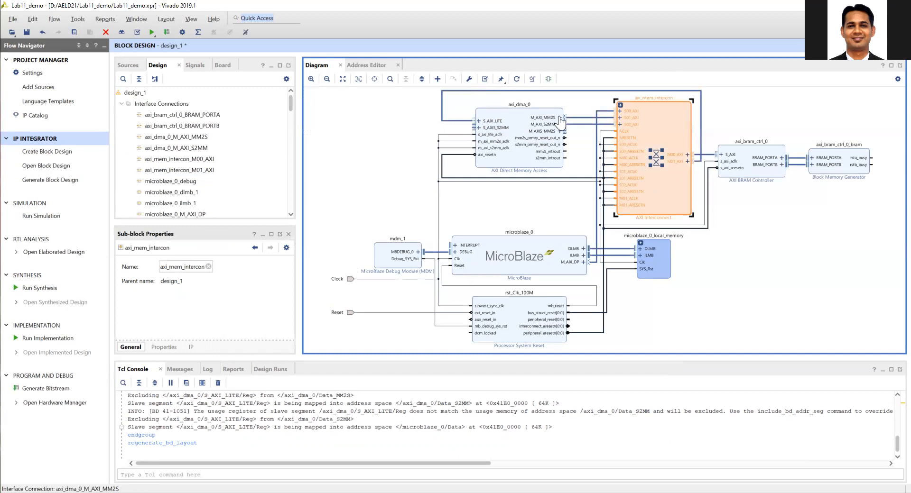
left_click(599, 110)
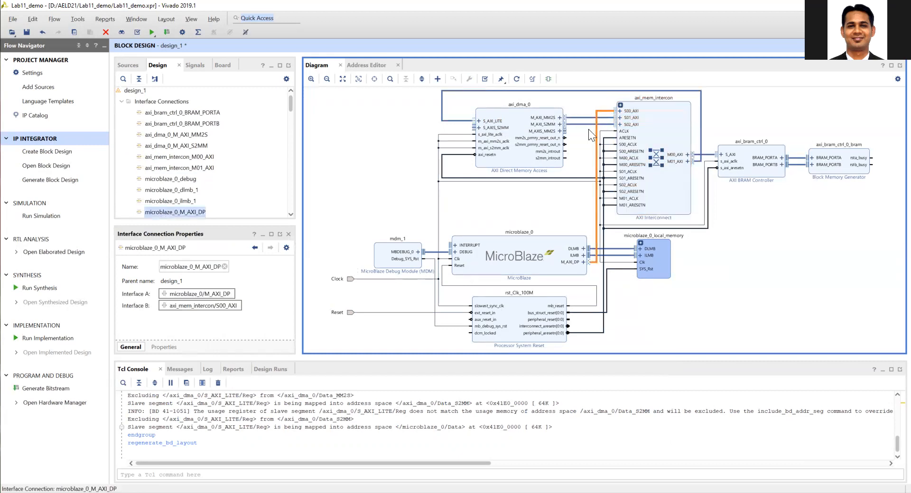
left_click(524, 250)
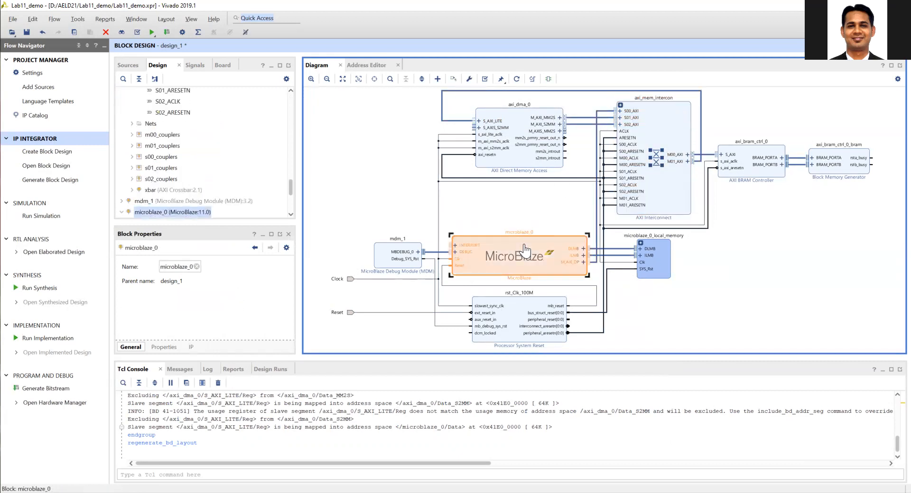
left_click(575, 261)
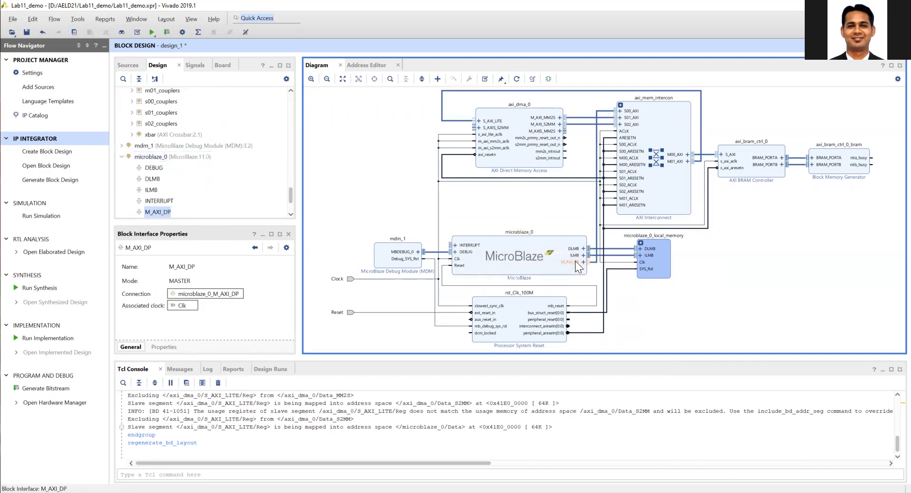
left_click(683, 153)
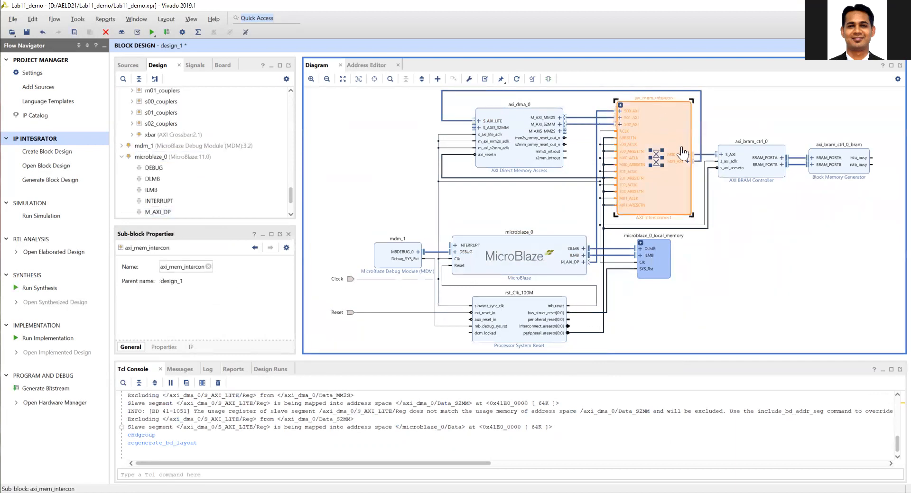
left_click(701, 161)
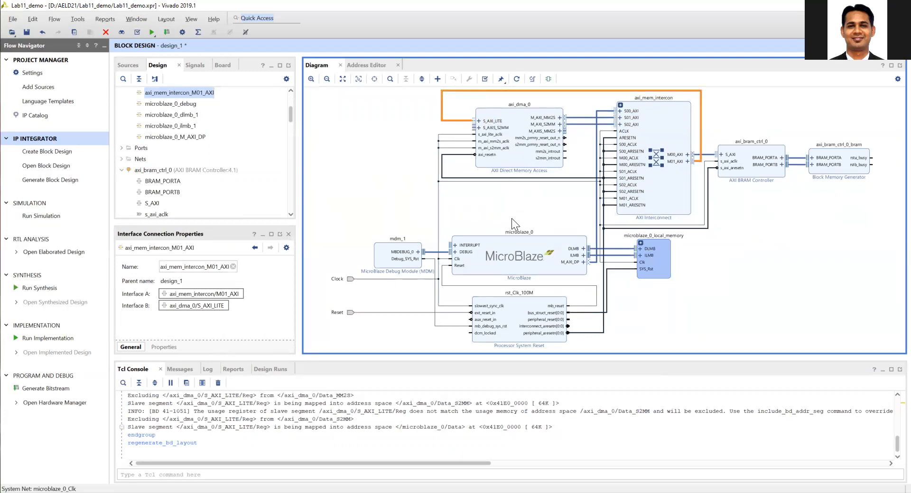
left_click(521, 250)
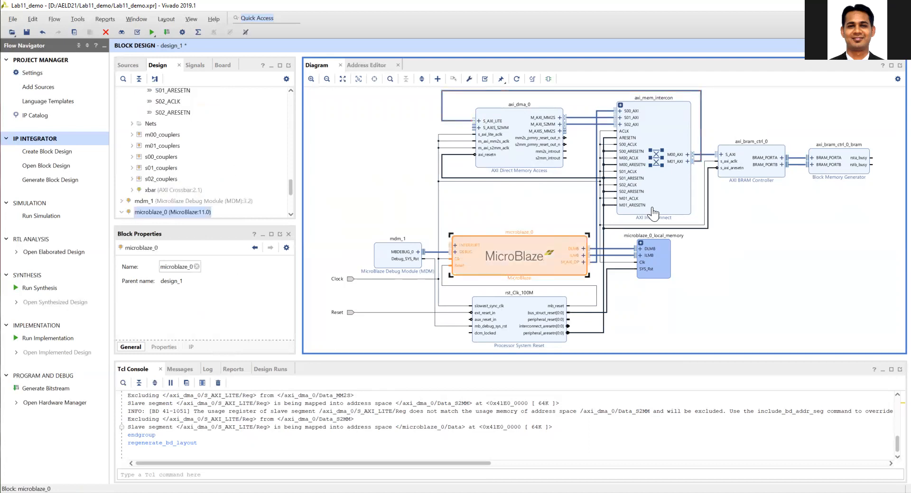
left_click(847, 161)
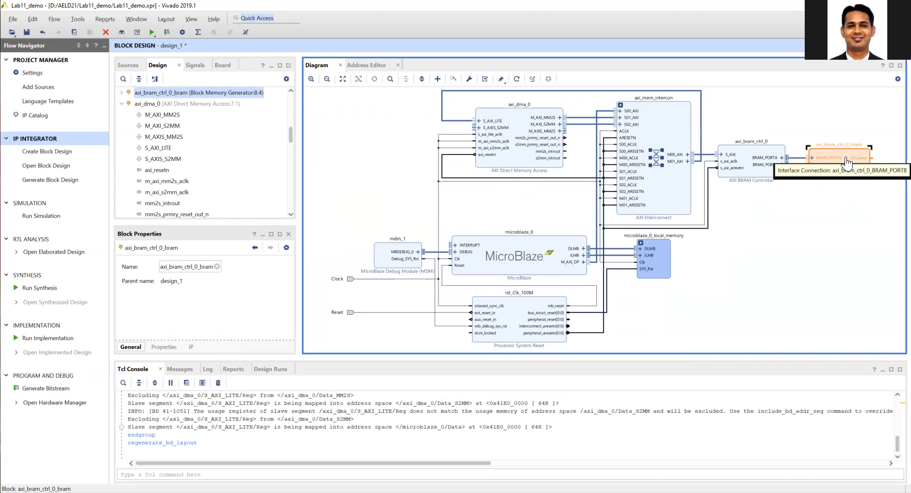
left_click(500, 267)
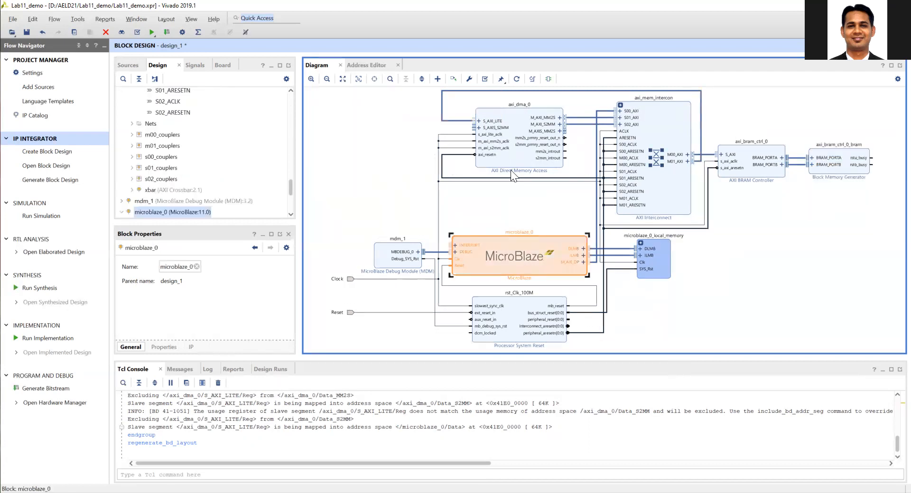
left_click(521, 128)
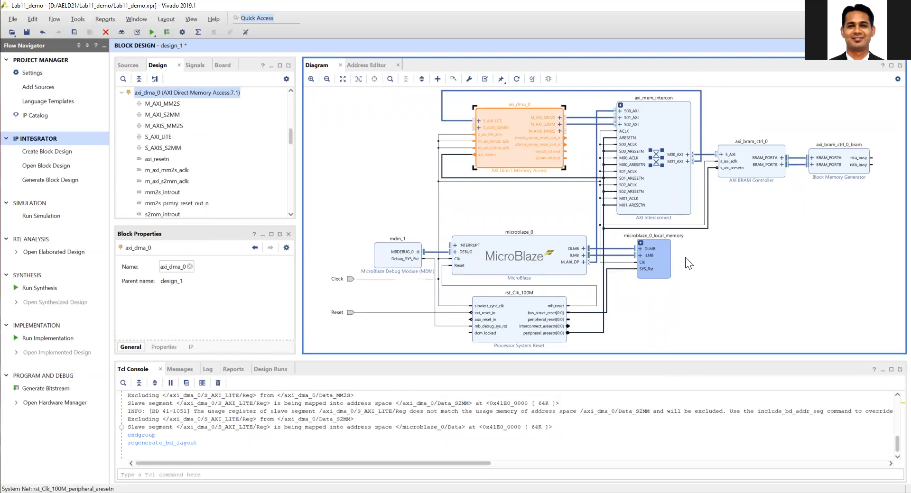
Examine the AXI DMA's stream interfaces M_AXIS_MM2S and S_AXIS_S2MM alongside its memory-mapped M_AXI_MM2S interface.
left_click(489, 128)
left_click(546, 131)
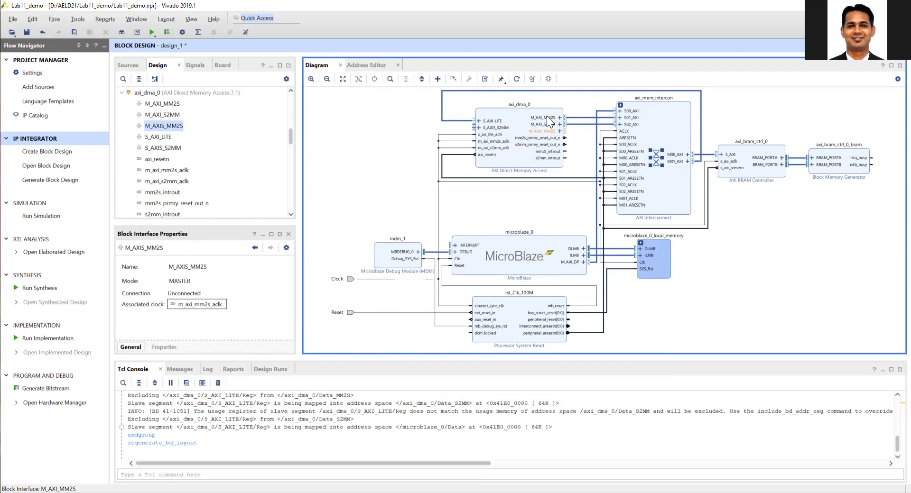
left_click(546, 117)
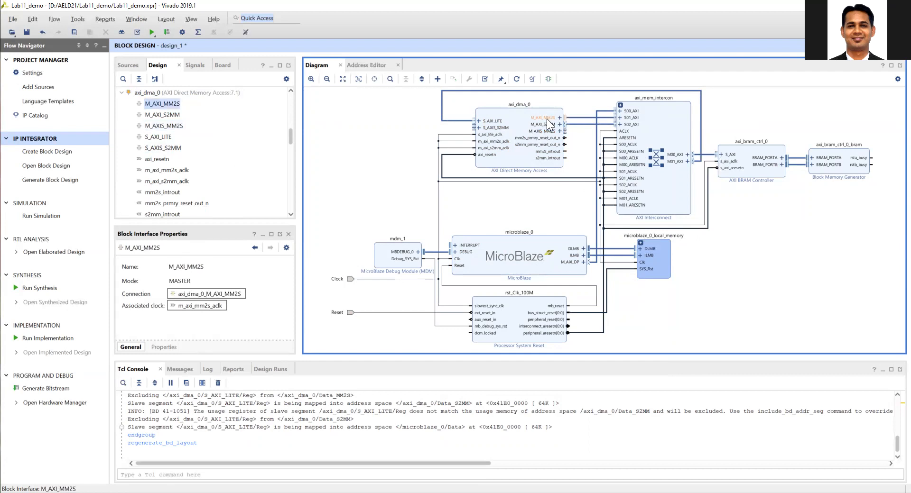
left_click(542, 132)
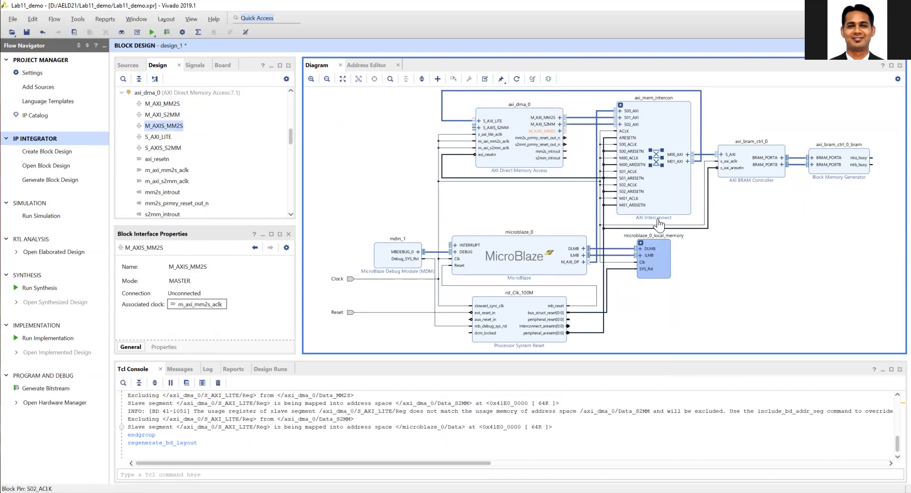
left_click(489, 129)
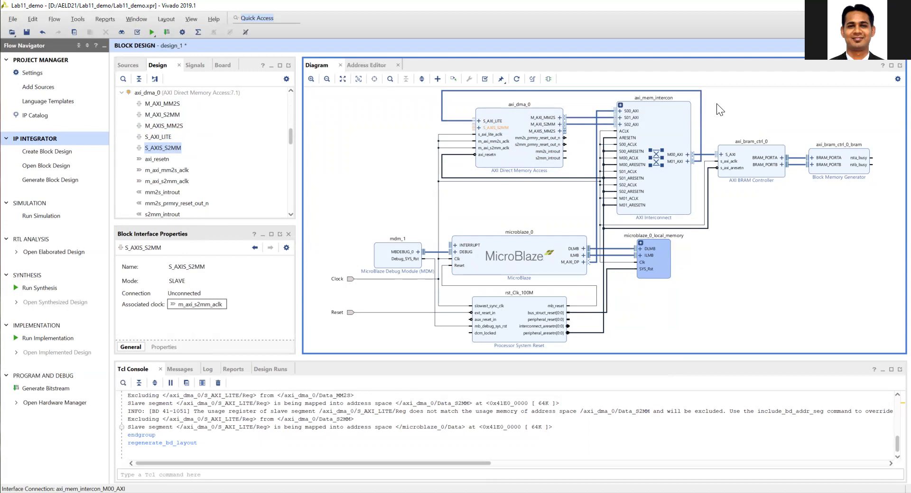
Add a Floating-point IP to the block design and rename it fix_to_float.
left_click(436, 78)
type("f")
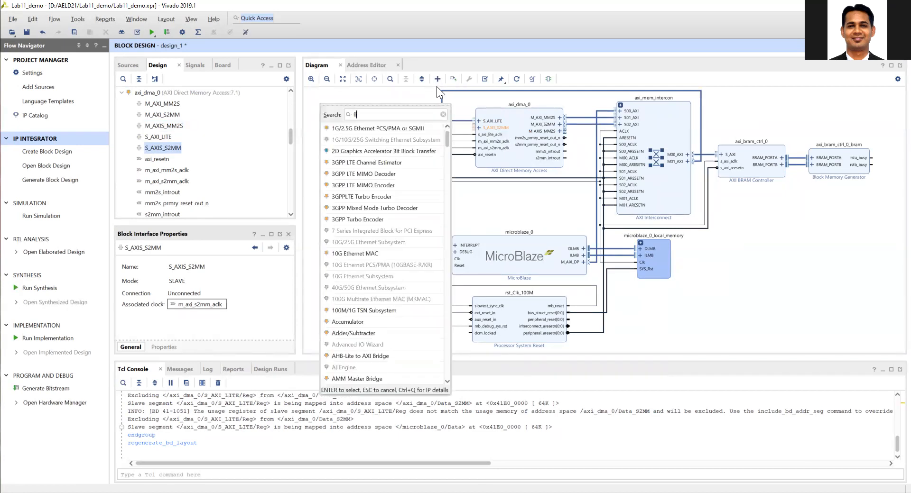
type("loat")
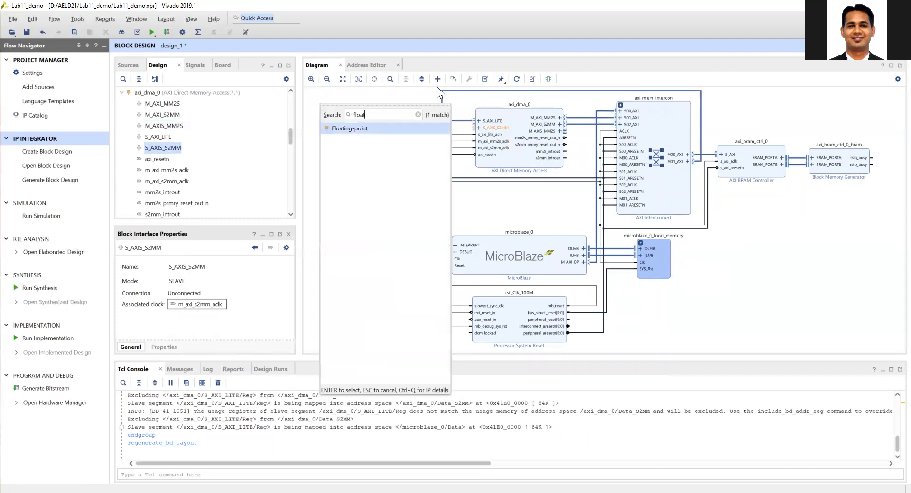
double_click(391, 129)
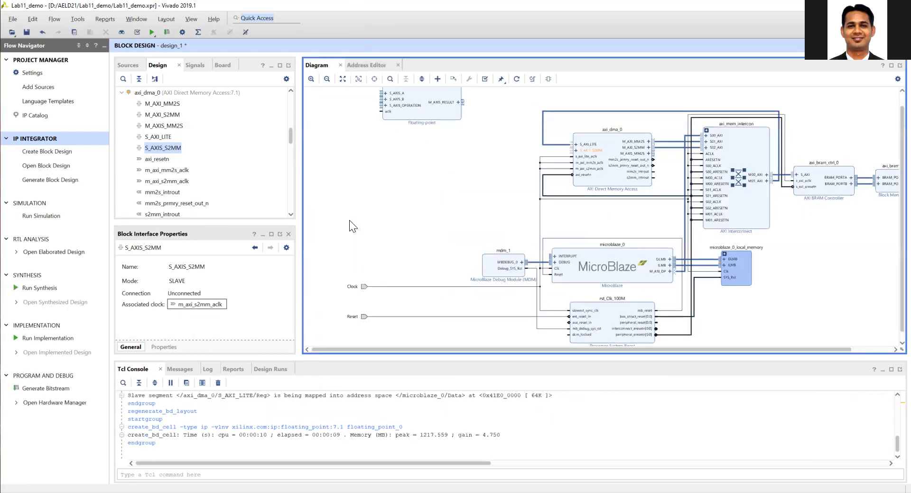
scroll(392, 205, "up", 1)
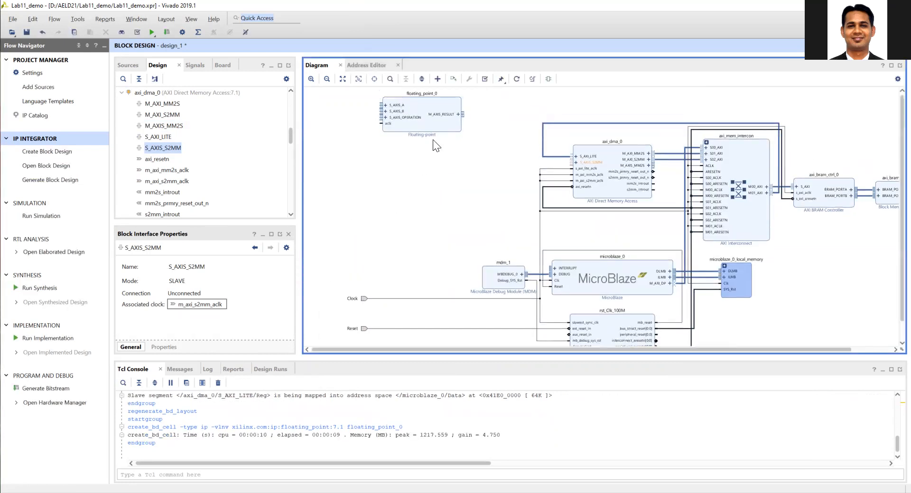
left_click(429, 108)
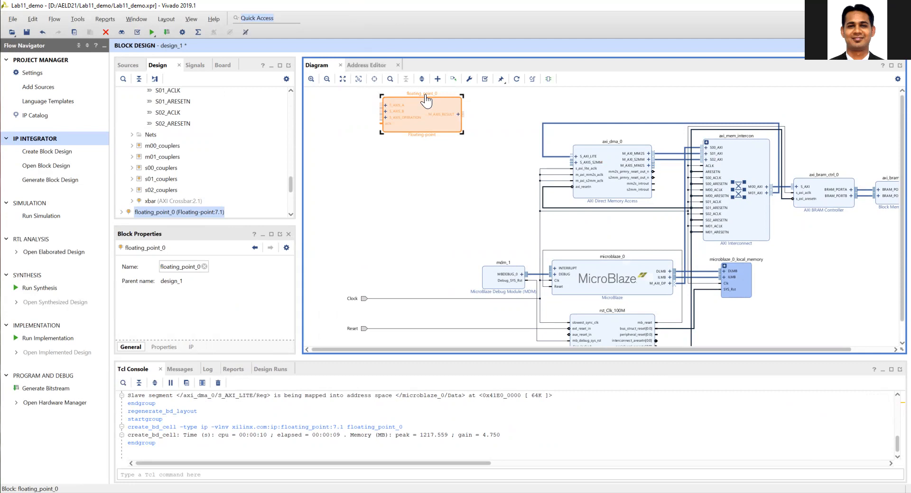
left_click(163, 267)
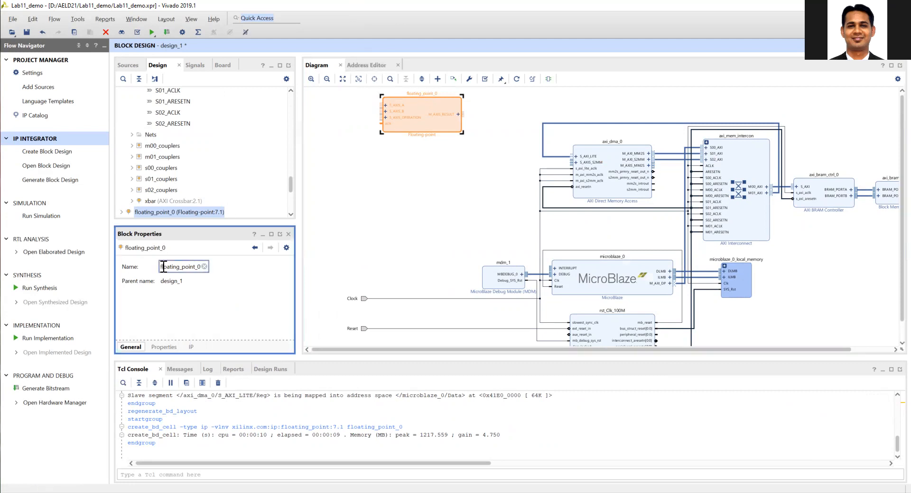
double_click(163, 267)
type("fix_to_float")
left_click(422, 259)
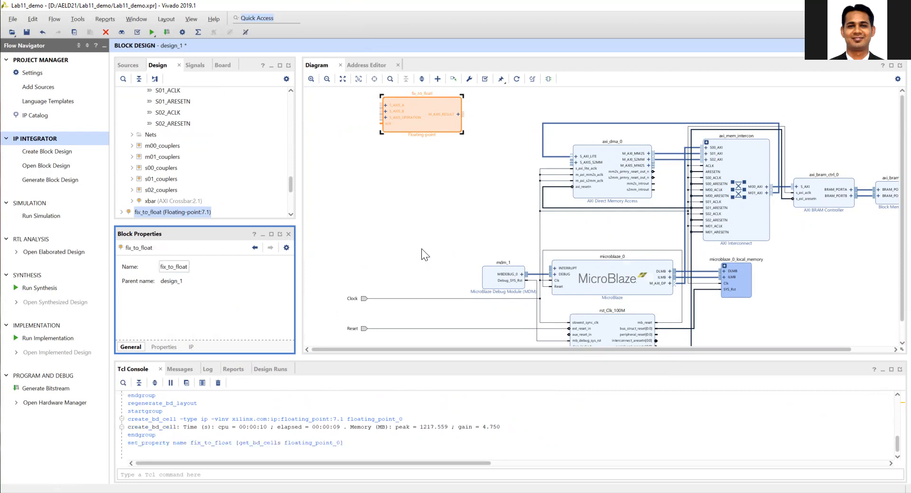
Open the fix_to_float block's customization and set its operation to Fixed-to-float.
left_click(426, 122)
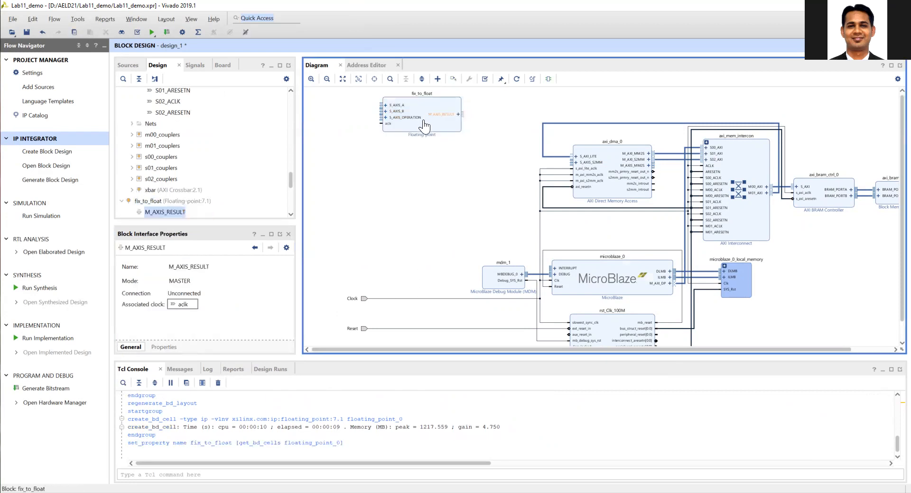
double_click(424, 121)
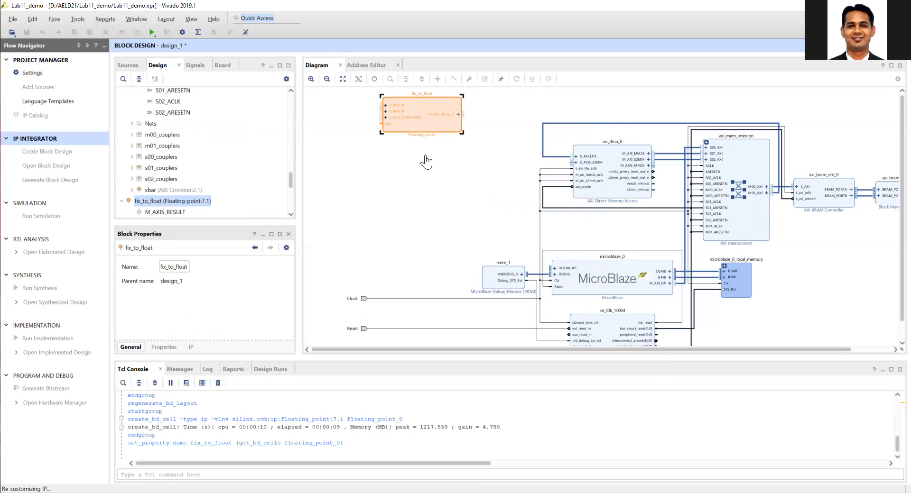
double_click(421, 128)
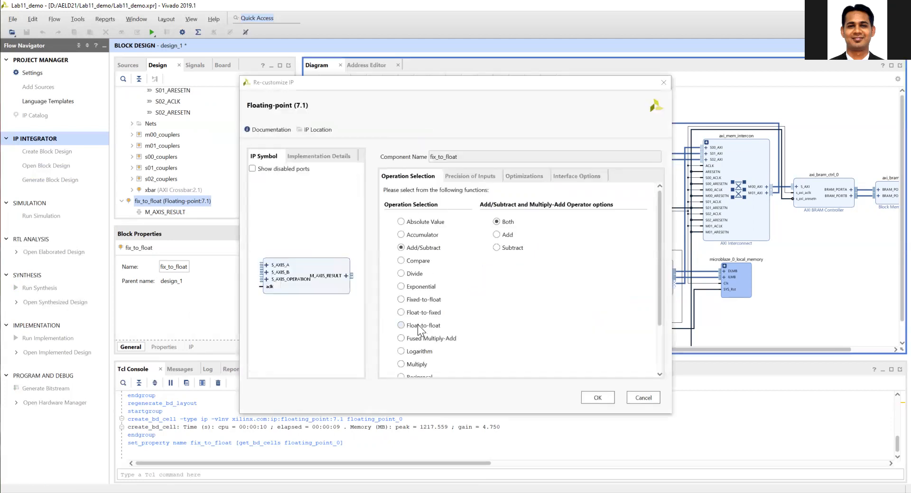
left_click_drag(658, 246, 658, 301)
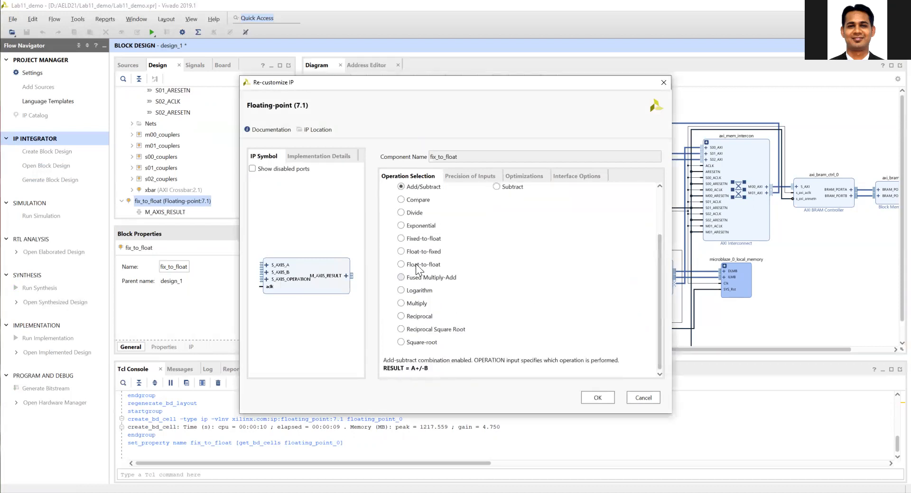
left_click(418, 240)
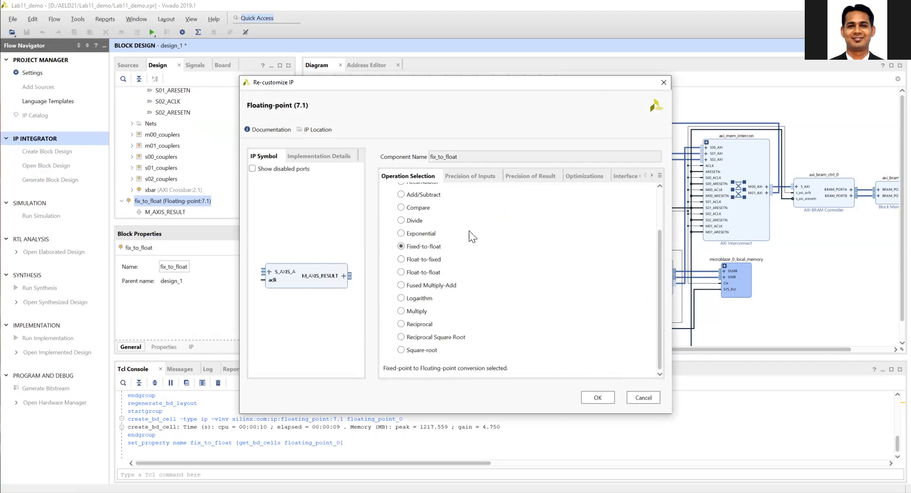
Review fix_to_float's input precision, result precision, optimizations and interface options, and expand the S_AXIS_A signals in its symbol.
left_click(477, 182)
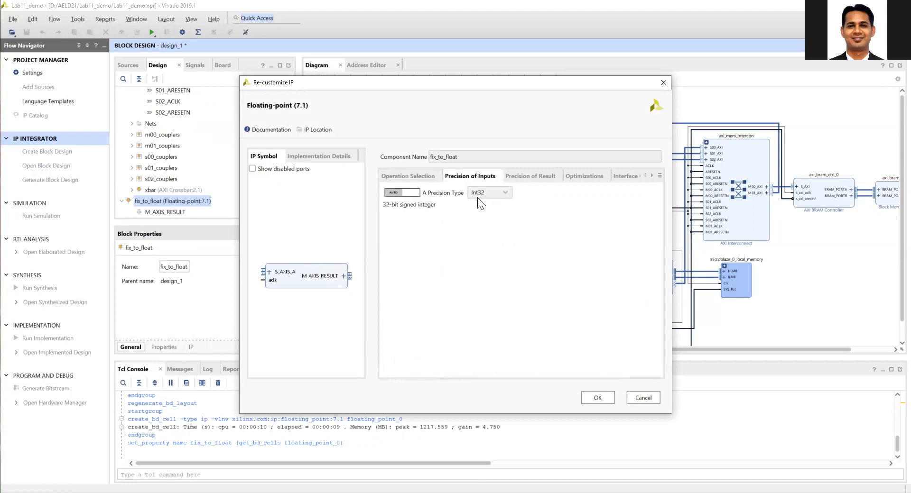
left_click(537, 173)
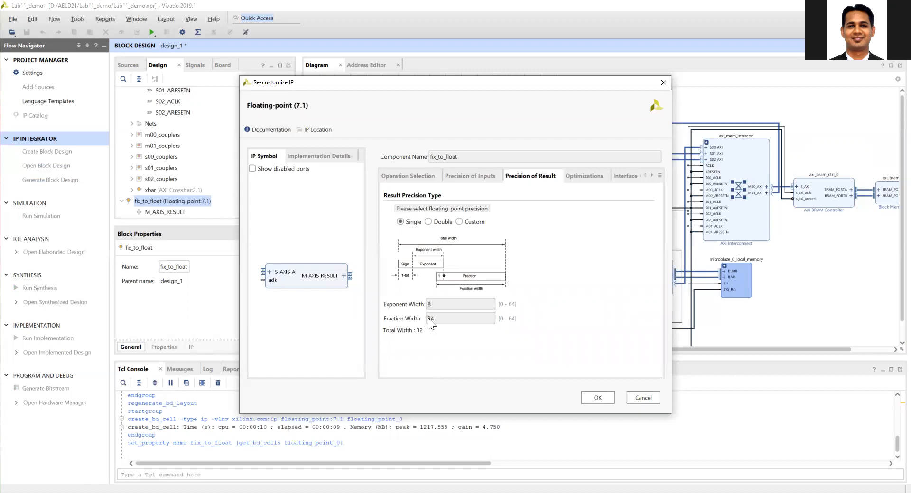
left_click(589, 179)
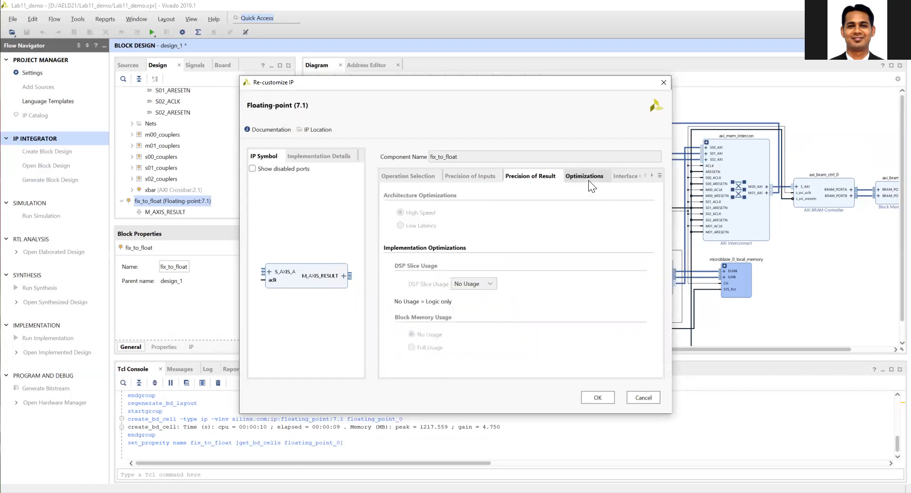
left_click(617, 180)
mouse_move(657, 235)
left_mouse_down()
mouse_move(665, 317)
mouse_move(657, 219)
left_mouse_up()
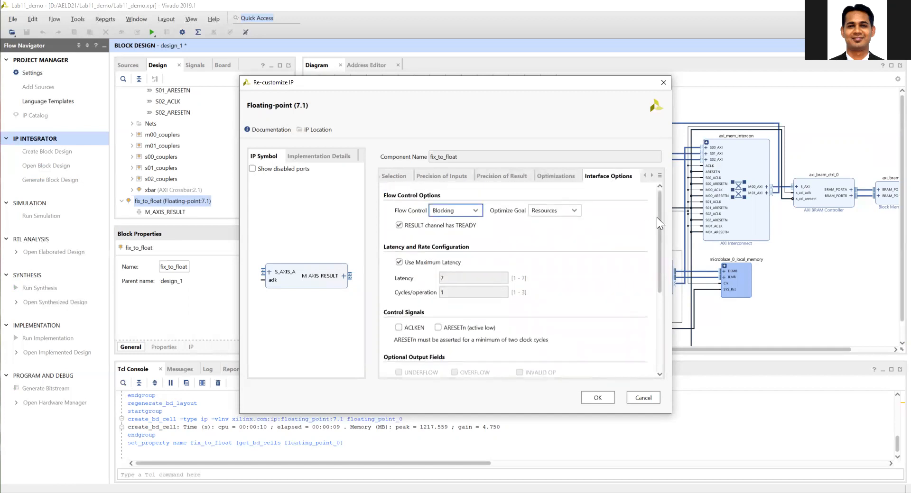
left_click(269, 272)
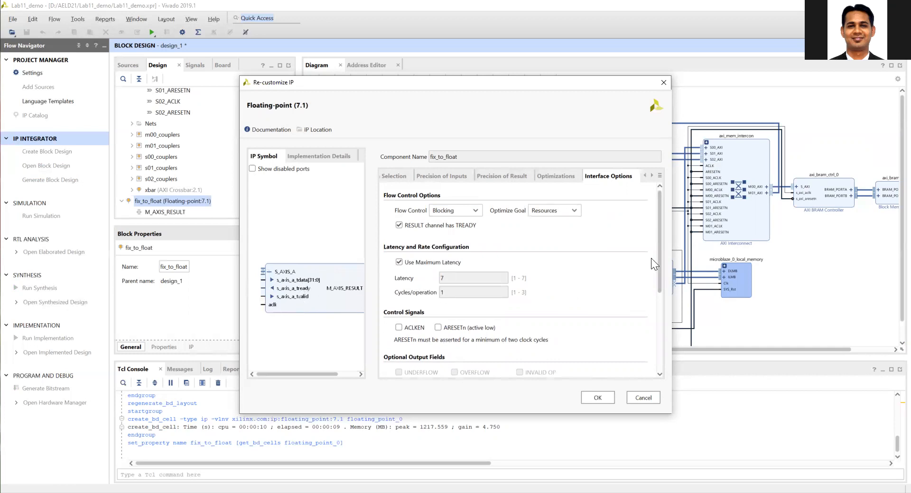
Enable TLAST on channel A of fix_to_float, check the S_AXIS_A signals, and apply the customization.
left_click_drag(656, 249, 656, 338)
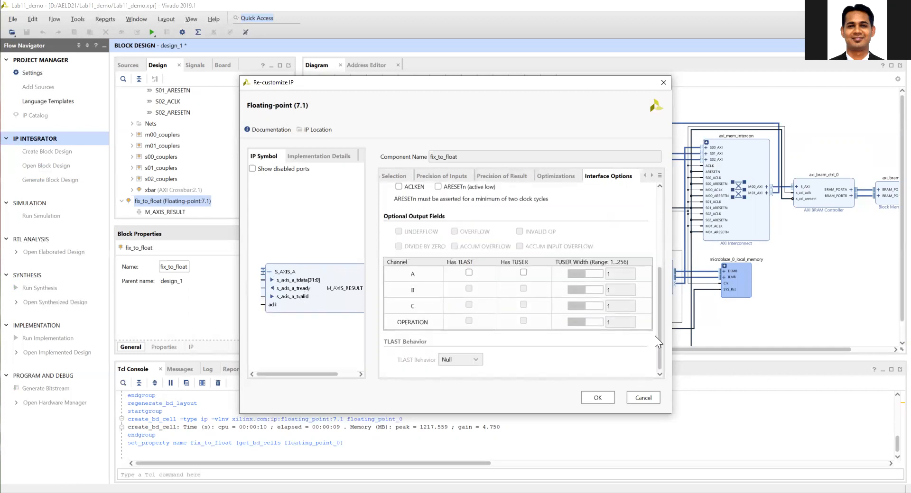
left_click(468, 274)
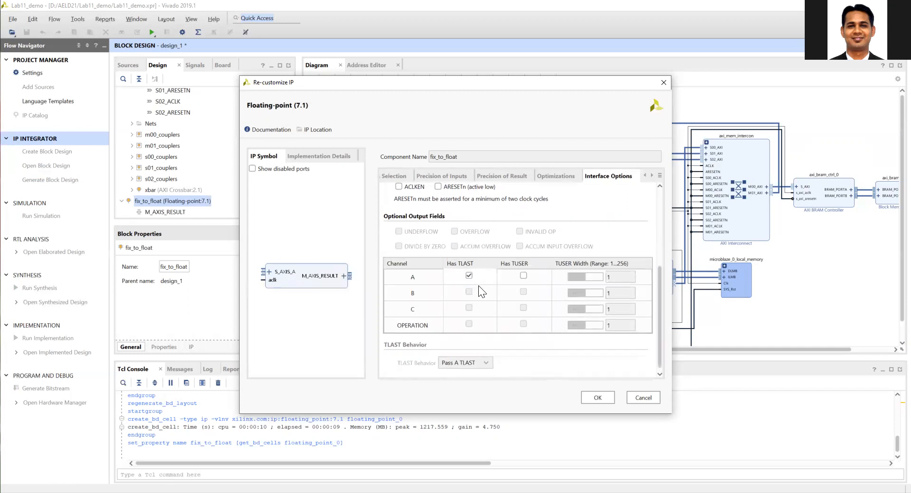
left_click_drag(660, 352, 657, 278)
left_click(269, 273)
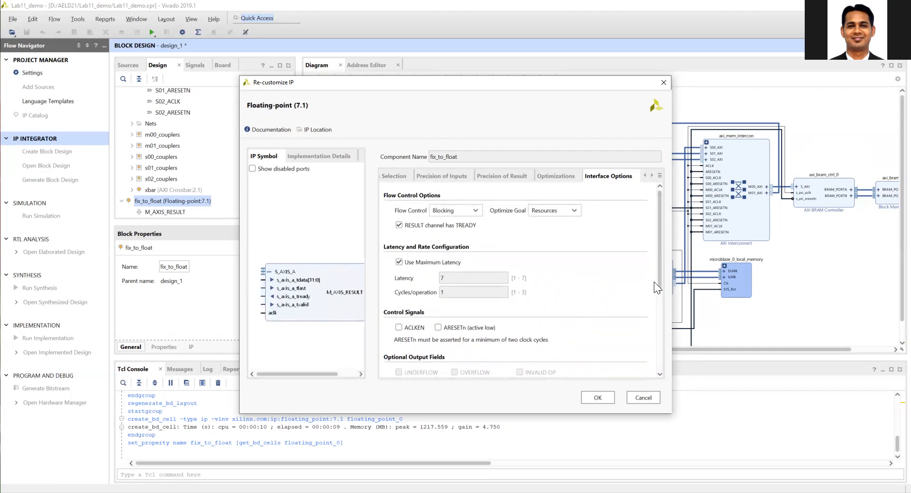
mouse_move(659, 249)
left_mouse_down()
mouse_move(658, 333)
mouse_move(665, 240)
left_mouse_up()
left_click(597, 397)
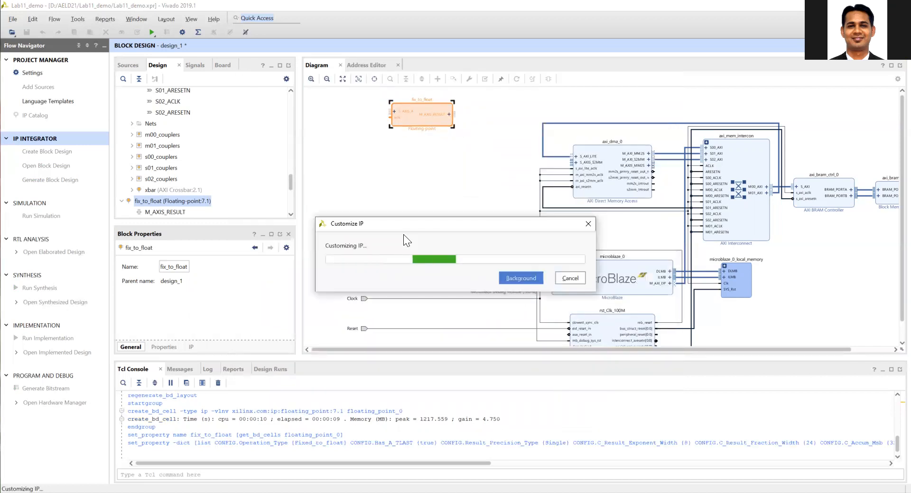
Add a second Floating-point IP to the block design and rename it sq_root.
left_click(437, 78)
type("float")
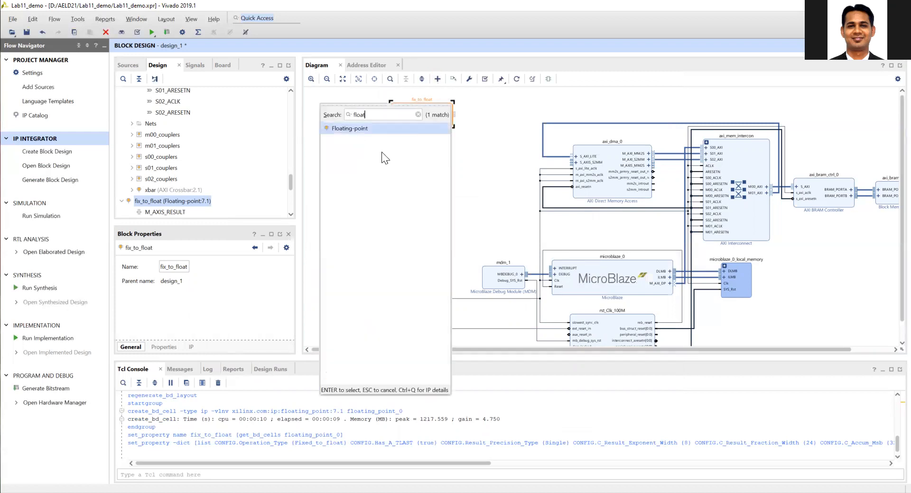
double_click(364, 128)
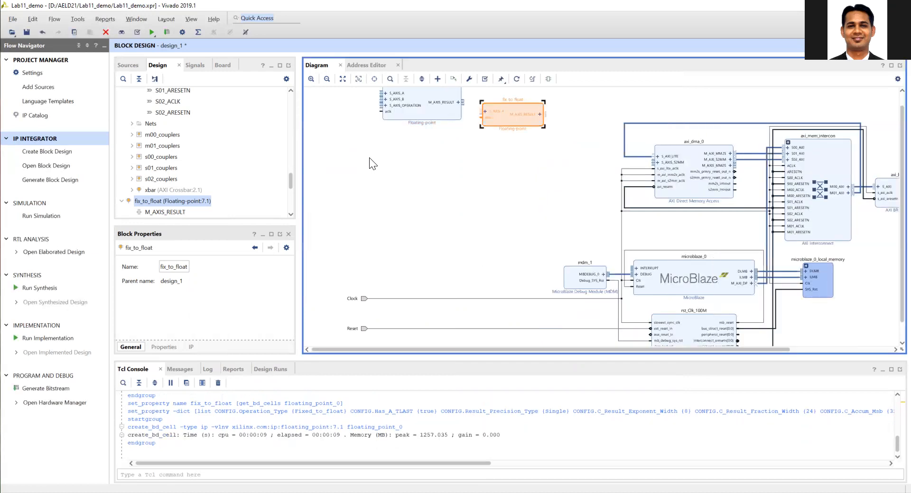
left_click(428, 98)
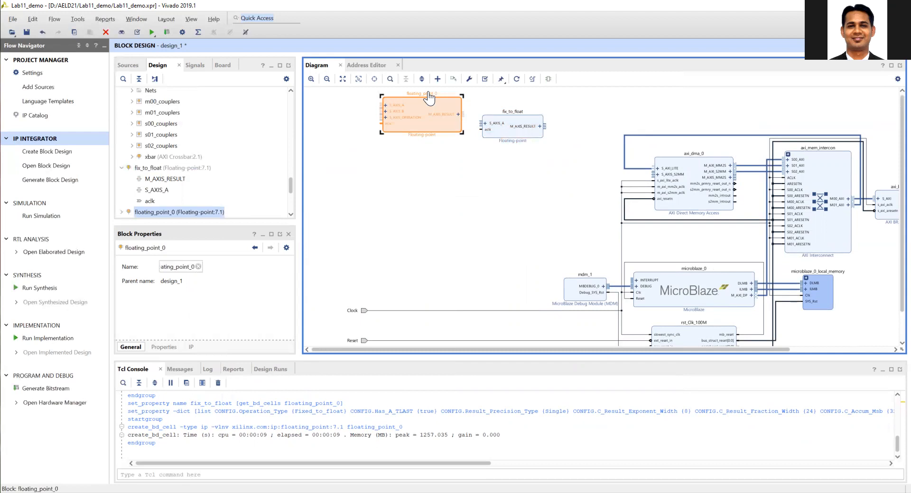
left_click(167, 266)
double_click(167, 266)
type("sqroot")
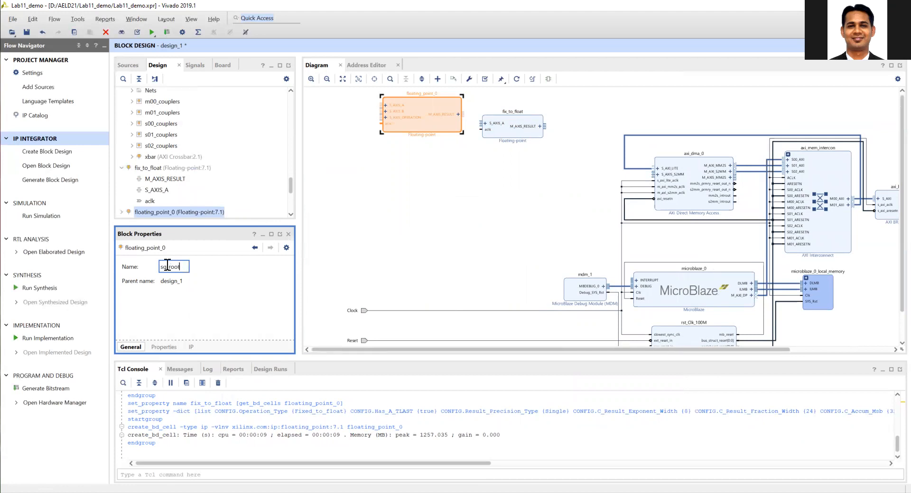
key("Return")
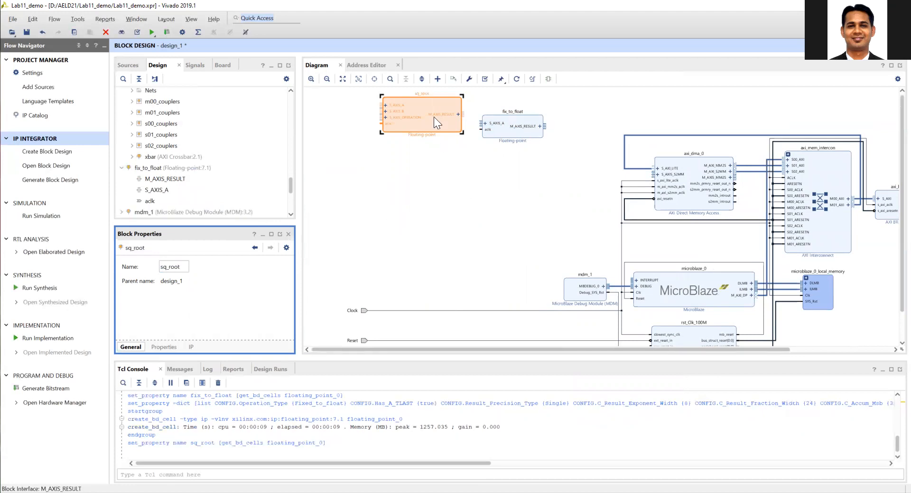
Open the sq_root block's customization and set its operation to Square-root.
double_click(428, 127)
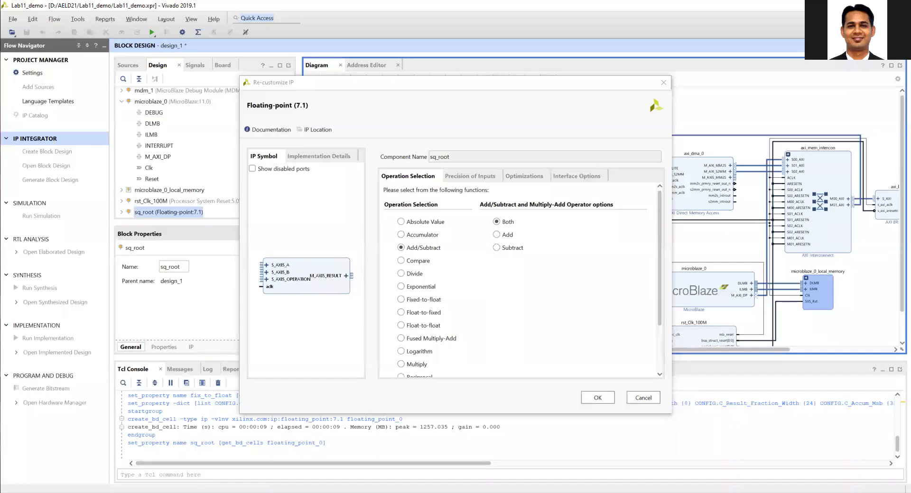
scroll(660, 231, "down", 3)
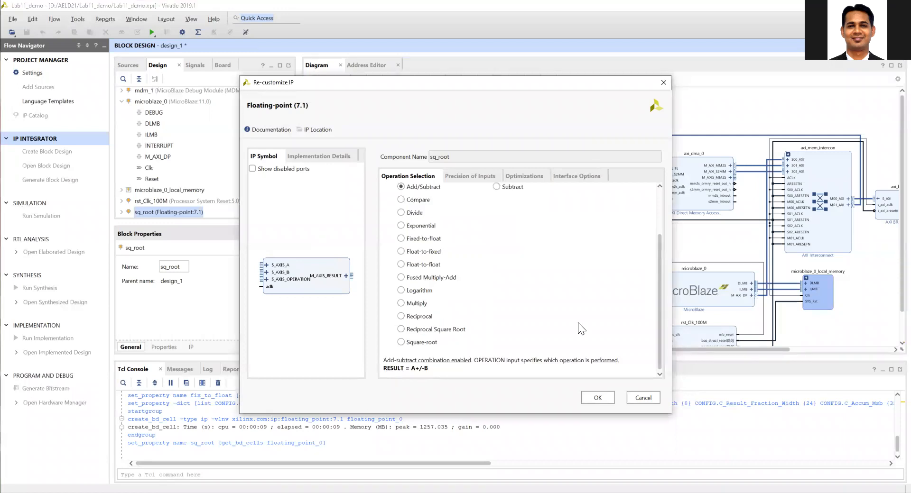
left_click(401, 343)
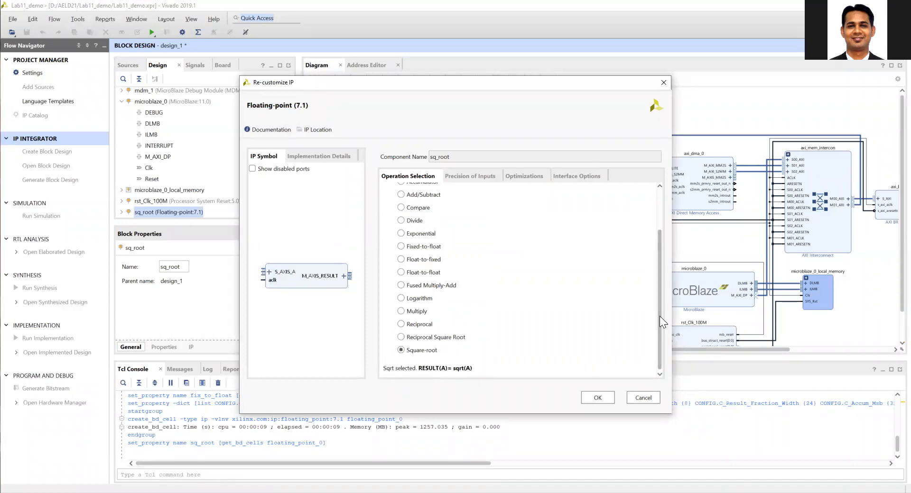
scroll(660, 316, "up", 3)
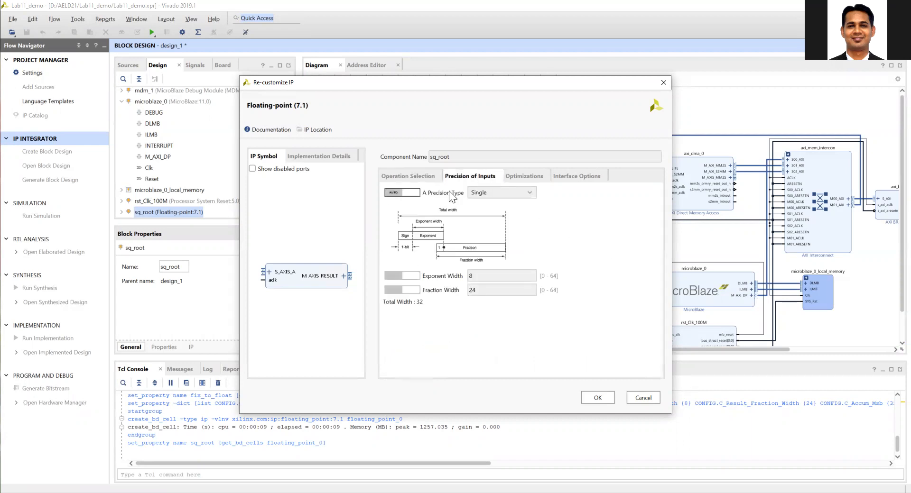
Review sq_root's optimization and interface options, enable TLAST on channel A, and apply the customization.
left_click(526, 175)
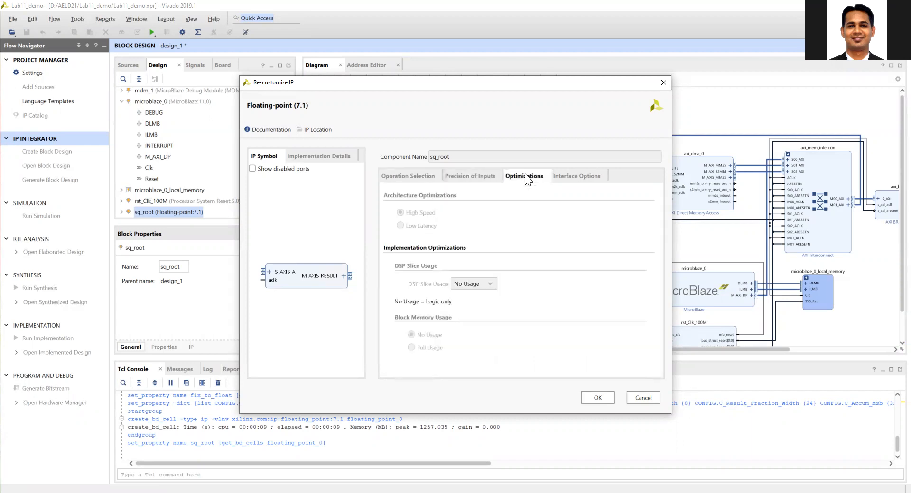
left_click(575, 175)
left_click_drag(658, 222, 660, 324)
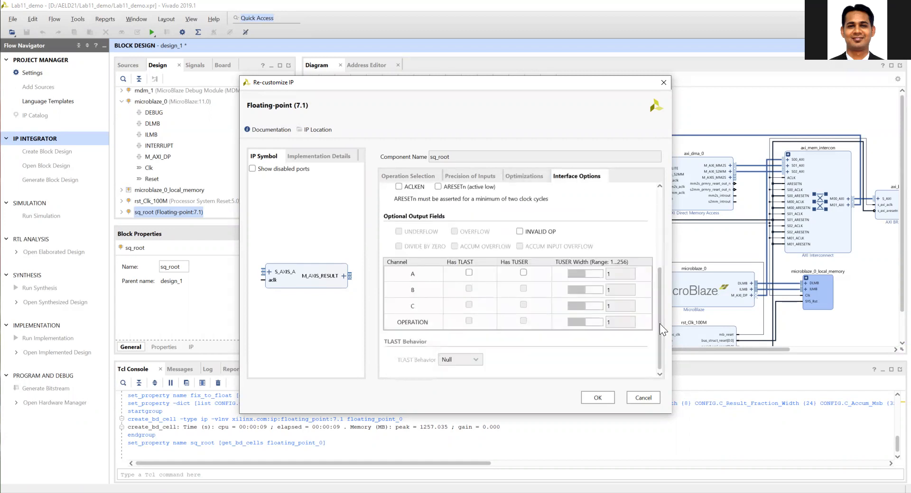
left_click(469, 273)
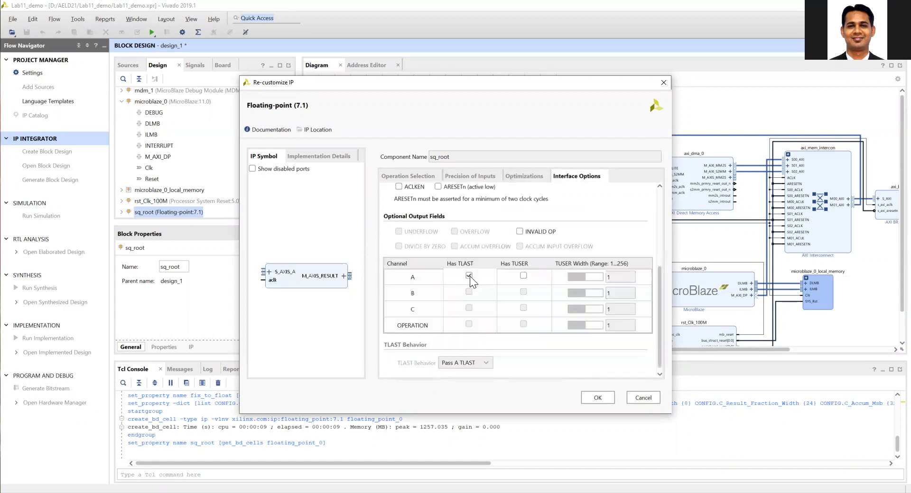
left_click_drag(662, 367, 667, 280)
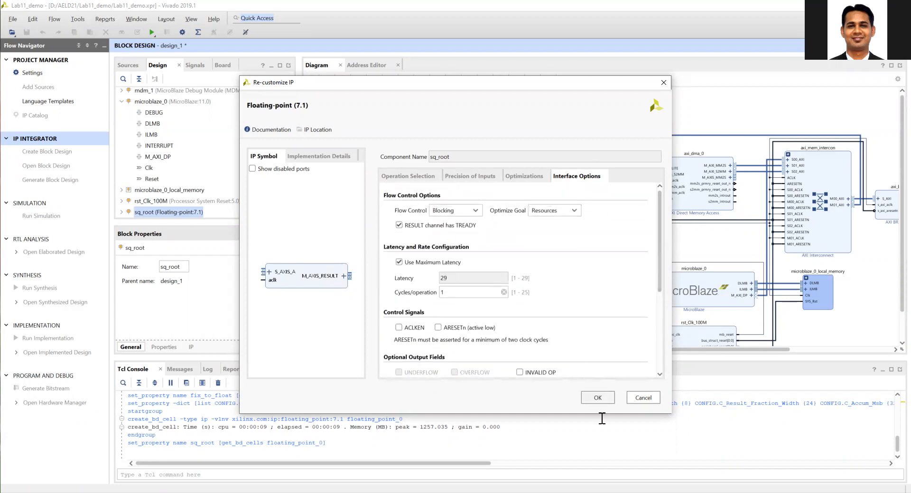
left_click(607, 398)
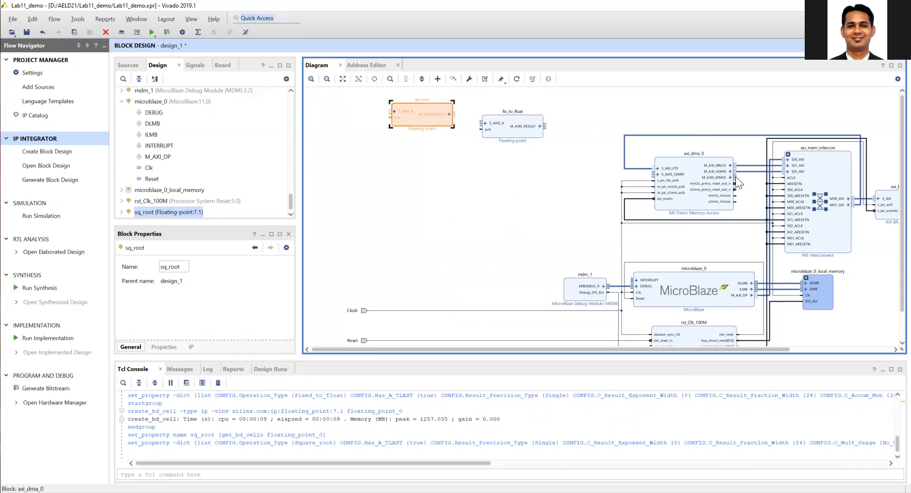
Wire axi_dma_0 M_AXIS_MM2S through fix_to_float and sq_root back to axi_dma_0 S_AXIS_S2MM, and regenerate the diagram layout.
left_click_drag(741, 180, 738, 178)
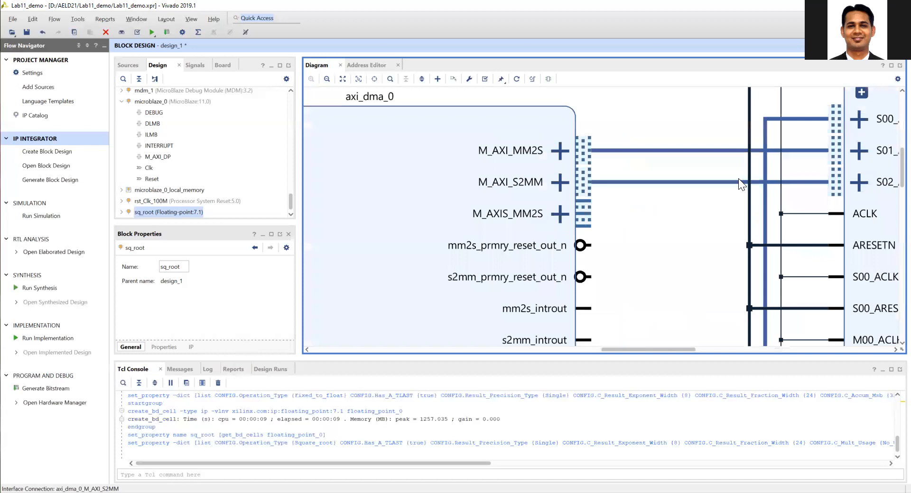
left_click(339, 81)
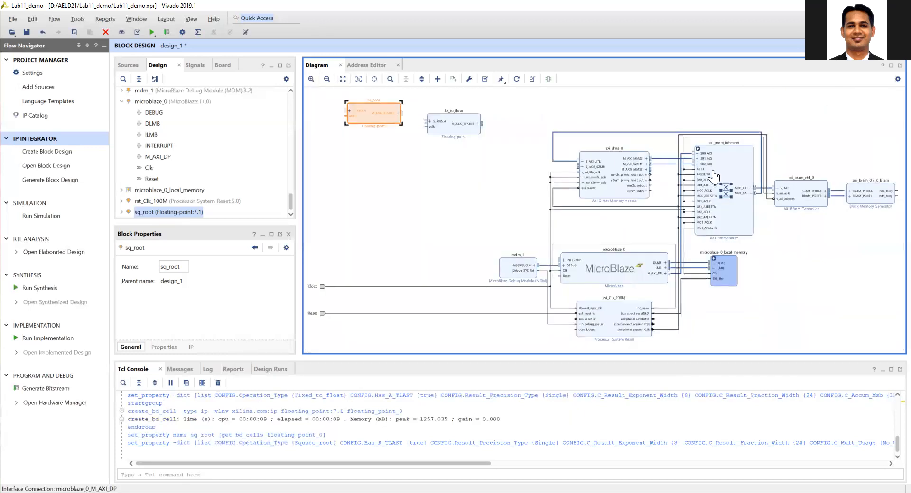
left_click_drag(651, 171, 424, 117)
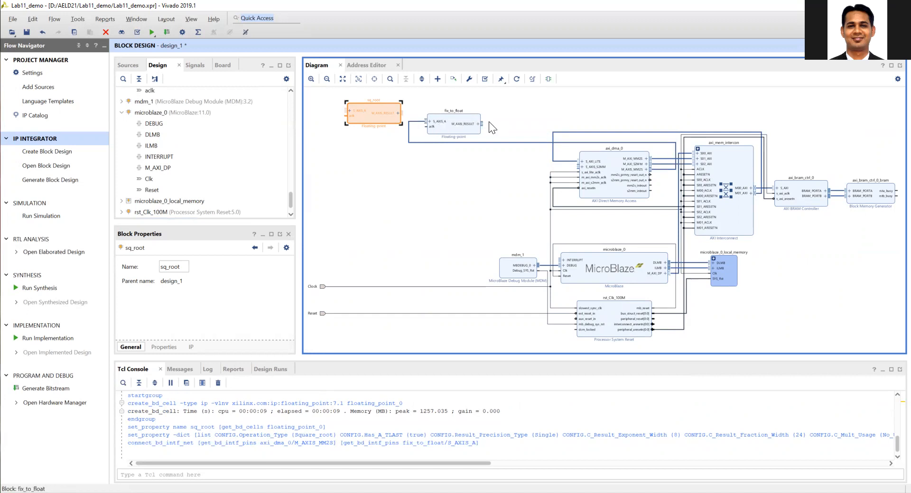
left_click_drag(482, 125, 345, 111)
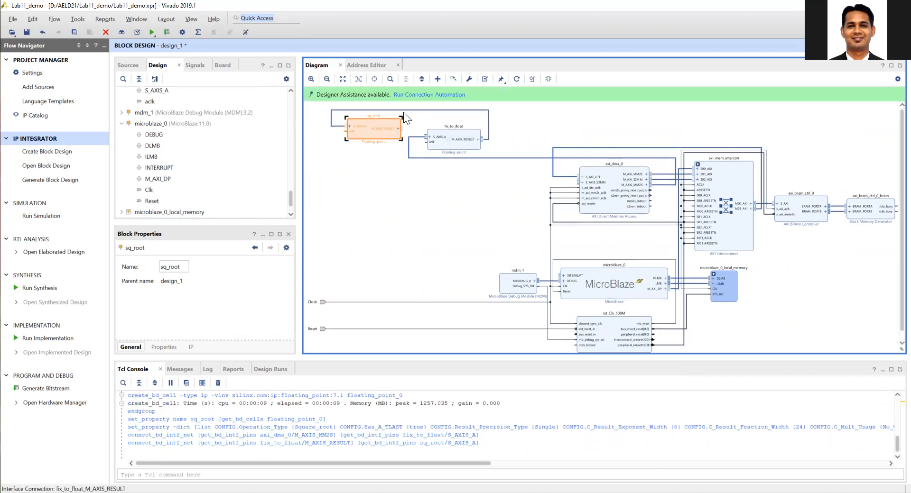
left_click_drag(404, 127, 572, 176)
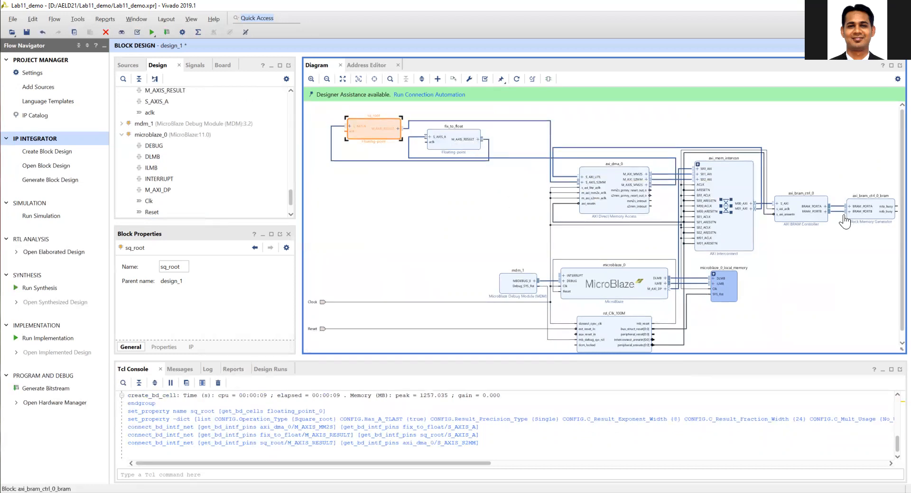
left_click(516, 80)
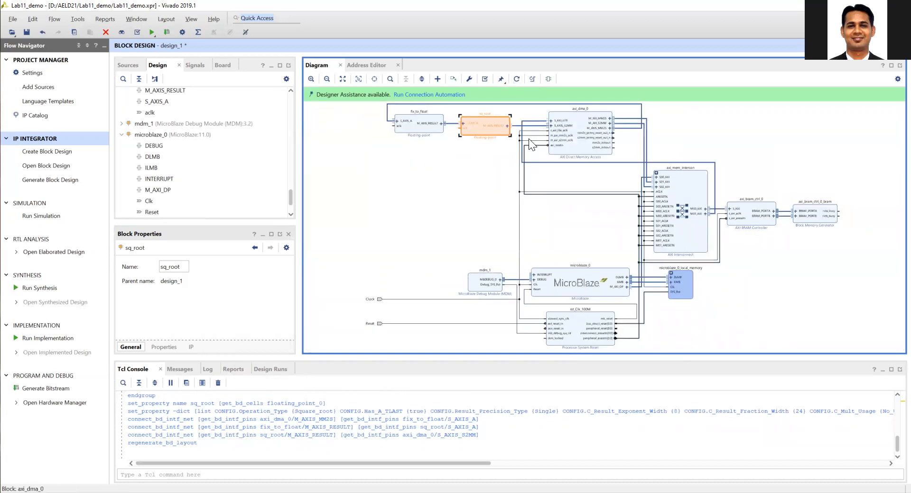
Run connection automation for the aclk pins of fix_to_float and sq_root using /Clock (100 MHz), and regenerate the layout.
left_click(449, 95)
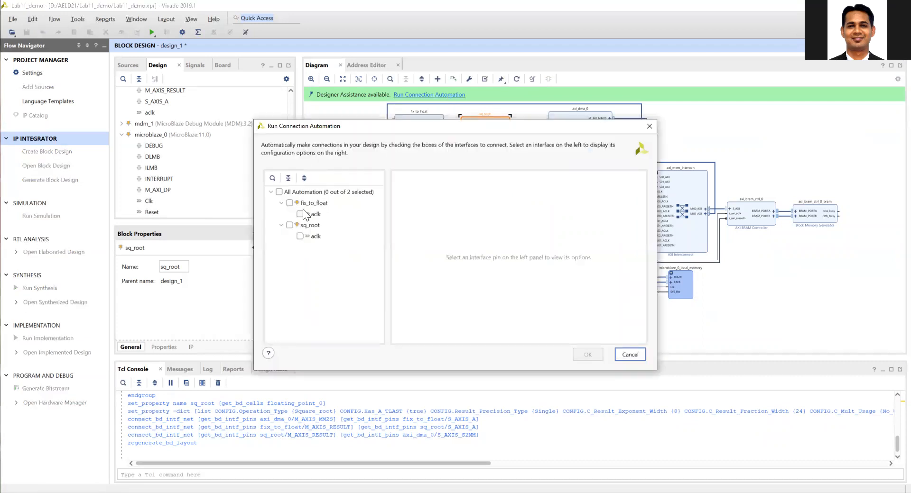
left_click(289, 203)
left_click(289, 225)
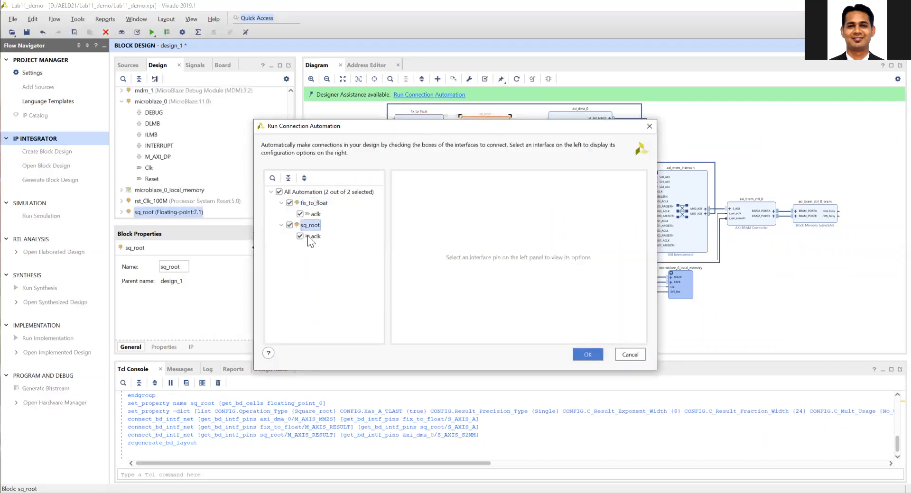
left_click(314, 236)
left_click(317, 215)
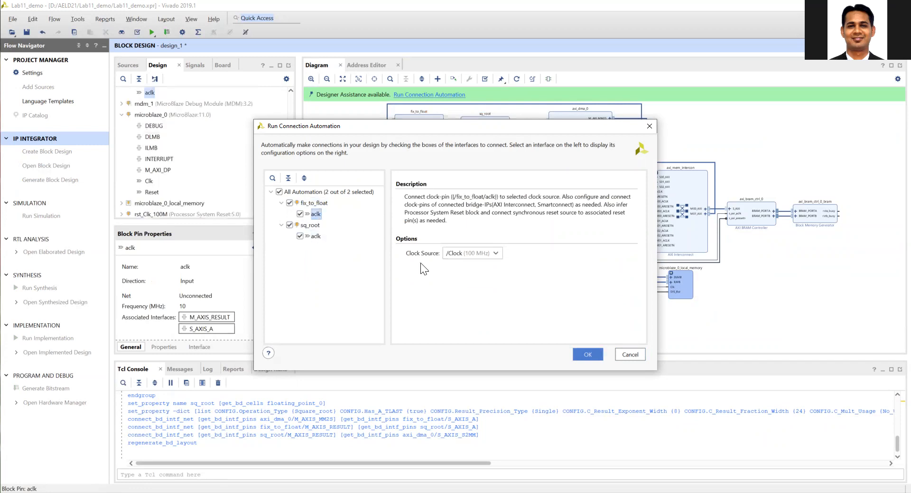
left_click(598, 355)
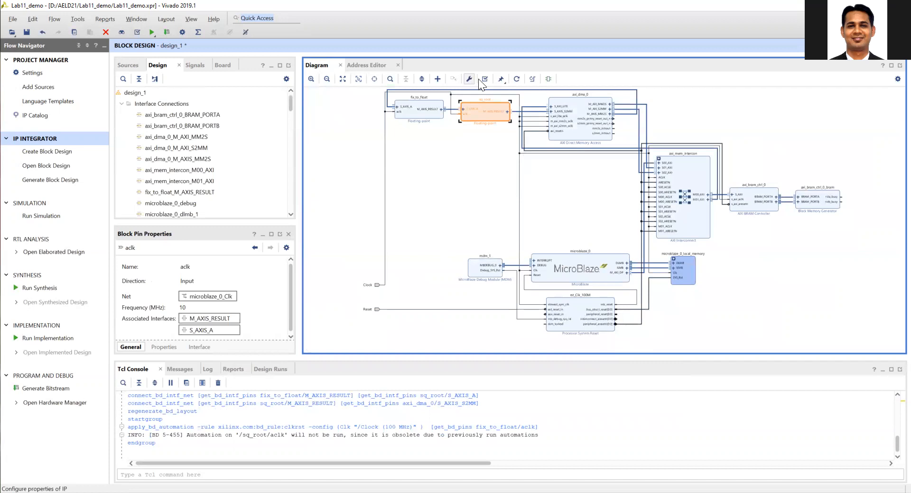
left_click(516, 79)
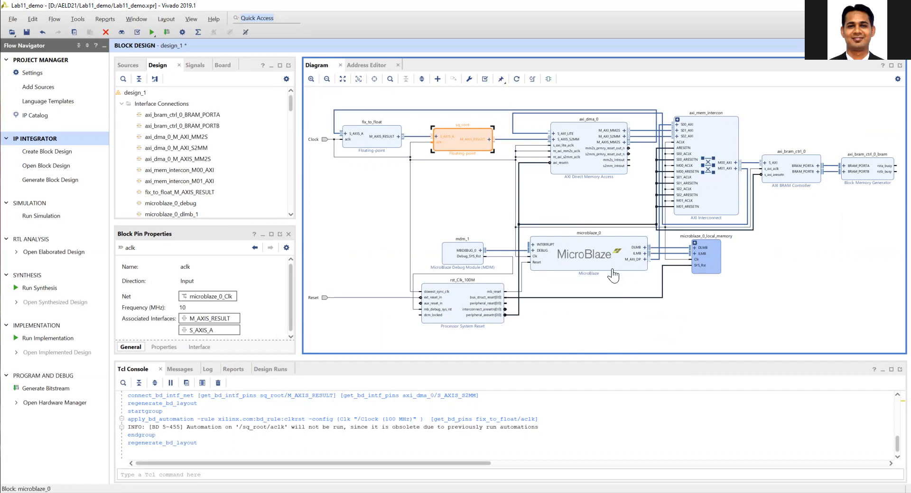
Review the data path between the MicroBlaze, BRAM, AXI DMA and floating-point blocks in the diagram.
left_click(644, 253)
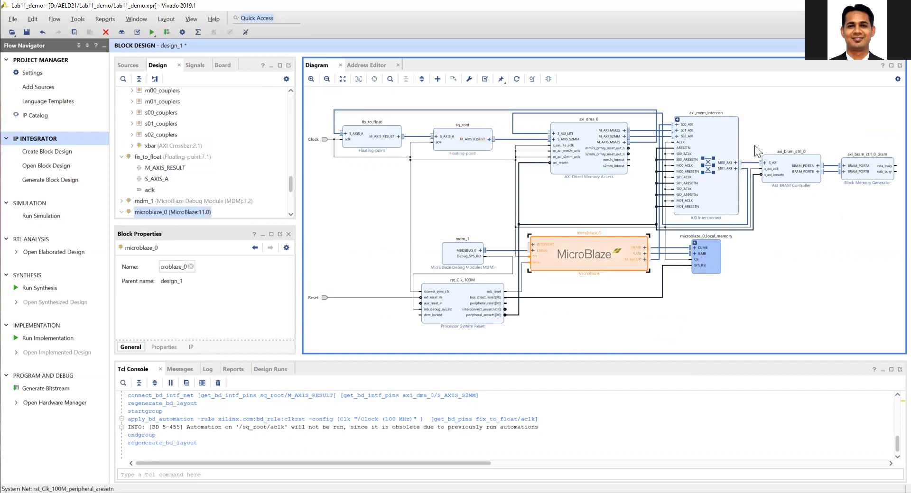
left_click(856, 169)
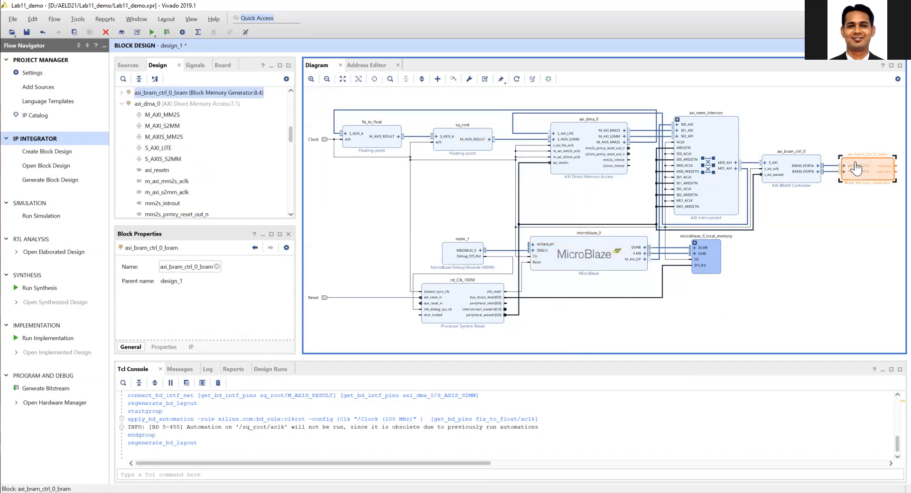
left_click(580, 138)
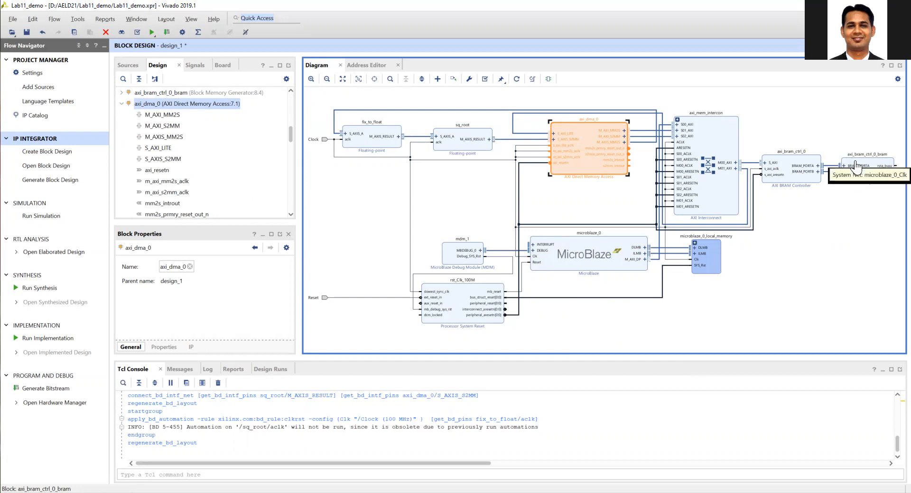
left_click(638, 186)
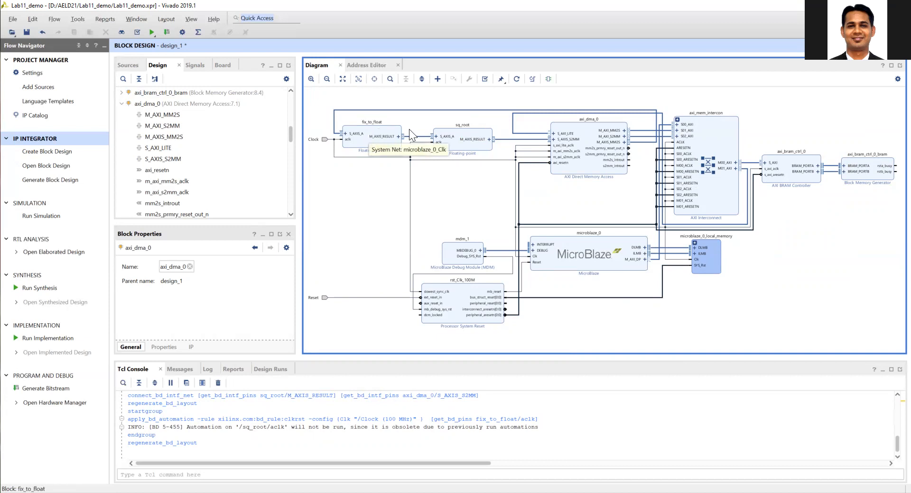
left_click(465, 136)
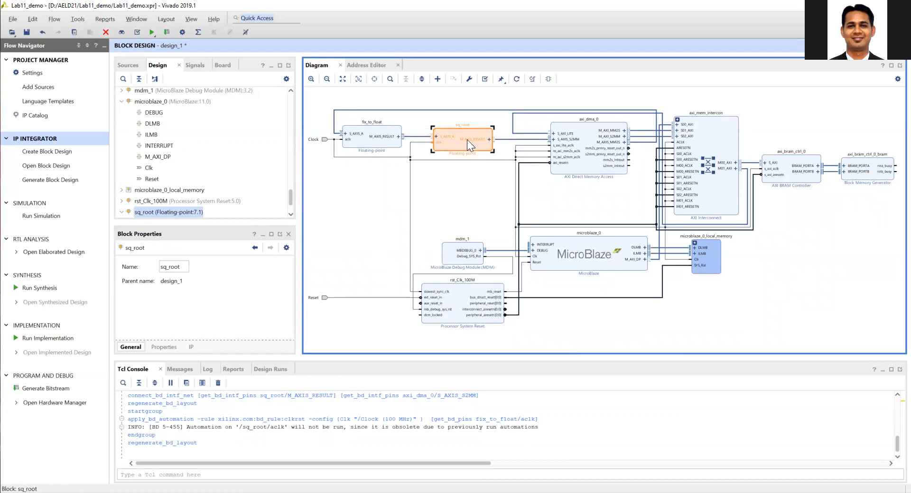
Validate the block design and open its address map in the Address Editor.
left_click(484, 80)
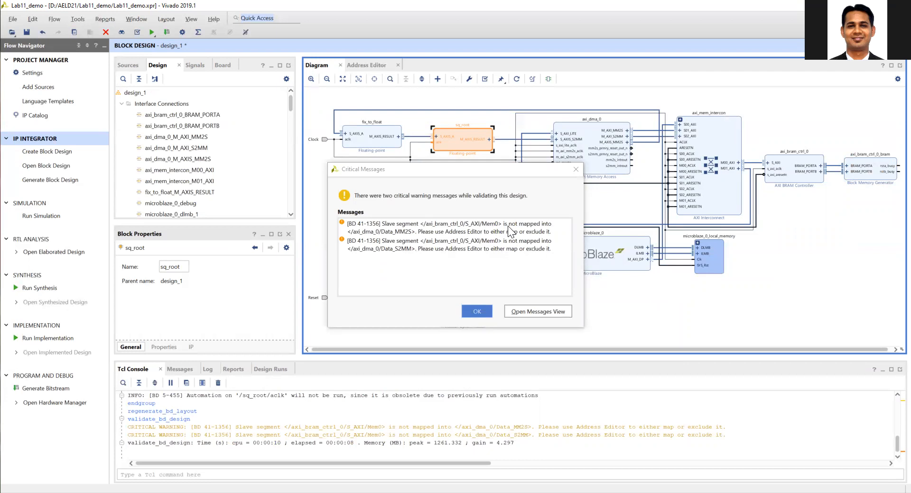
left_click(477, 312)
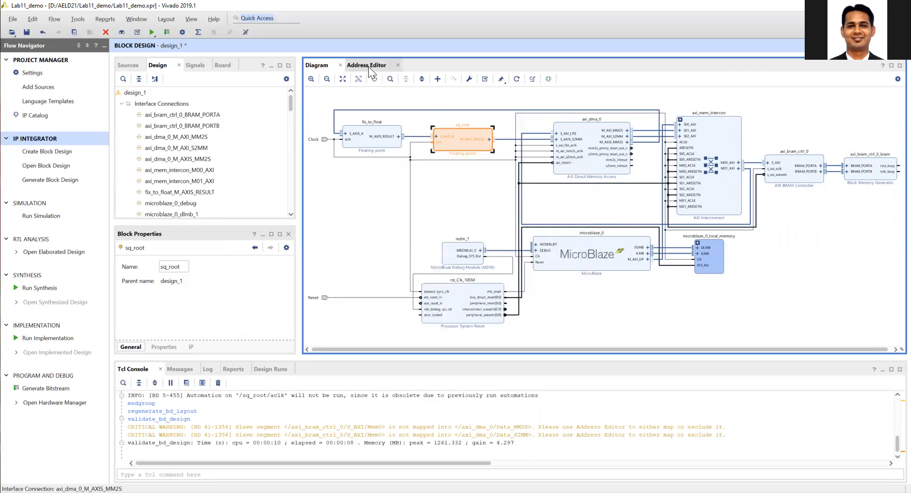
left_click(368, 65)
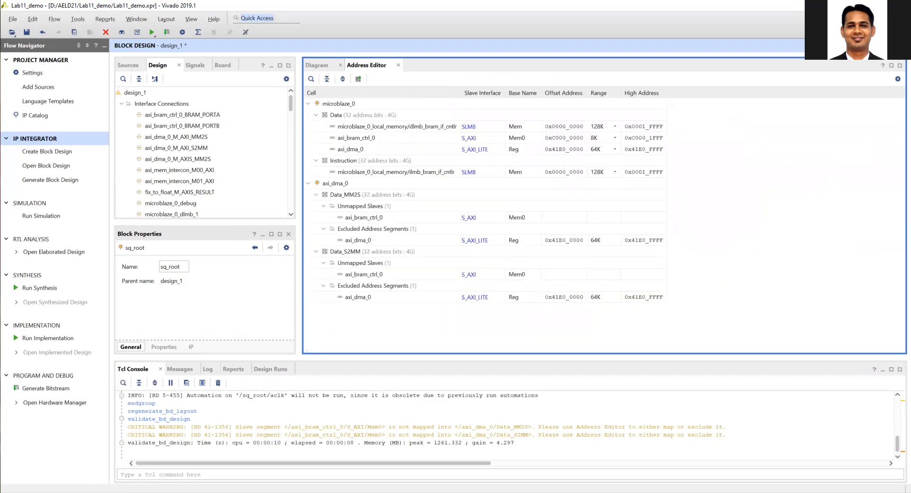
Check the unmapped axi_bram_ctrl_0 slaves under axi_dma_0's Data_MM2S and Data_S2MM, and auto-assign their addresses.
left_click(363, 206)
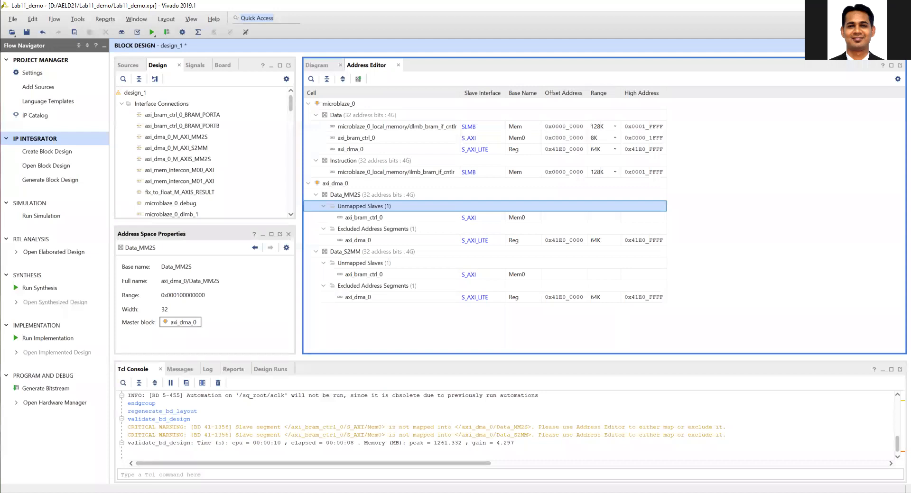
right_click(367, 207)
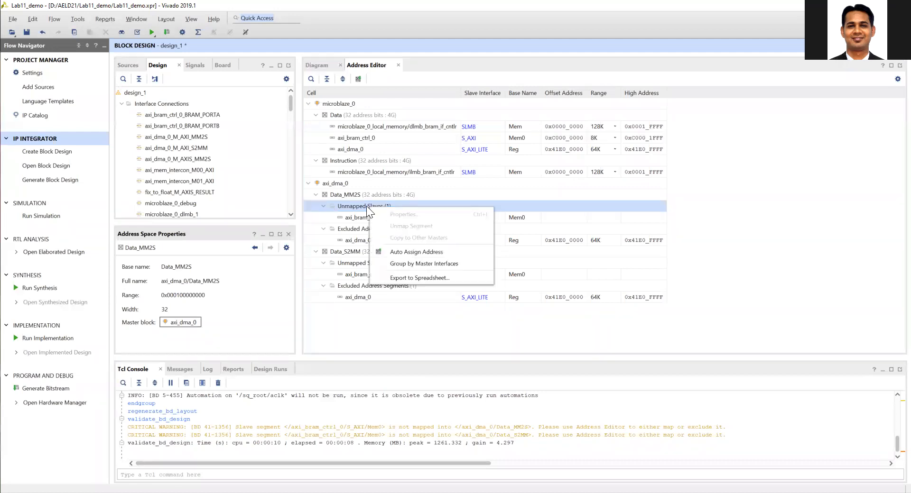
left_click(358, 208)
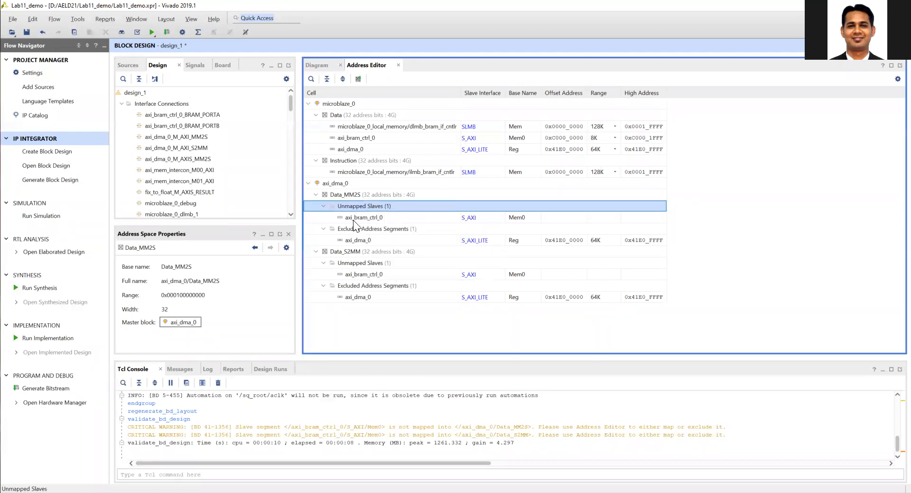
left_click(353, 219)
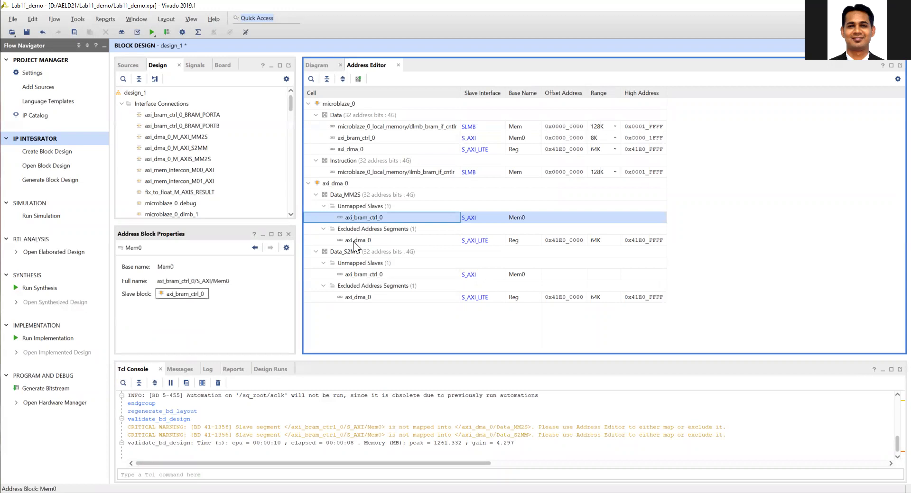
left_click(353, 241)
left_click(354, 264)
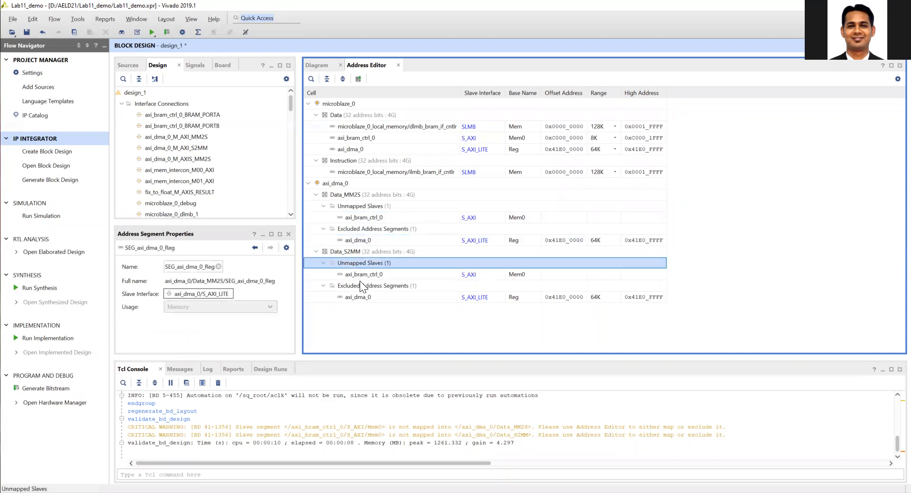
right_click(349, 206)
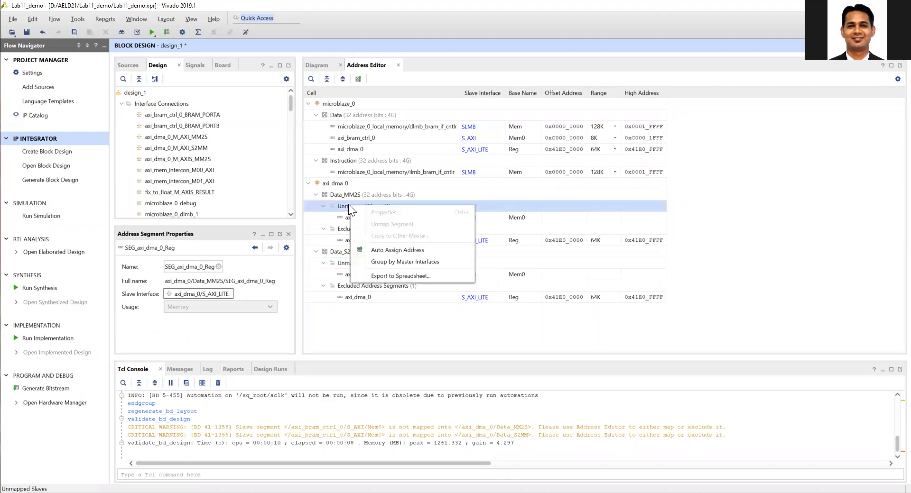
left_click(387, 251)
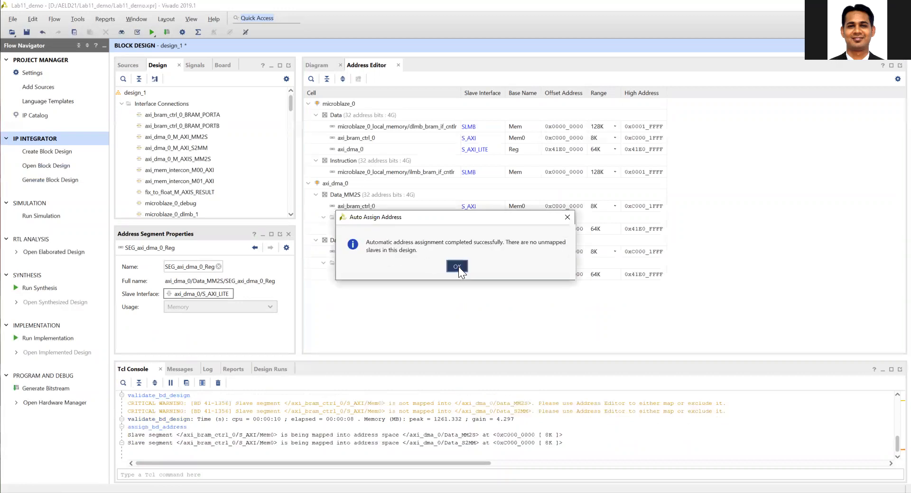
Check the excluded axi_dma_0 address segments under Data_MM2S and Data_S2MM.
left_click(457, 266)
right_click(366, 218)
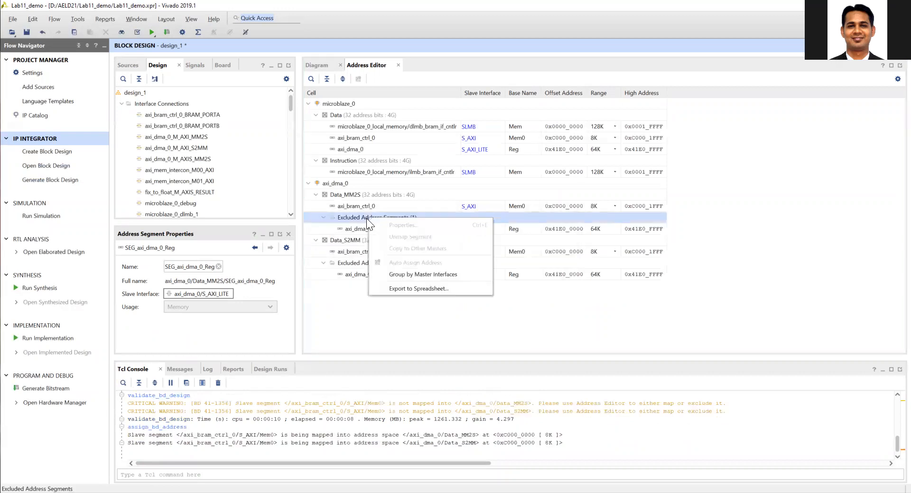
right_click(351, 252)
left_click(340, 262)
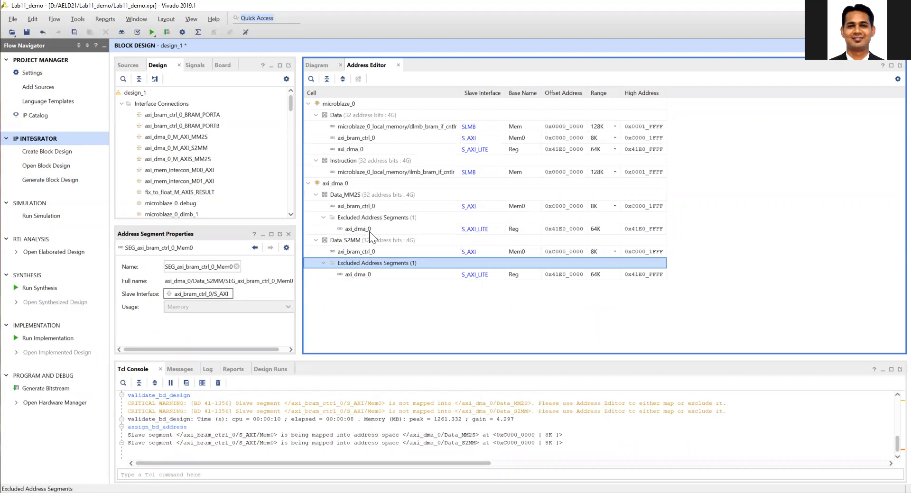
Return to the block diagram and validate the design again.
left_click(319, 65)
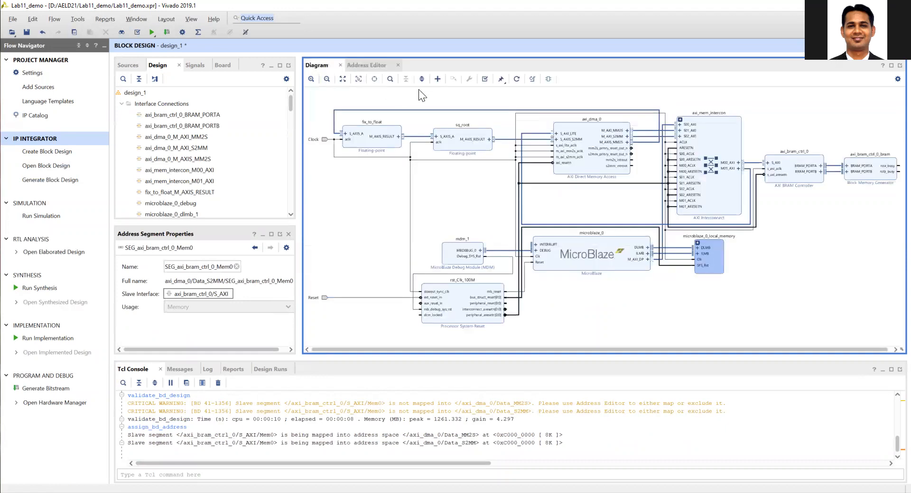
left_click(485, 79)
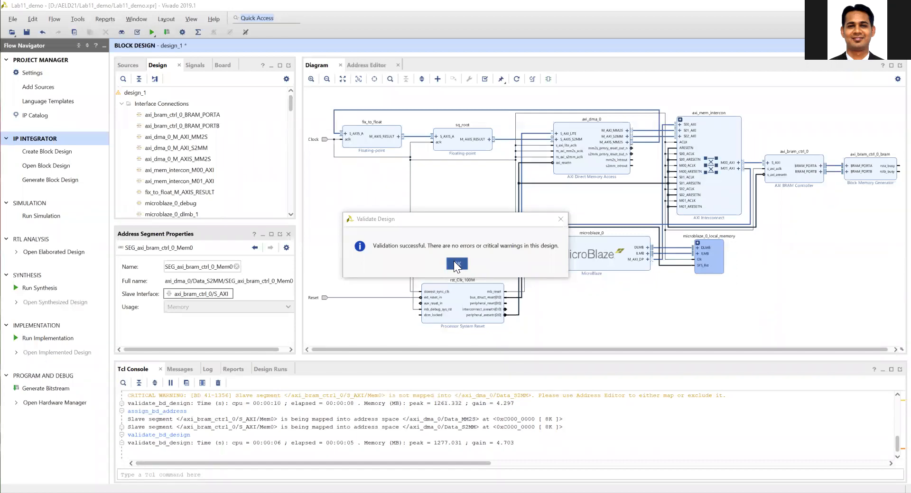
left_click(456, 264)
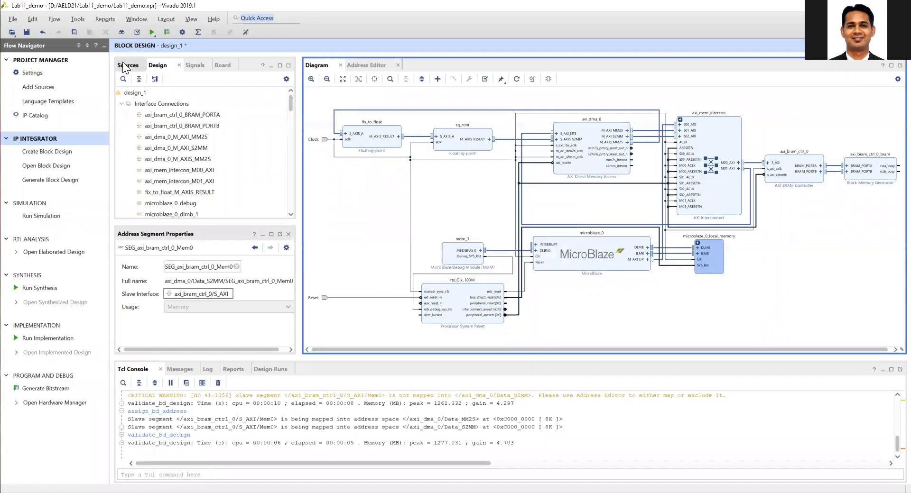
Create an HDL wrapper for design_1, letting Vivado manage and auto-update it.
left_click(127, 65)
right_click(163, 105)
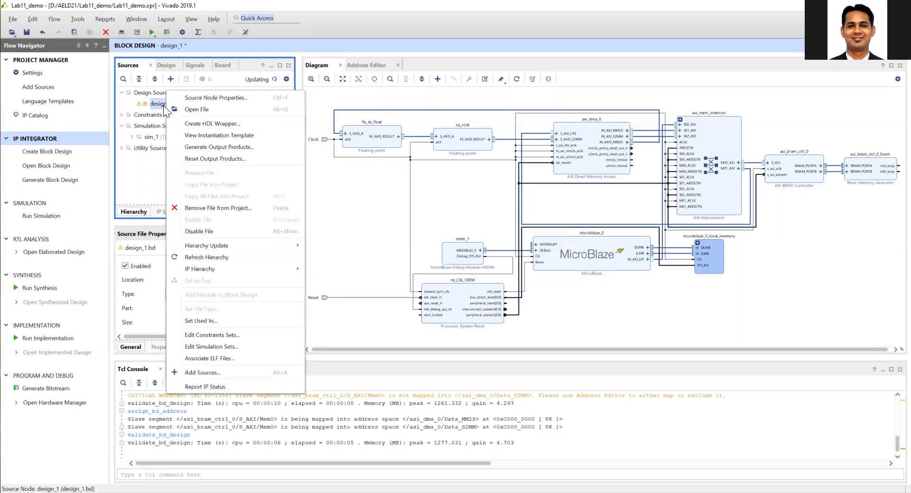
left_click(204, 123)
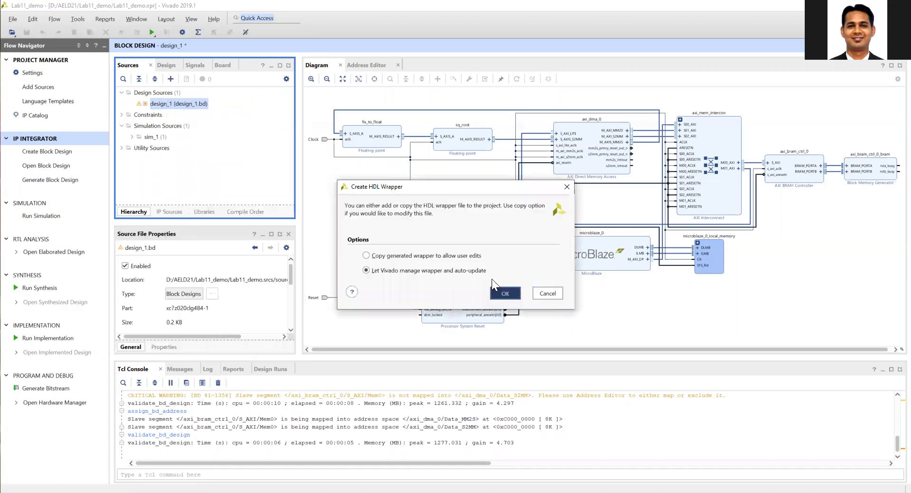
left_click(505, 293)
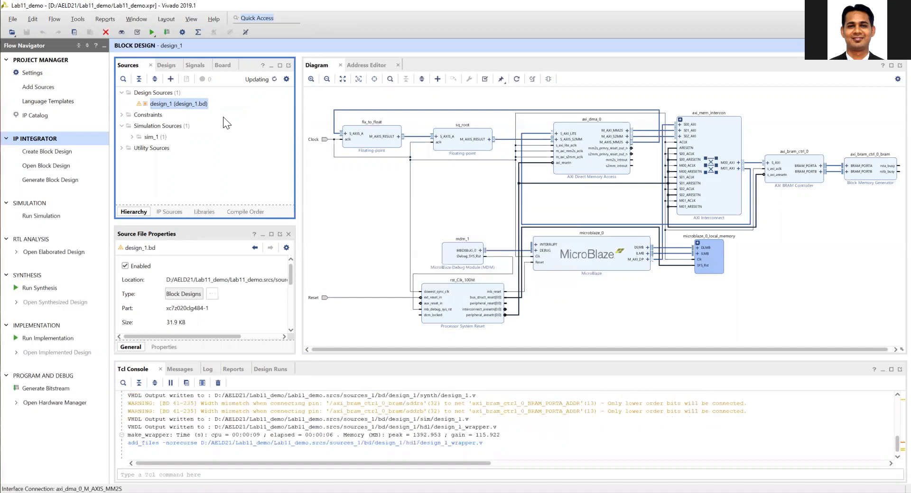
Generate the output products of design_1 out of context per IP with 4 jobs, running in the background.
right_click(177, 102)
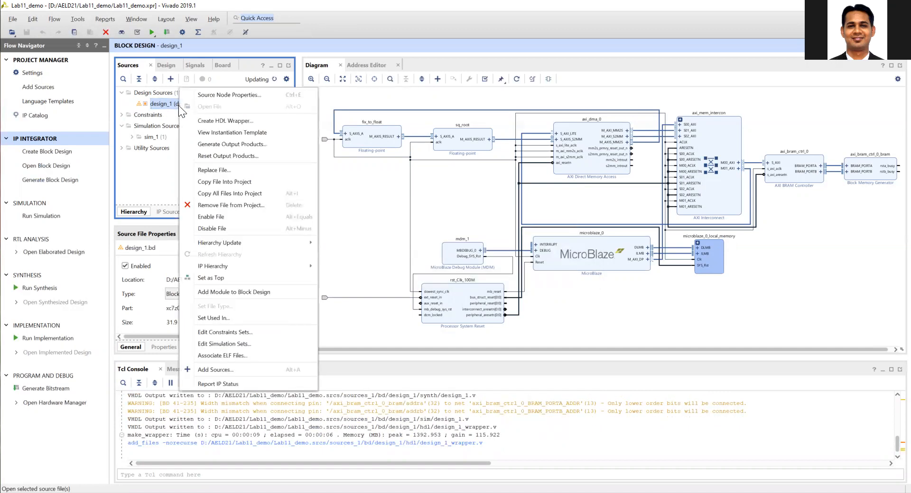
left_click(220, 143)
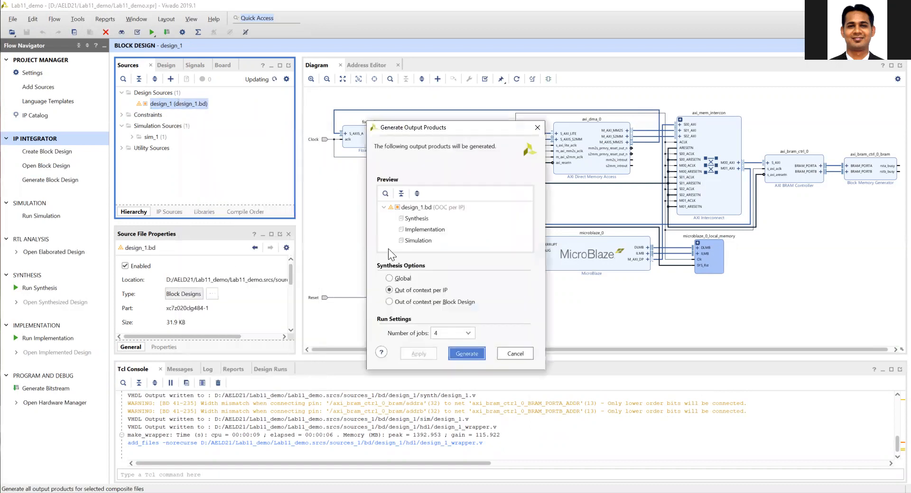
left_click(463, 352)
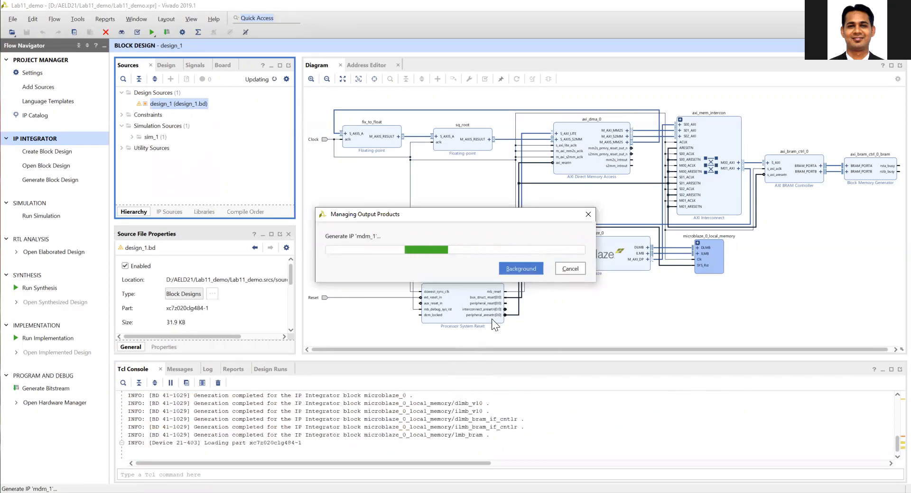
left_click(522, 267)
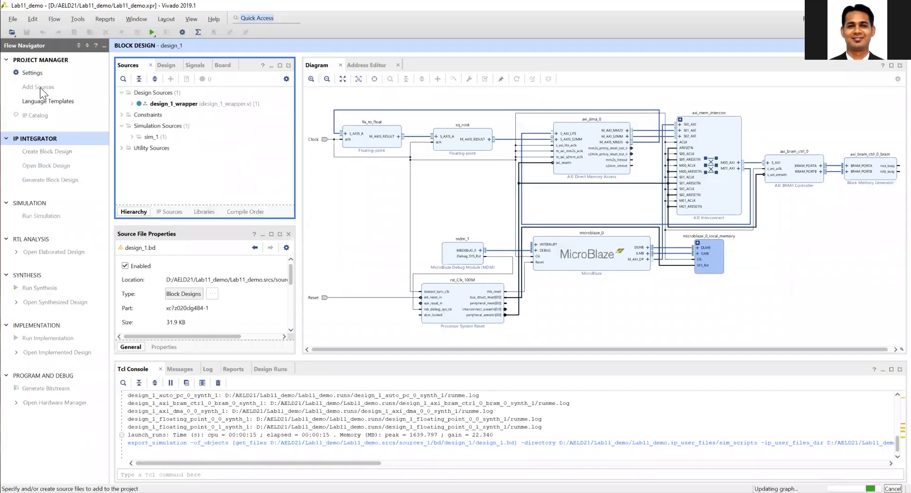
Create a Verilog simulation source named lab11_tb in the sim_1 set, with no I/O ports defined.
left_click(43, 86)
left_click(390, 196)
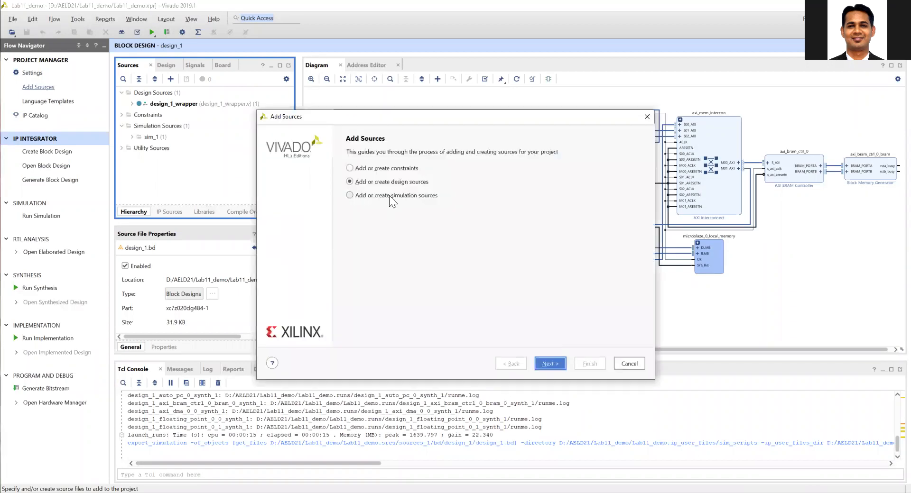
left_click(549, 365)
left_click(512, 281)
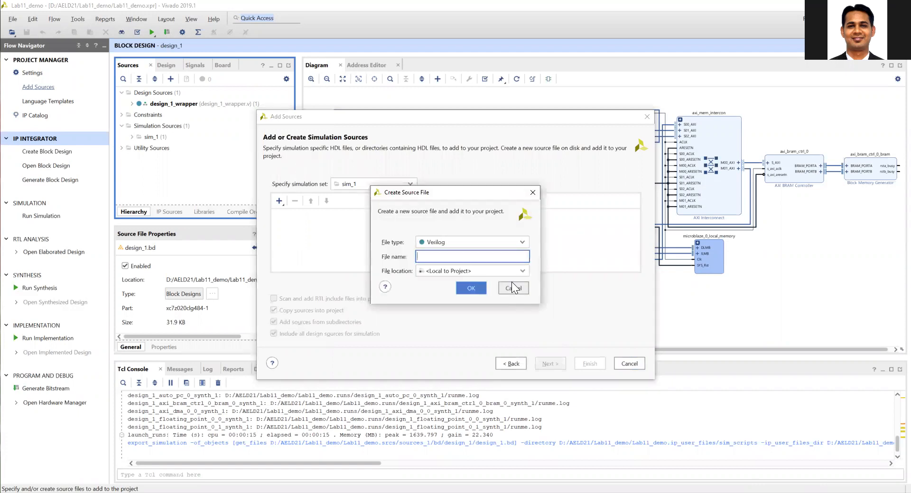
type("lab11_tb")
left_click(470, 289)
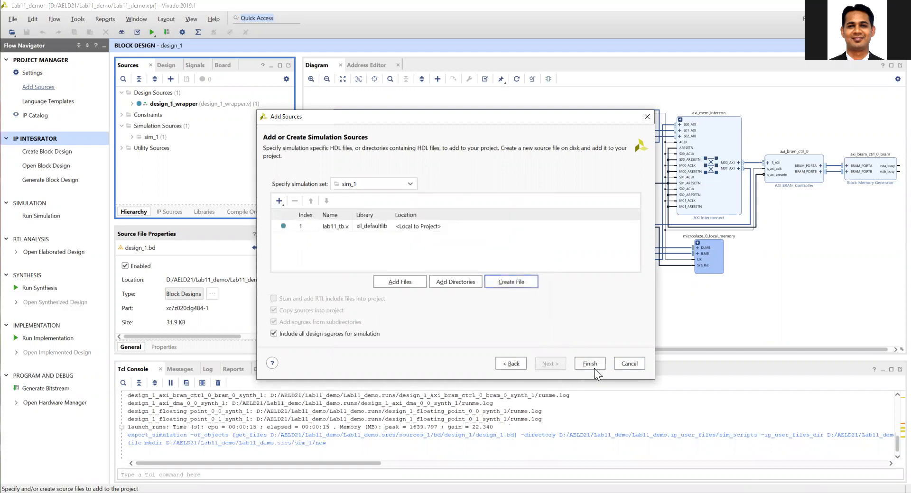
left_click(589, 363)
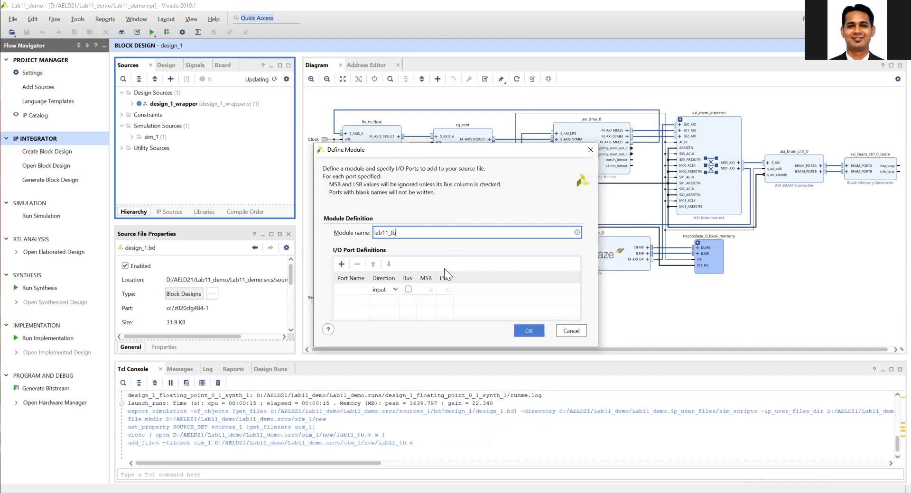
key("Return")
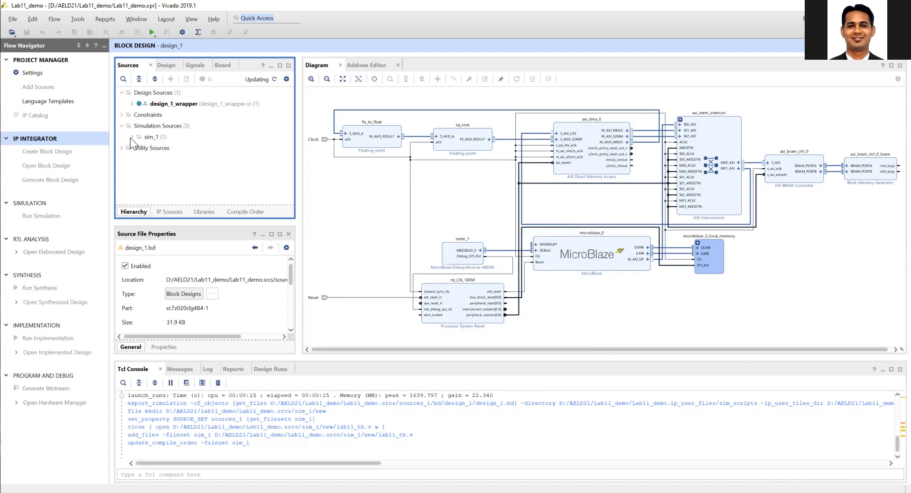
Open the lab11_tb and design_1_wrapper source files from the sim_1 simulation sources.
left_click(131, 137)
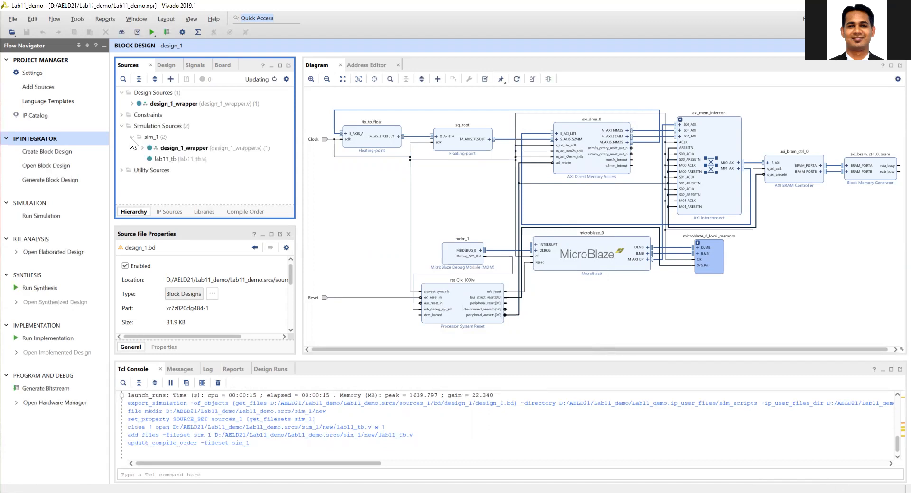
left_click(156, 159)
double_click(156, 158)
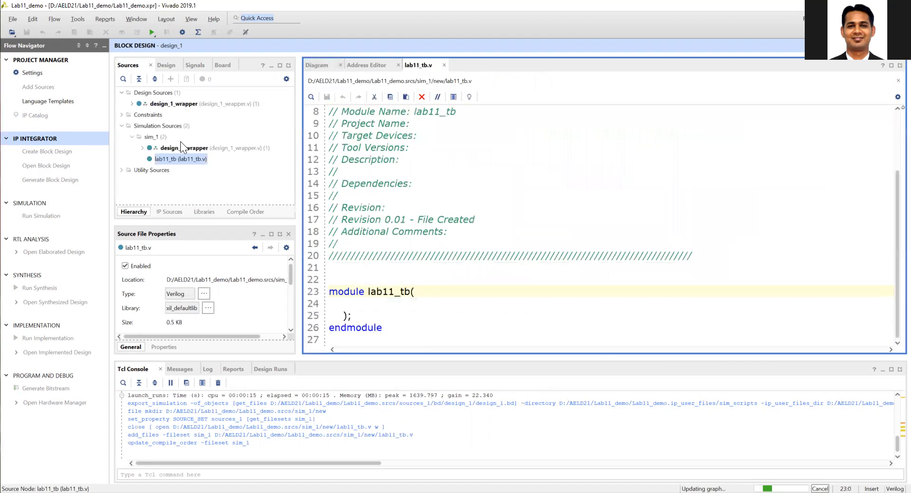
left_click(176, 148)
double_click(177, 148)
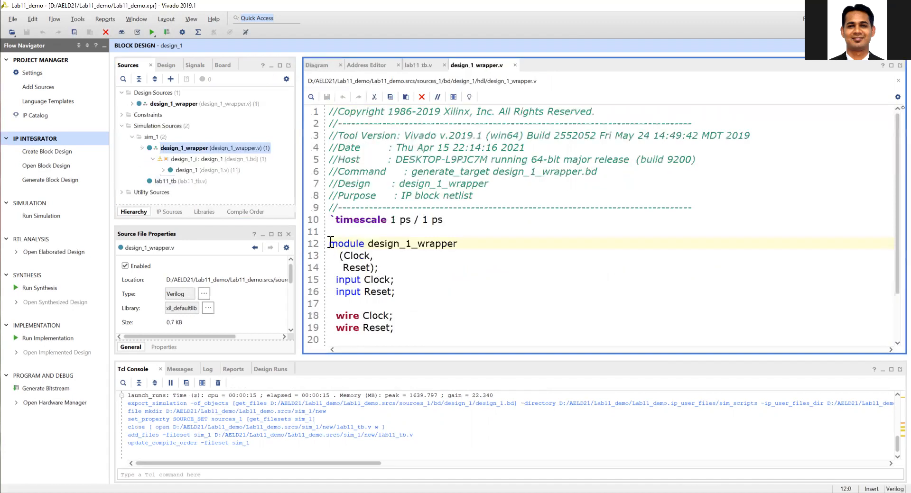
Copy the design_1_wrapper module header with its Clock and Reset ports into lab11_tb.v, below the module's port list.
left_click(394, 268, "shift")
key("ctrl+c")
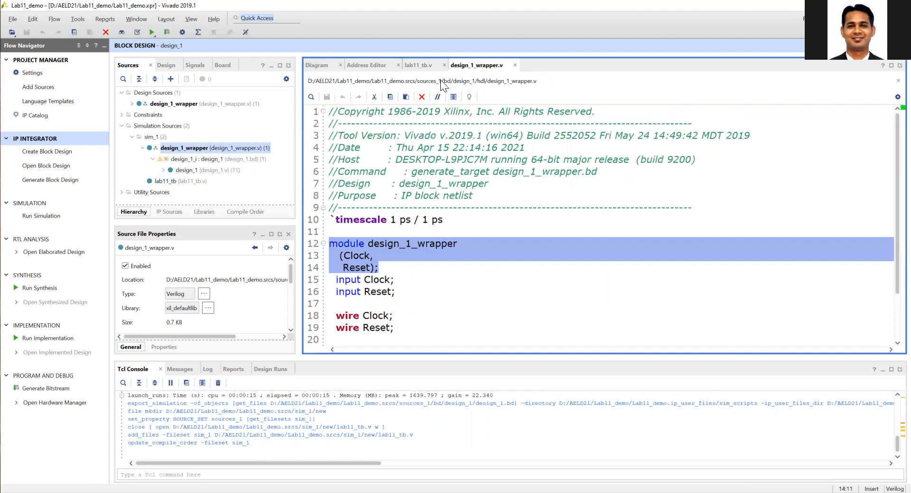
left_click(430, 64)
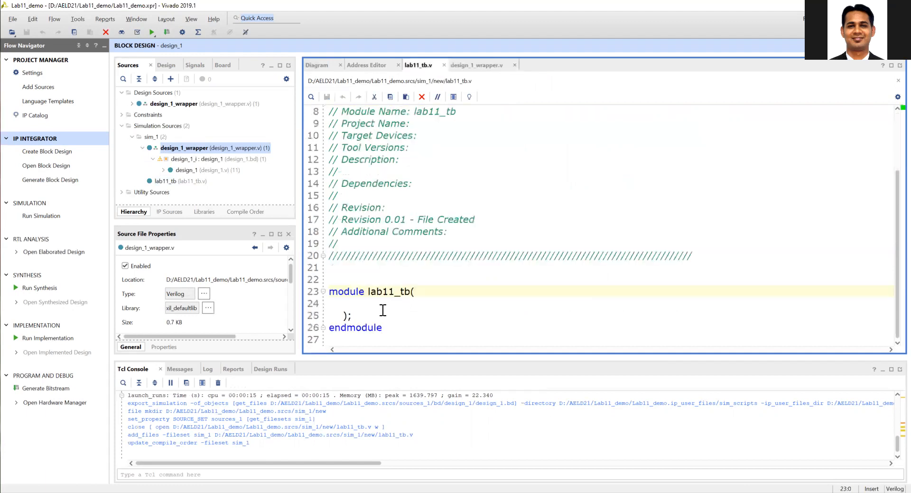
left_click(383, 310)
key("Return")
key("ctrl+v")
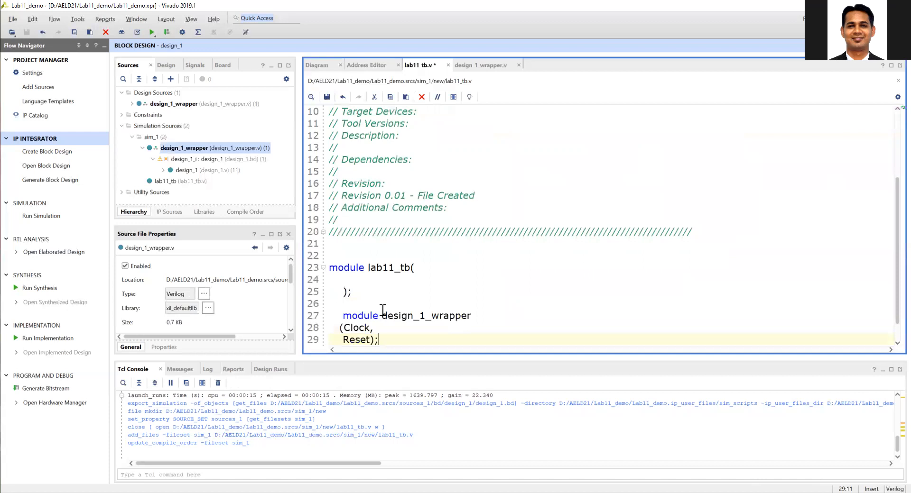
Turn the pasted header into an instance named dut by removing its module keyword.
double_click(367, 298)
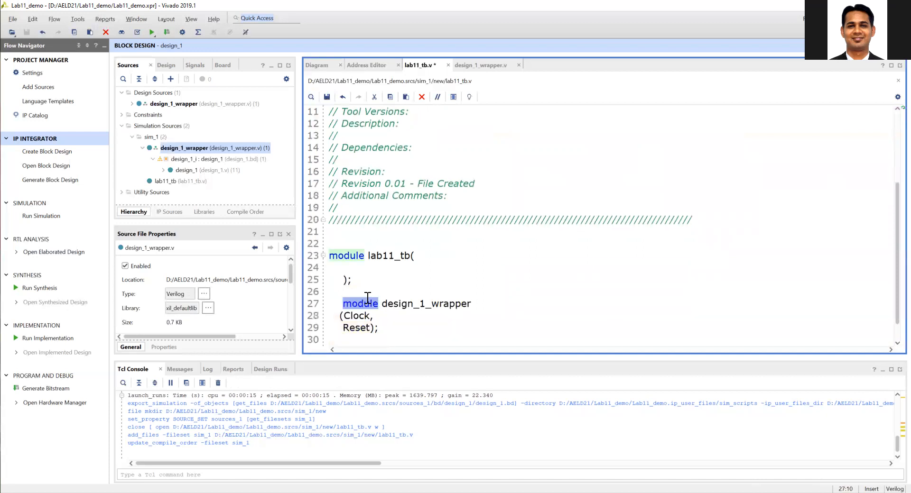
key("Delete")
left_click(452, 303)
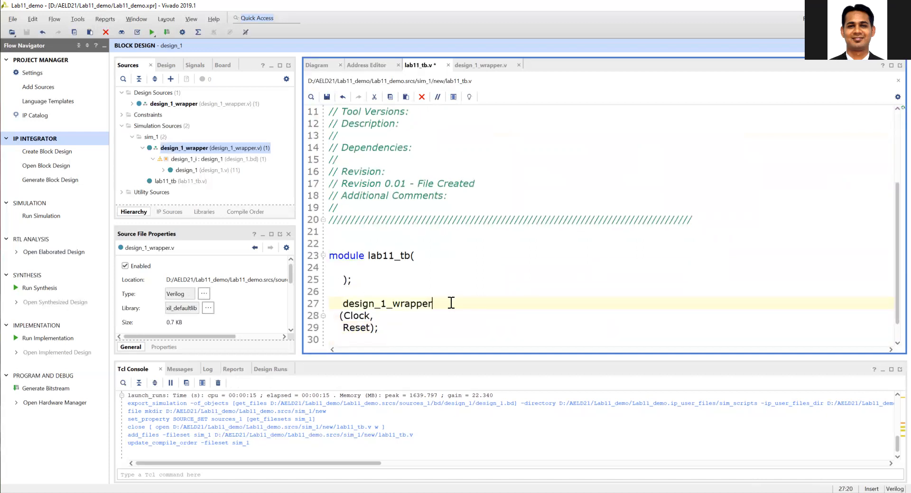
type("dut")
Rewrite the dut instance's Clock connection as the named port mapping .Clock(Clock).
left_click(347, 319)
double_click(347, 319)
key("ctrl+c")
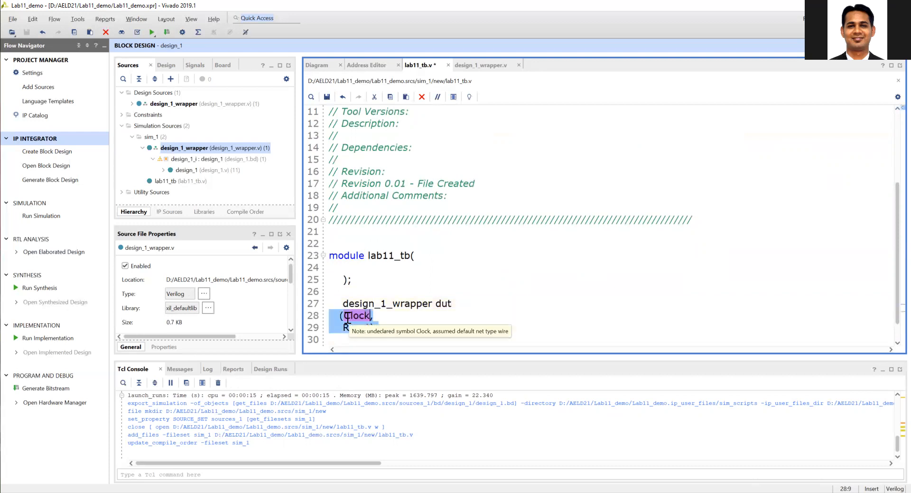
left_click(353, 317)
key("Left")
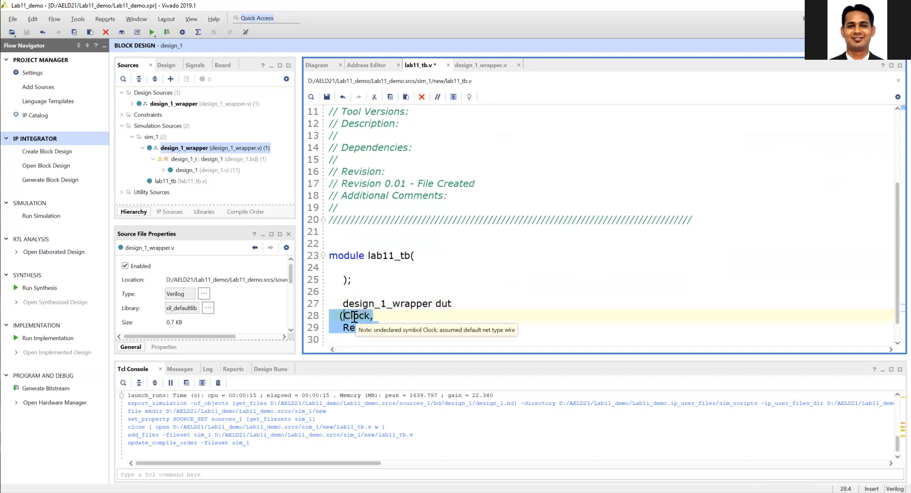
type(".")
key("ctrl+v")
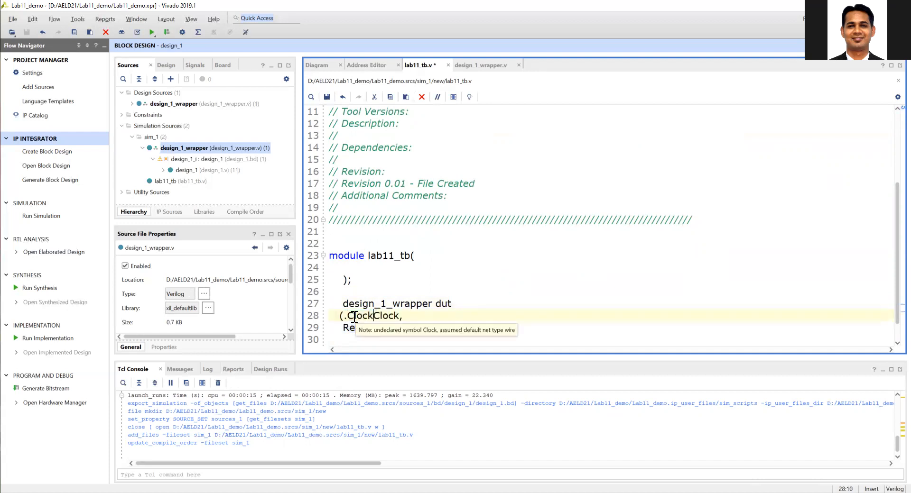
type("(")
type(")")
Rewrite the dut instance's Reset connection as .Reset(Reset) and save lab11_tb.v.
left_click(343, 328)
type(".")
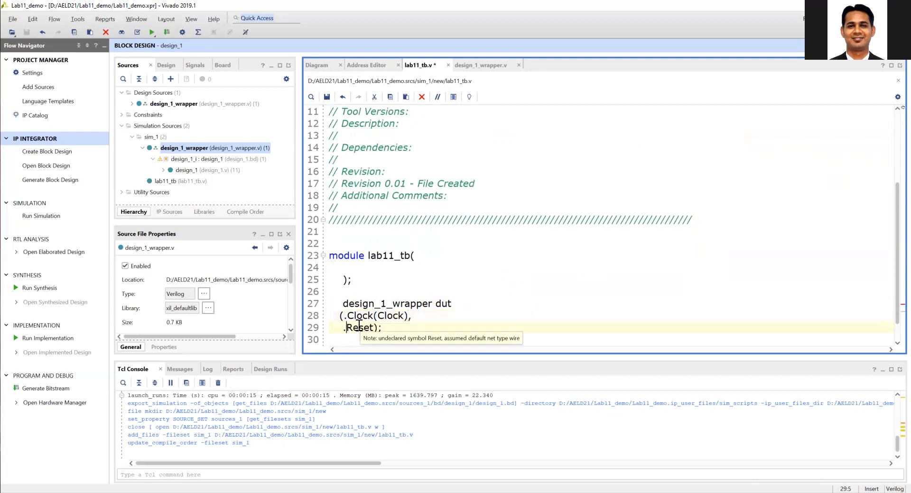
left_click(359, 327, "shift")
left_click(360, 327)
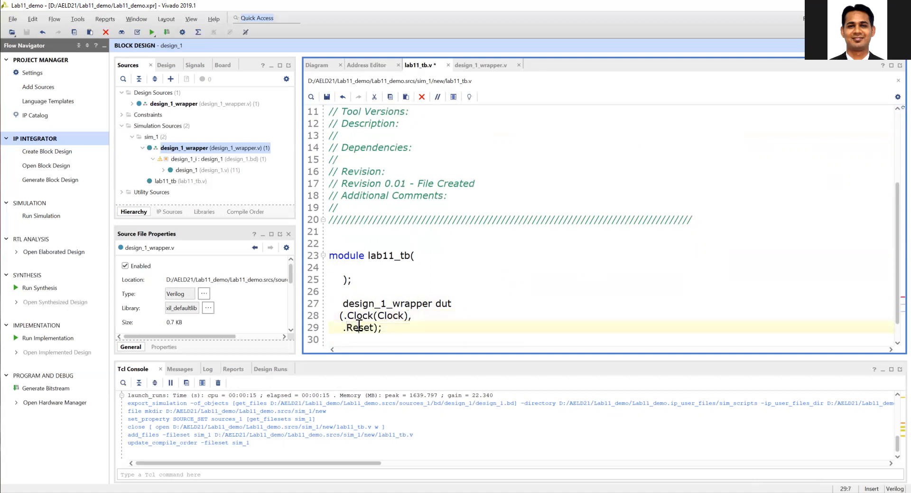
double_click(359, 327)
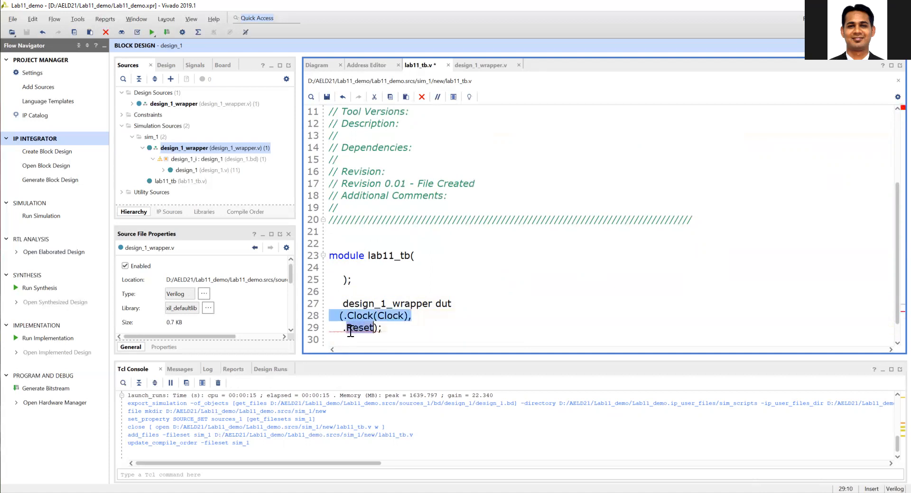
left_click(350, 331)
mouse_move(349, 330)
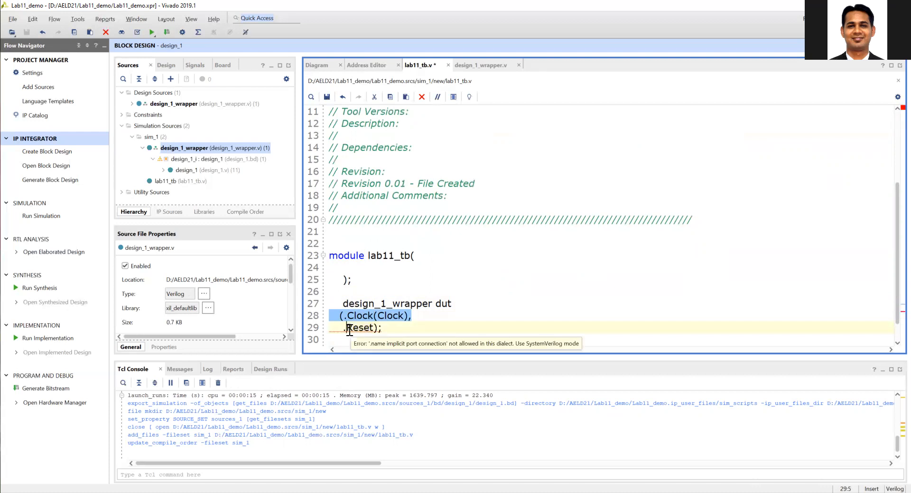
type("Reset(R")
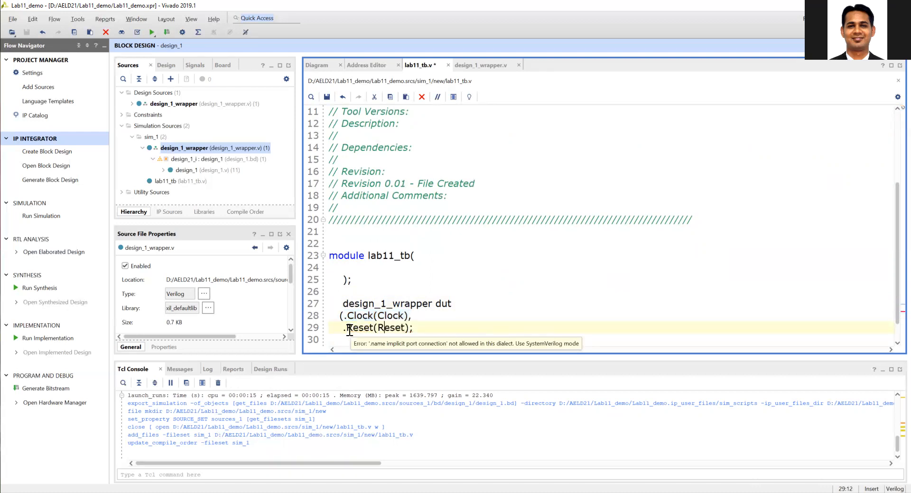
key("Right")
key("Right")
key("Right")
key("Right")
type(")")
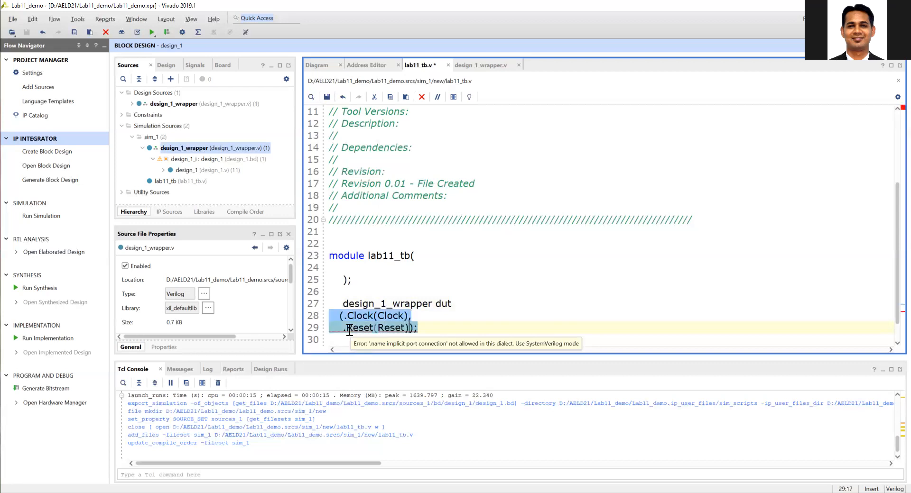
key("ctrl+s")
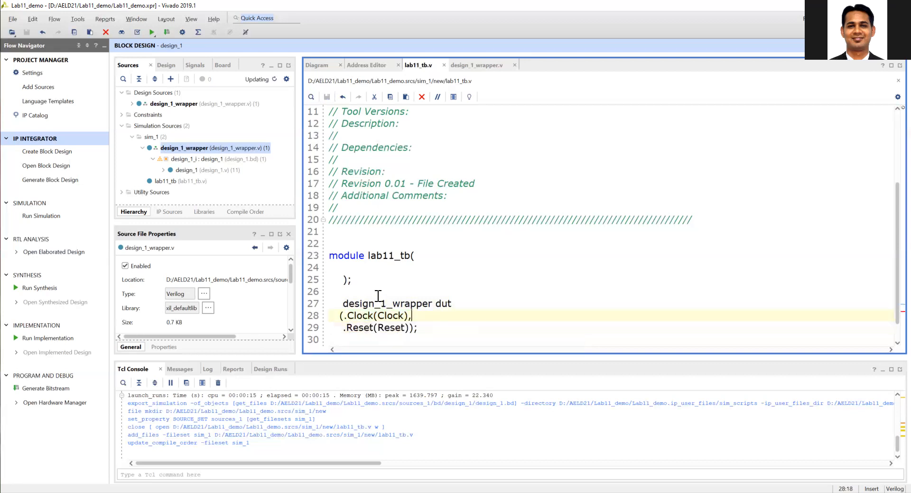
Declare Clock and Reset as reg signals in lab11_tb.v, between the module's port list and the dut instance.
left_click(377, 294)
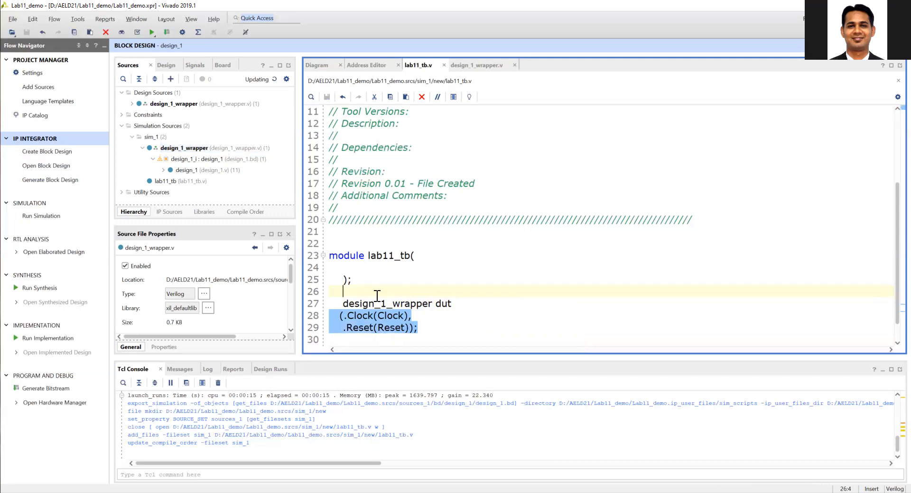
type("reg cl")
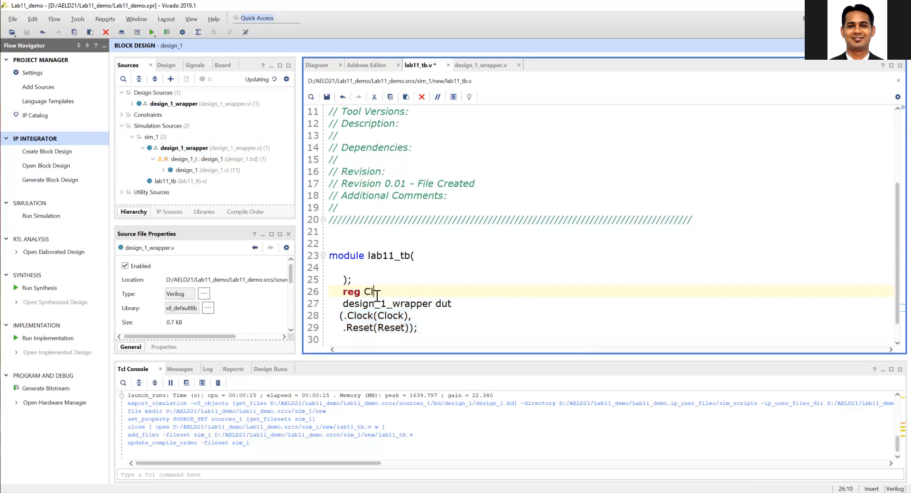
type("ock, Reset")
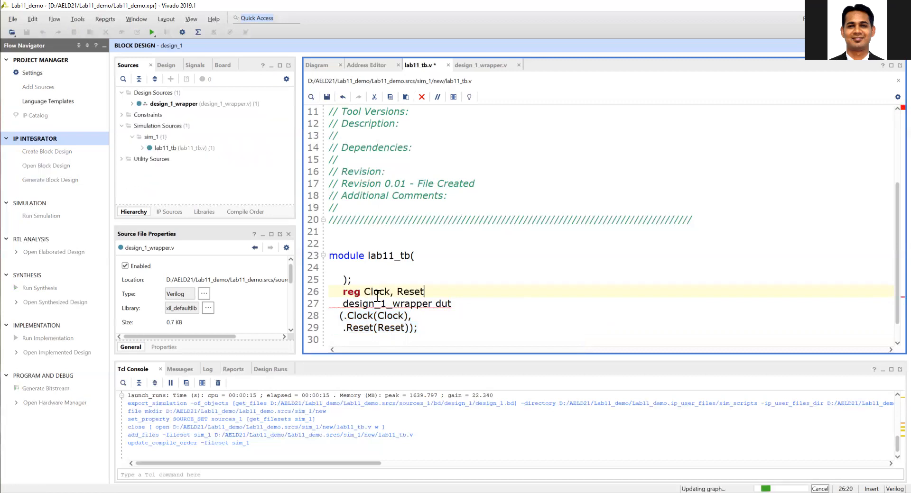
type(";")
key("Return")
key("Return")
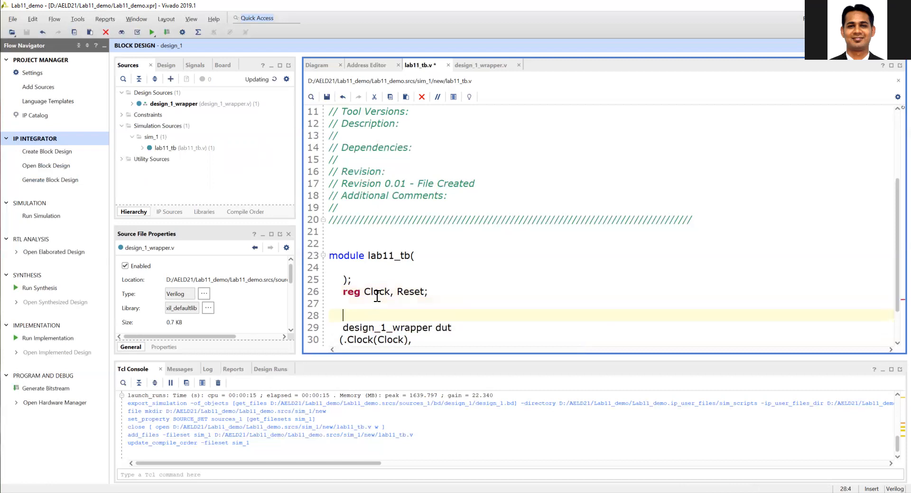
Add an empty initial begin/end block below the reg declaration.
type("initial begin")
key("Return")
key("Return")
type("end")
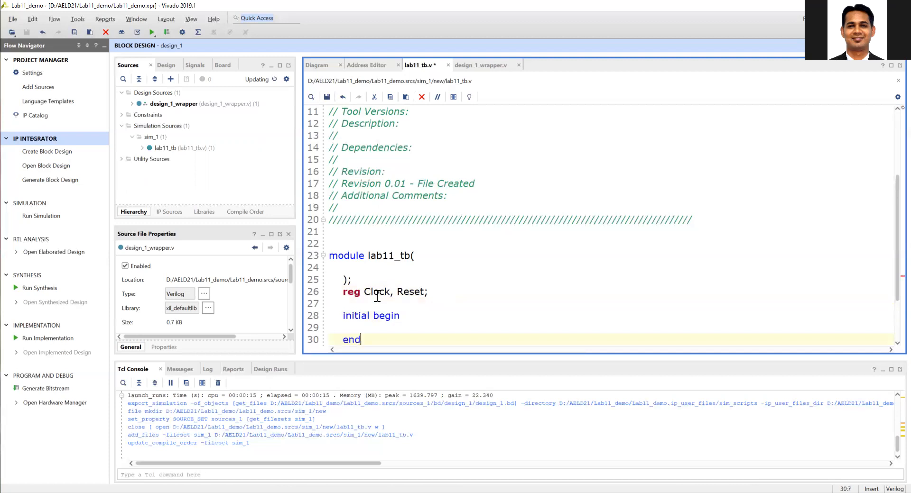
scroll(377, 282, "down", 2)
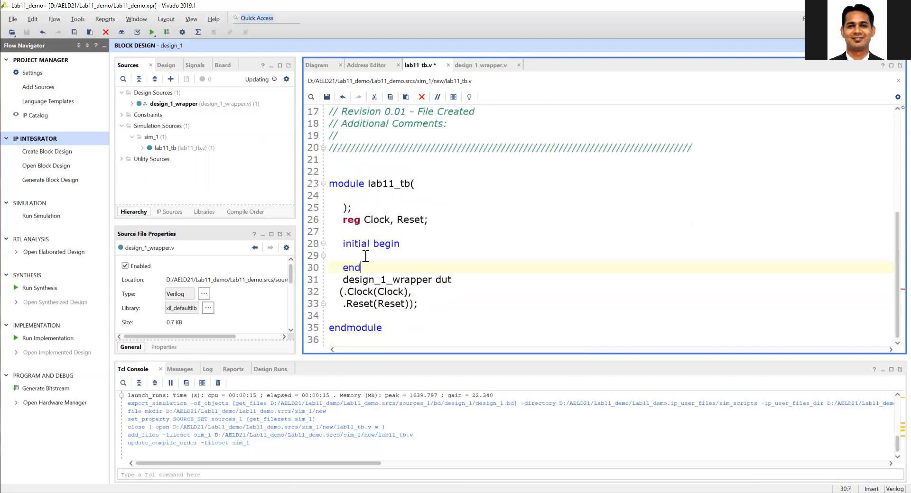
Initialize the signals inside the initial block with Clock = 0; and Reset = 0; on separate lines.
left_click(369, 256)
key("Tab")
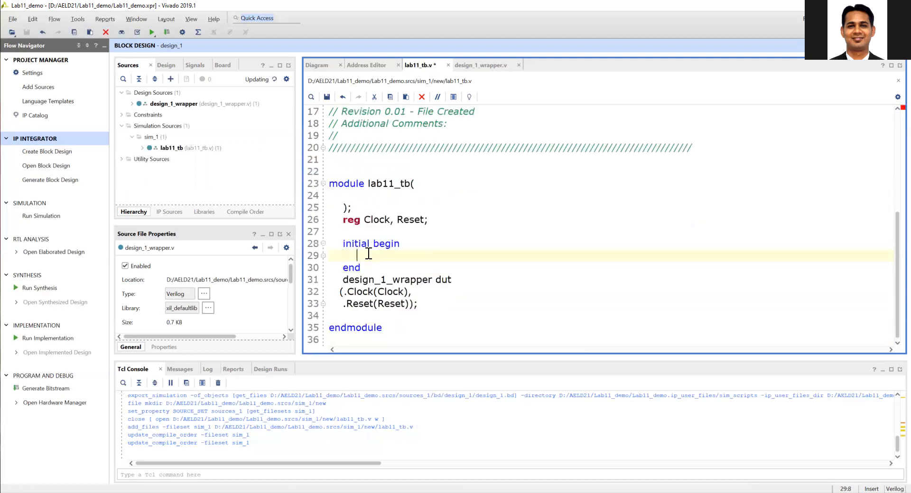
type("Clock = 0;")
key("Return")
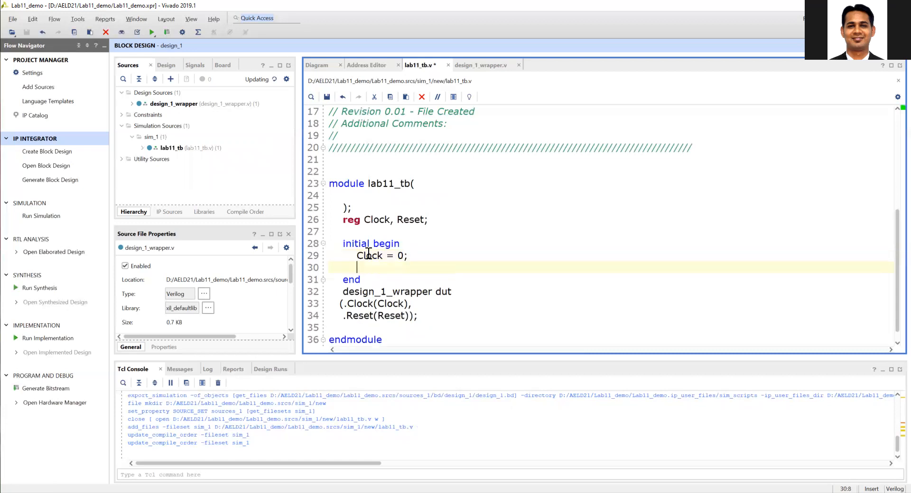
type("Reset = 0;")
key("Return")
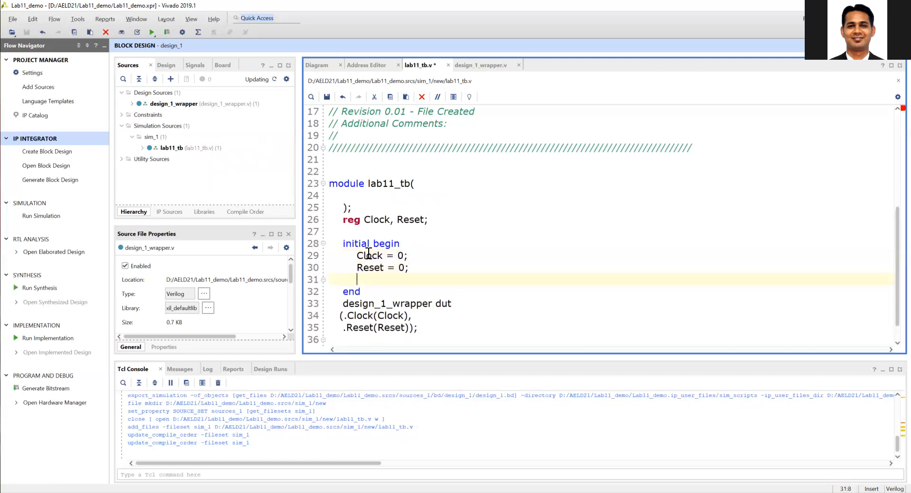
Add the delayed reset assignment #100 Reset = 100; as the last statement of the initial block.
type("#")
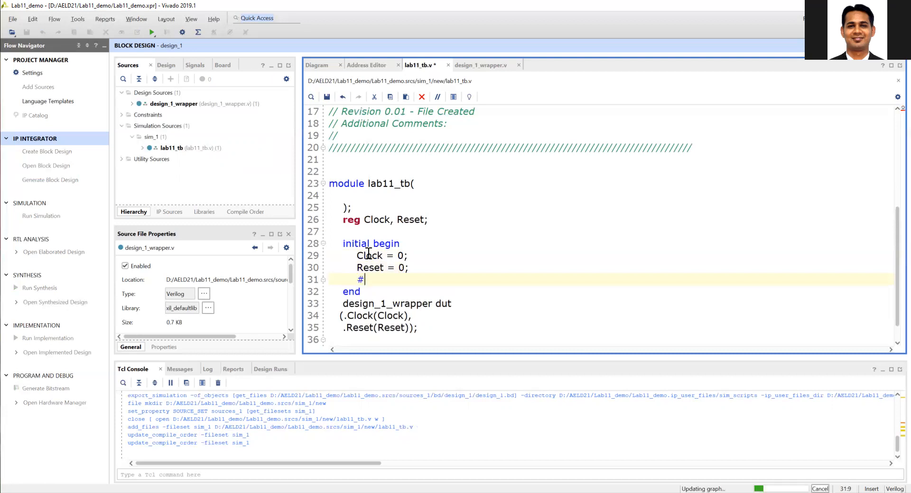
type("1000")
key("BackSpace")
type("R")
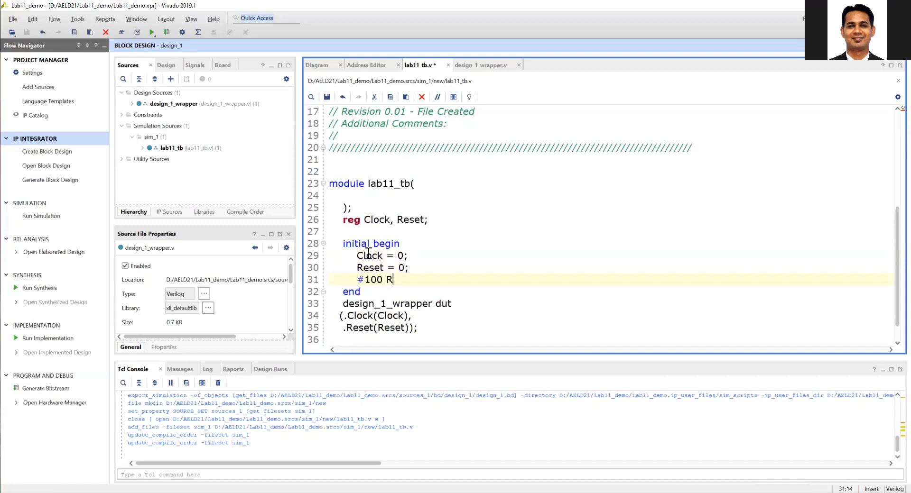
type("eset = 100;")
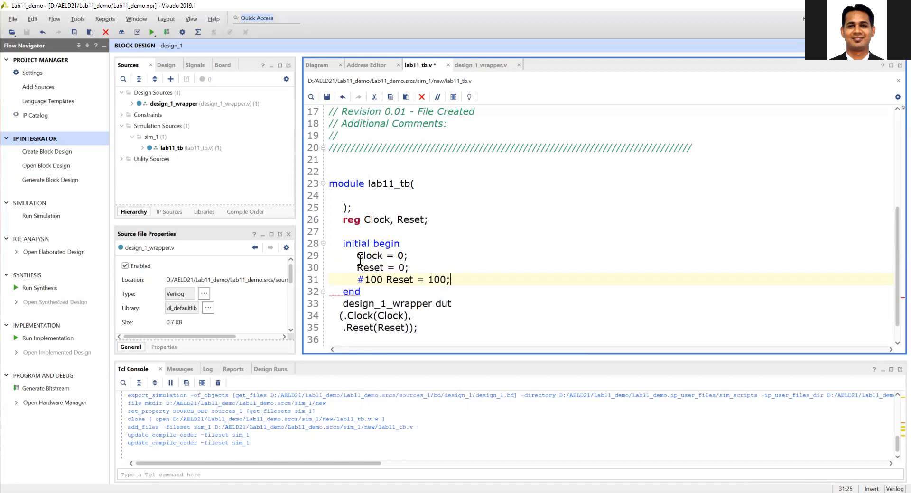
Add an always block containing #5 Clock = ~Clock; below the initial block and save lab11_tb.v.
left_click(408, 291)
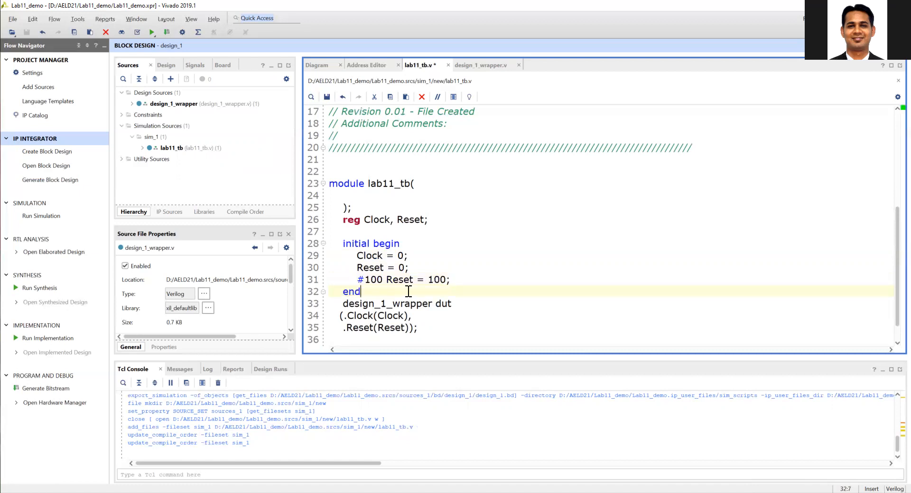
key("Return")
key("Return")
type("always")
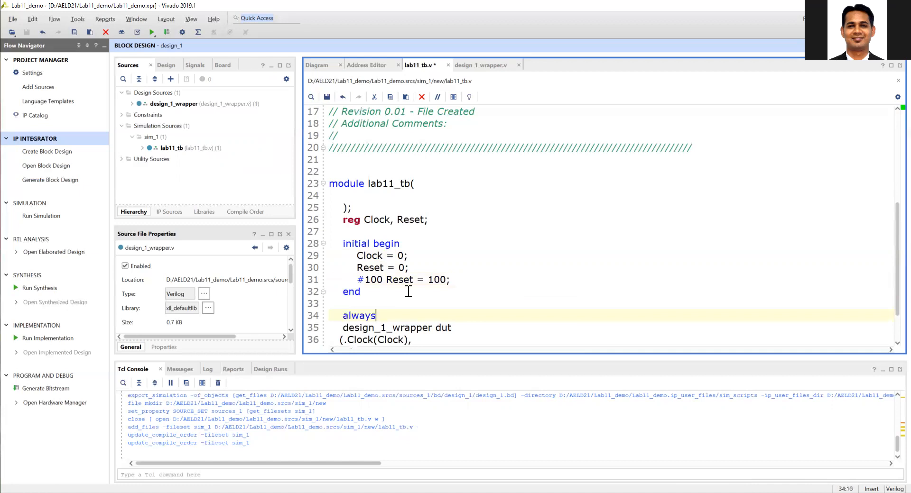
key("Return")
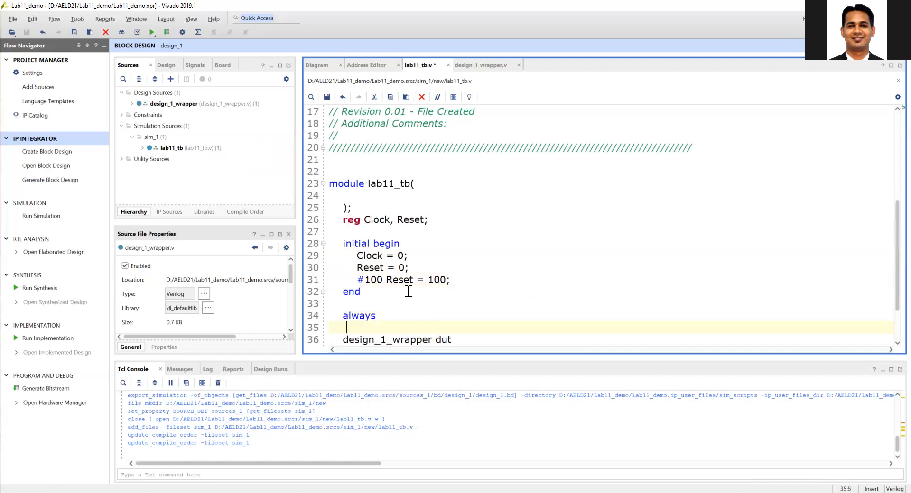
type("#5 Clock = ")
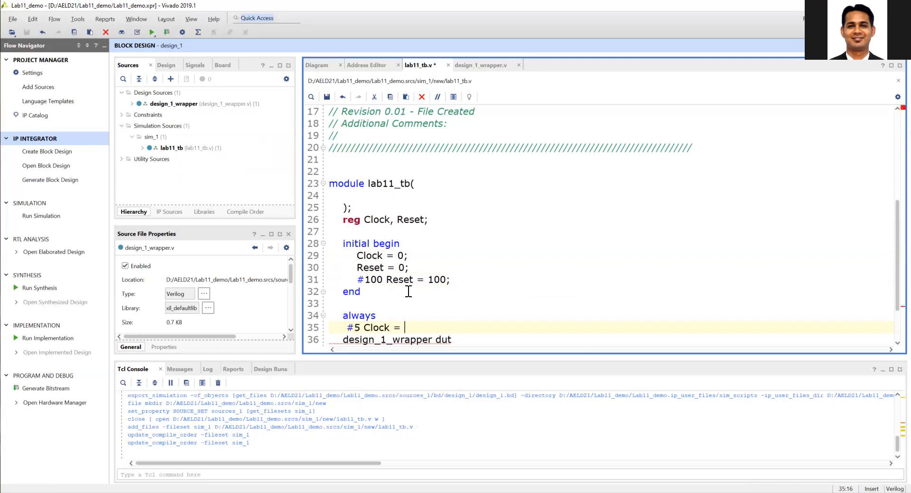
type("~~")
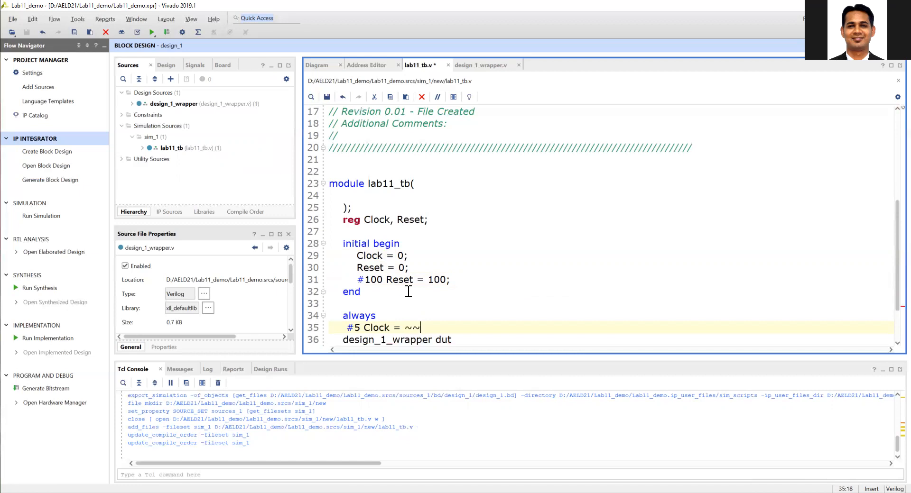
key("BackSpace")
type("Clock;")
key("Return")
scroll(461, 218, "down", 2)
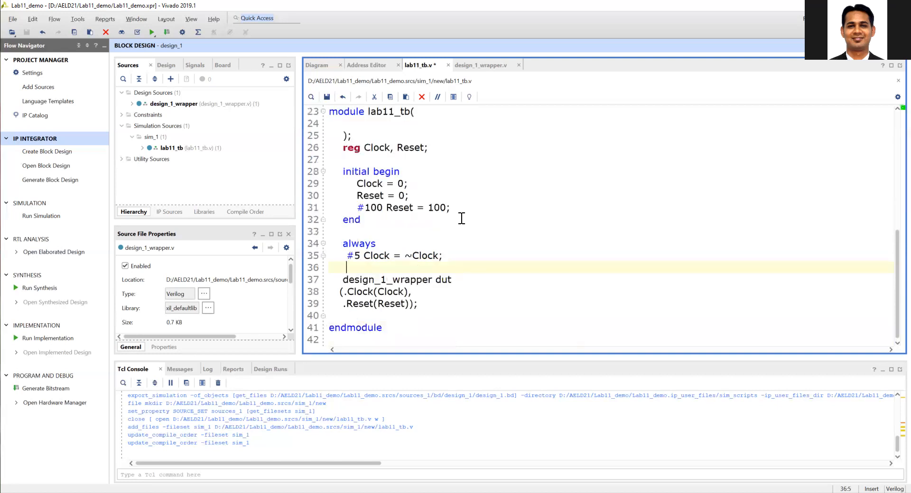
key("ctrl+s")
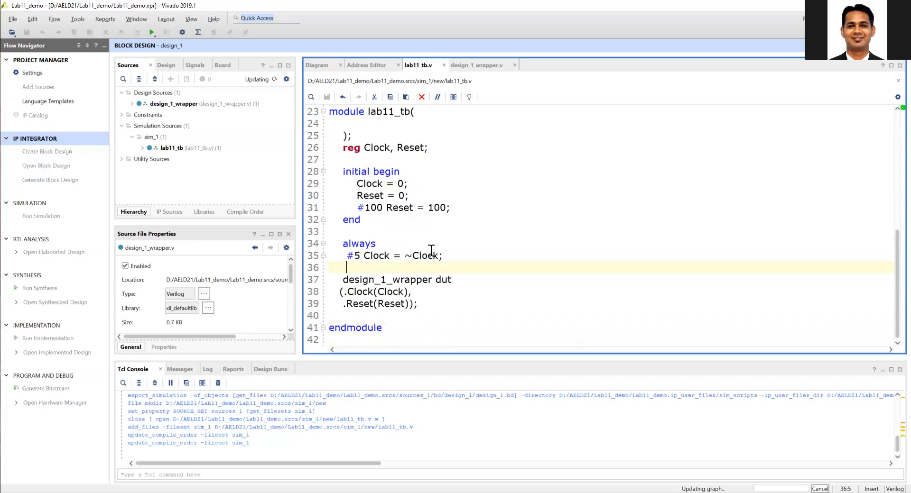
scroll(431, 250, "up", 5)
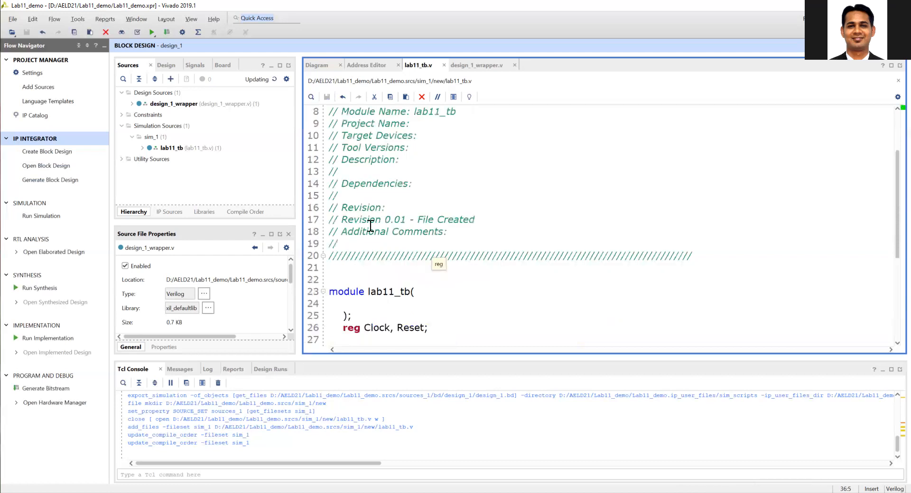